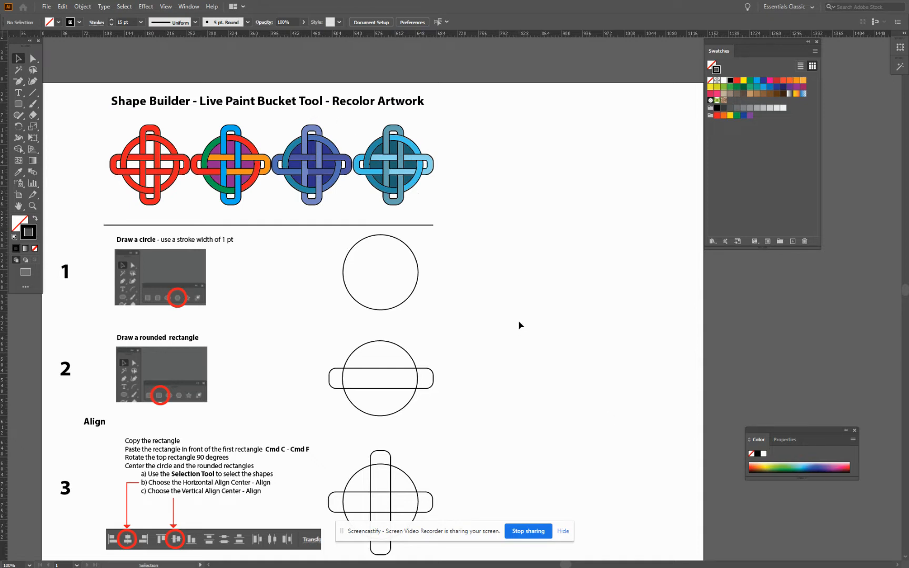
Draw a circle about 130 pt in diameter with the Ellipse tool, level with the step 1 example circle
scroll(519, 324, "down", 2)
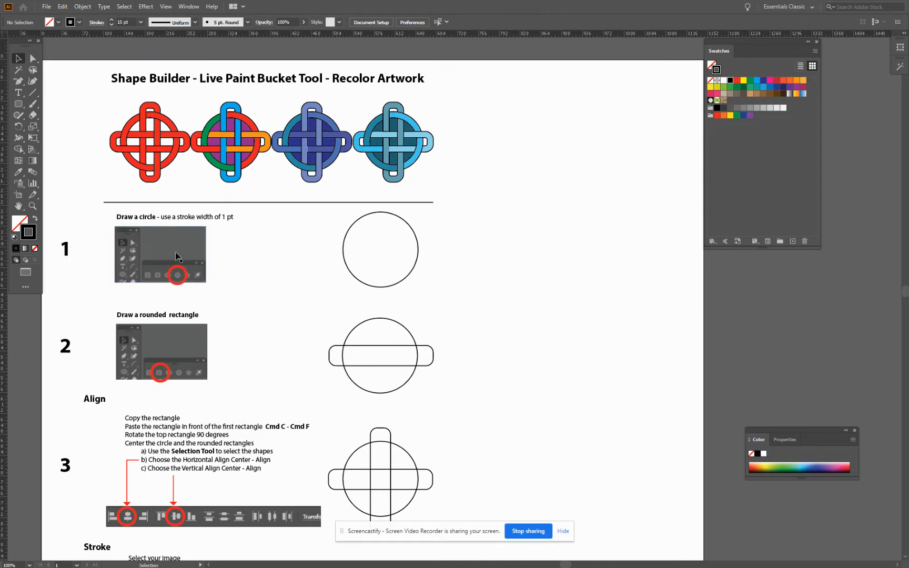
left_click(20, 104)
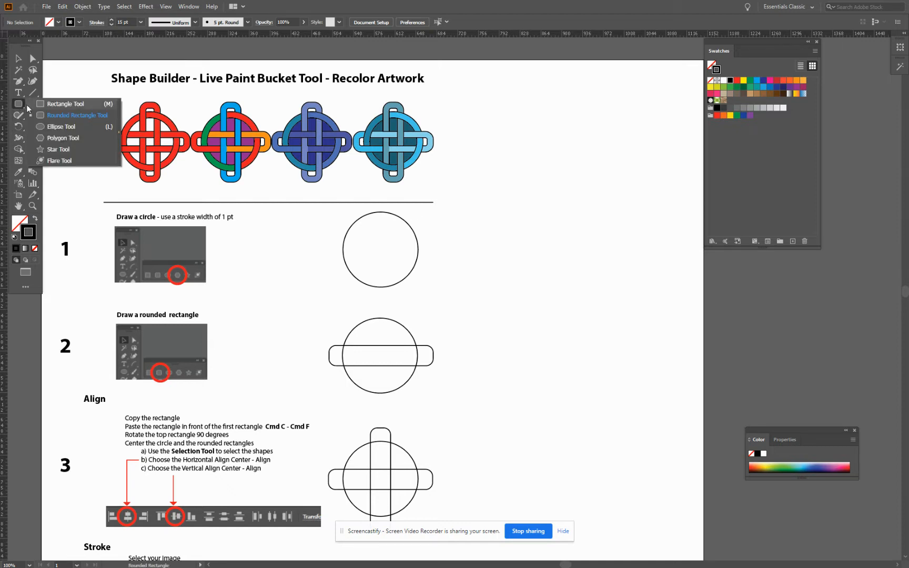
left_click(50, 127)
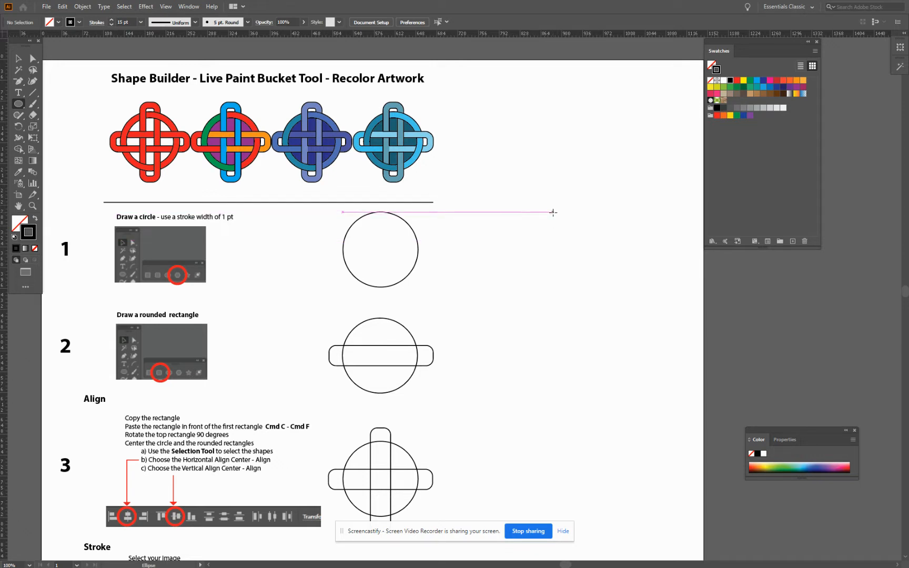
mouse_move(552, 211)
left_mouse_down()
mouse_move(629, 301)
mouse_move(620, 281)
mouse_move(626, 288)
left_mouse_up()
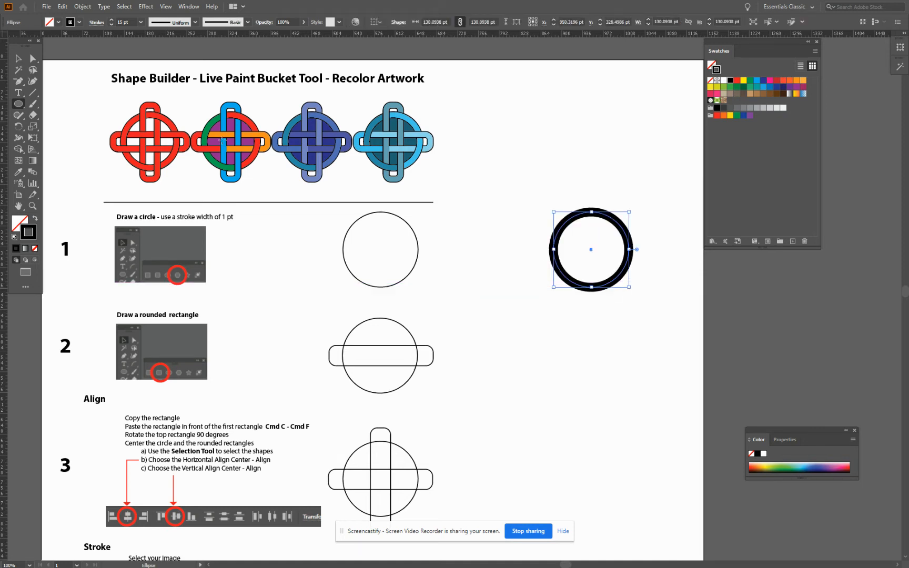
Set the new circle's stroke weight to 1 pt and deselect it
left_click_drag(128, 21, 116, 23)
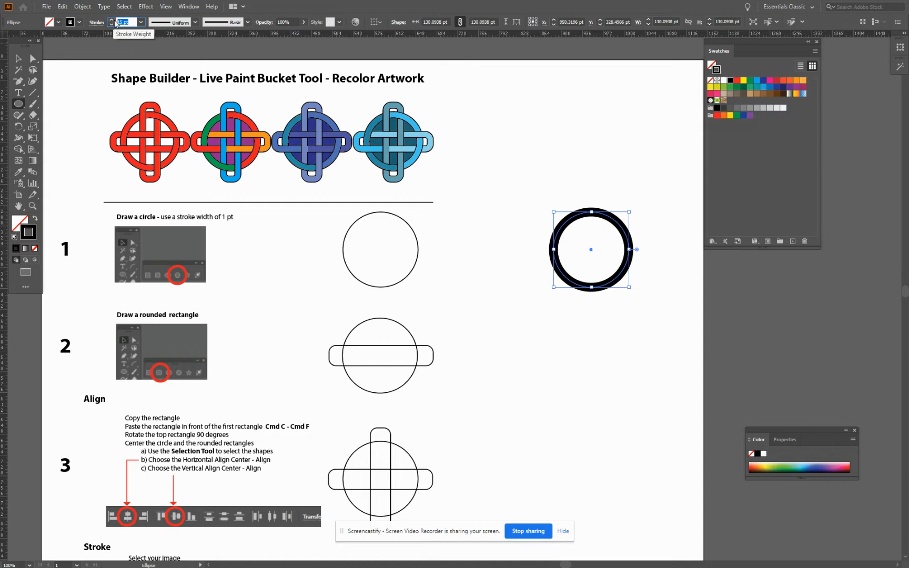
type("1")
key("Return")
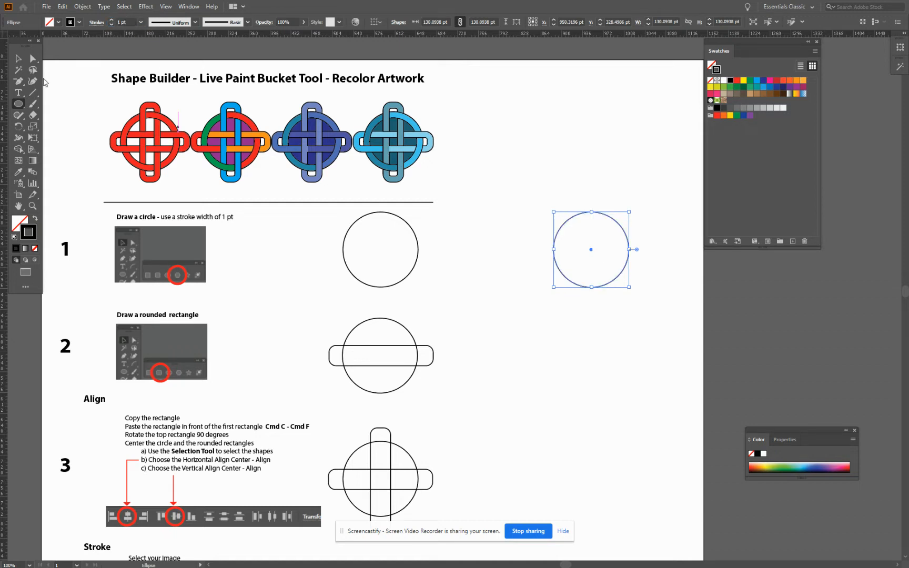
left_click(18, 59)
left_click(519, 288)
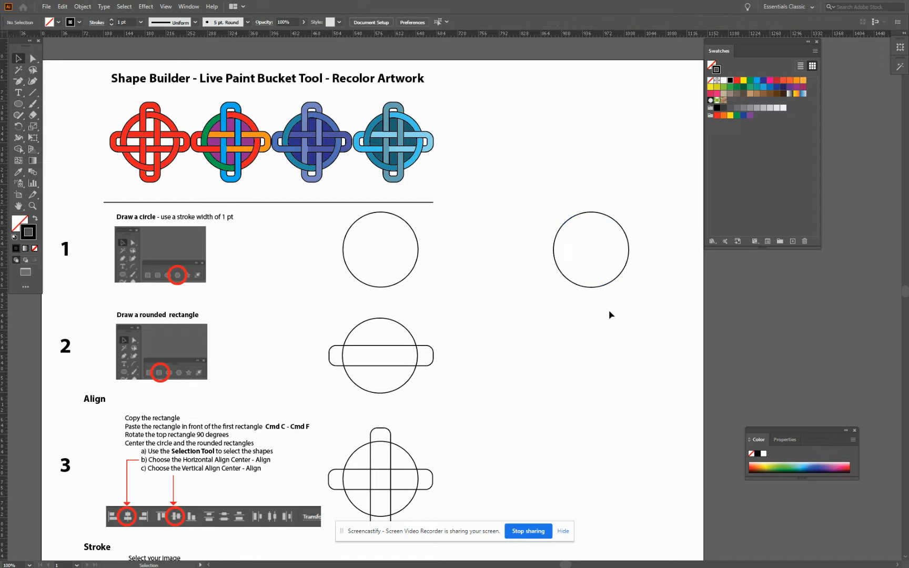
Move the circle beside the step 2 example and draw a rounded rectangle about 191 × 31 pt across its middle
left_click_drag(597, 290, 586, 396)
scroll(642, 416, "down", 5)
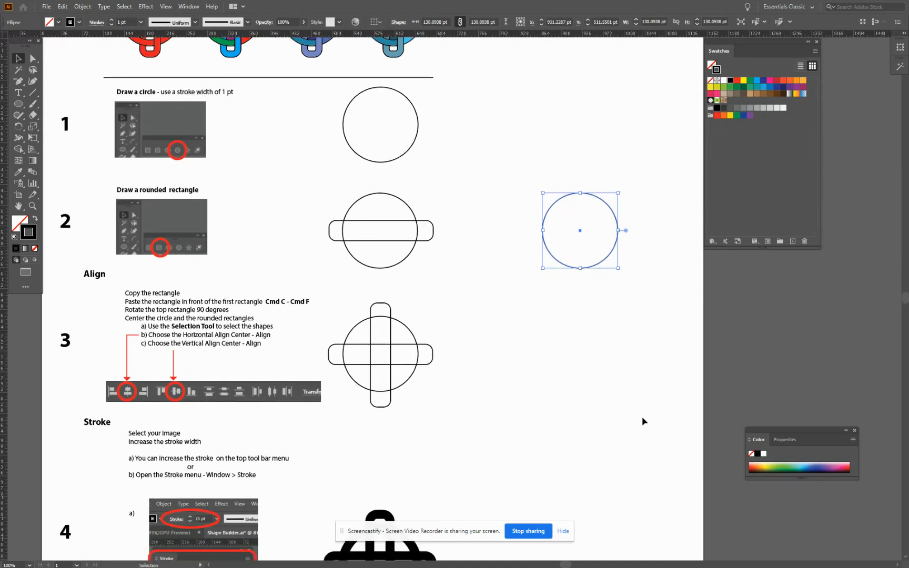
scroll(642, 416, "down", 1)
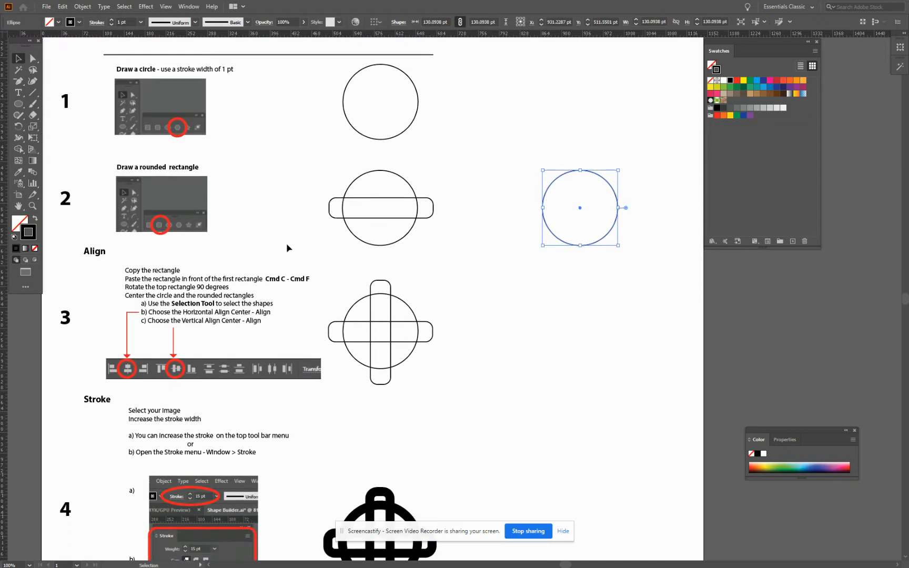
left_click(19, 105)
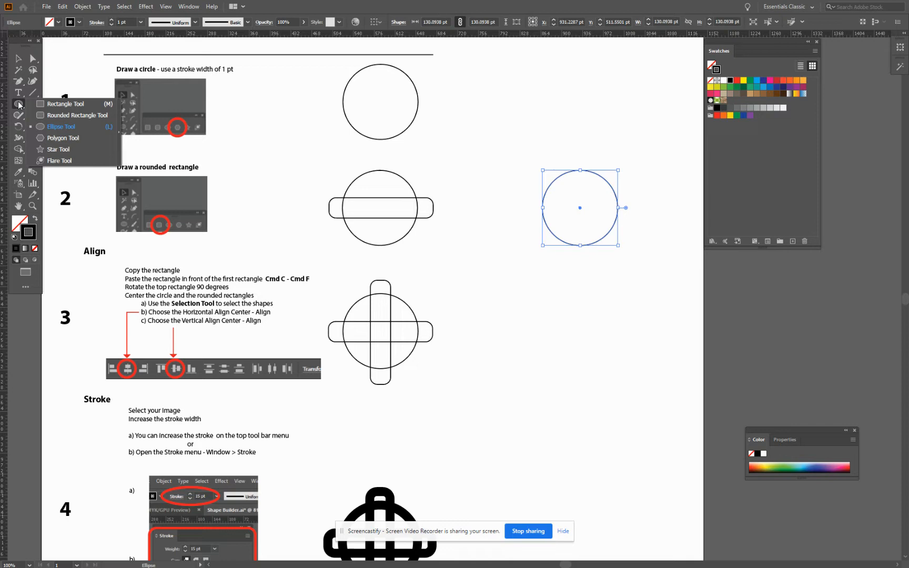
left_click(61, 115)
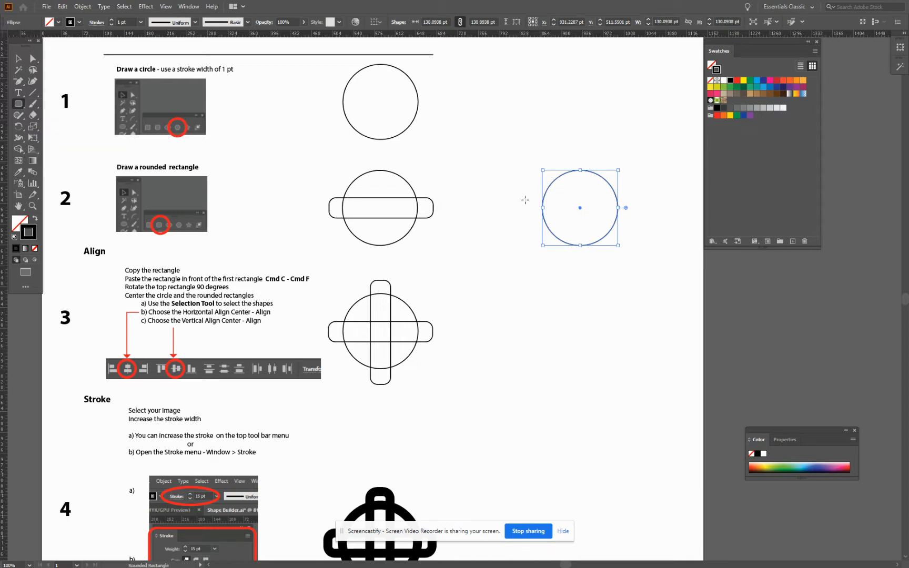
left_click_drag(525, 199, 635, 217)
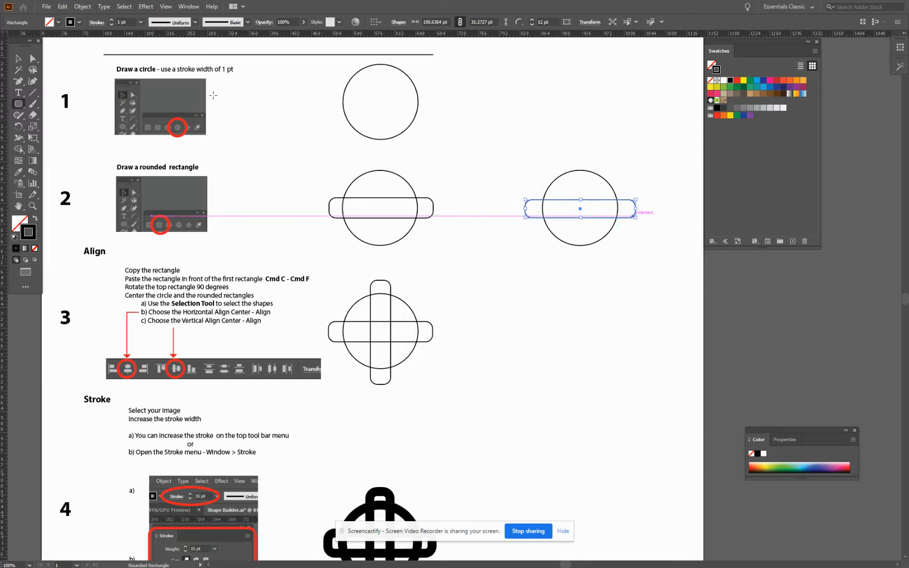
Copy the rounded rectangle, paste it in front, and rotate the copy 90 degrees to form a cross over the circle
left_click(66, 7)
left_click(80, 55)
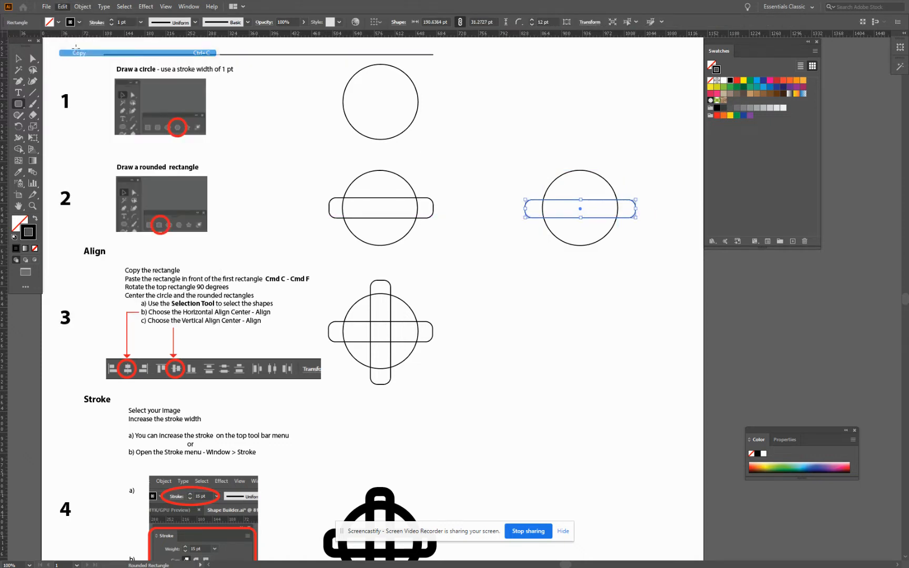
left_click(66, 7)
left_click(79, 73)
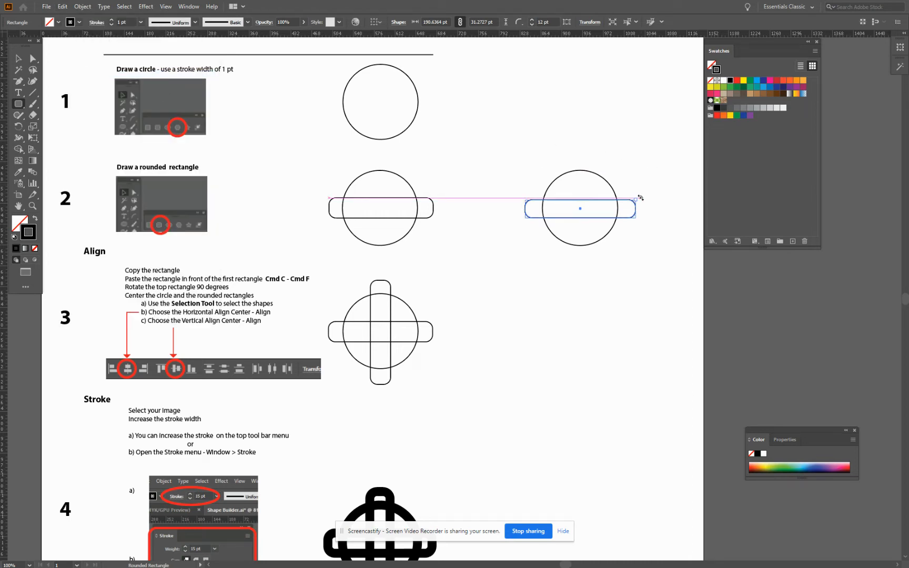
left_click_drag(640, 198, 571, 152)
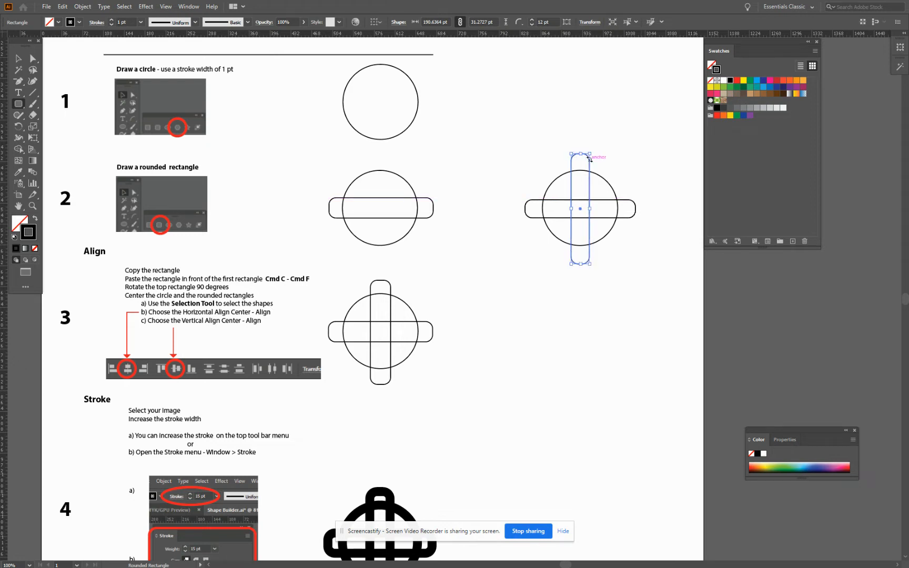
left_click(18, 59)
left_click(665, 268)
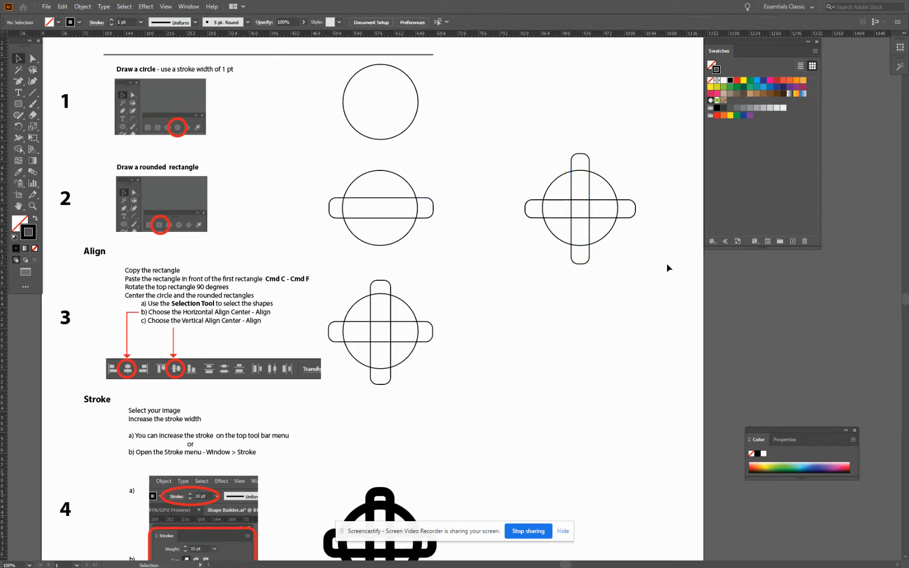
Move the circle and both rounded rectangles beside the step 3 example and align their centers horizontally and vertically
scroll(531, 146, "down", 1)
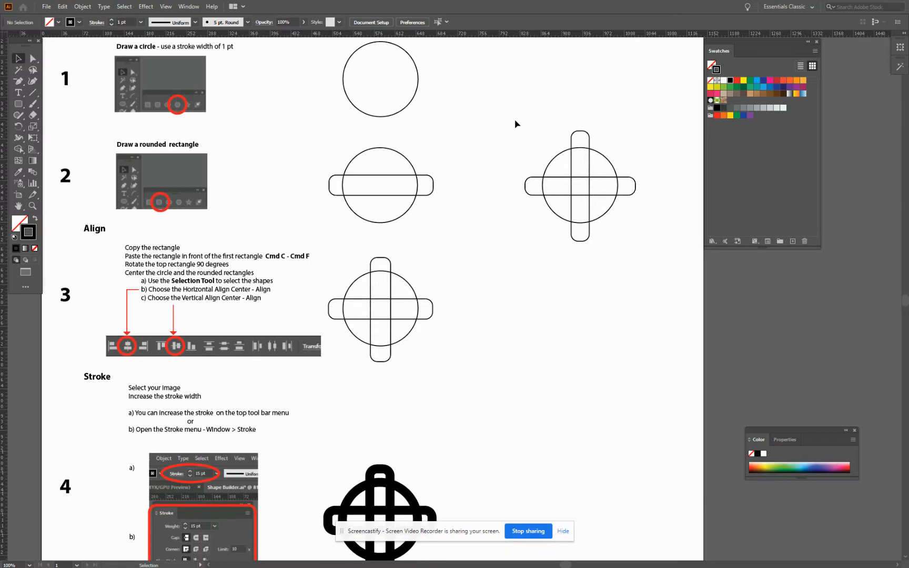
left_click_drag(515, 119, 654, 249)
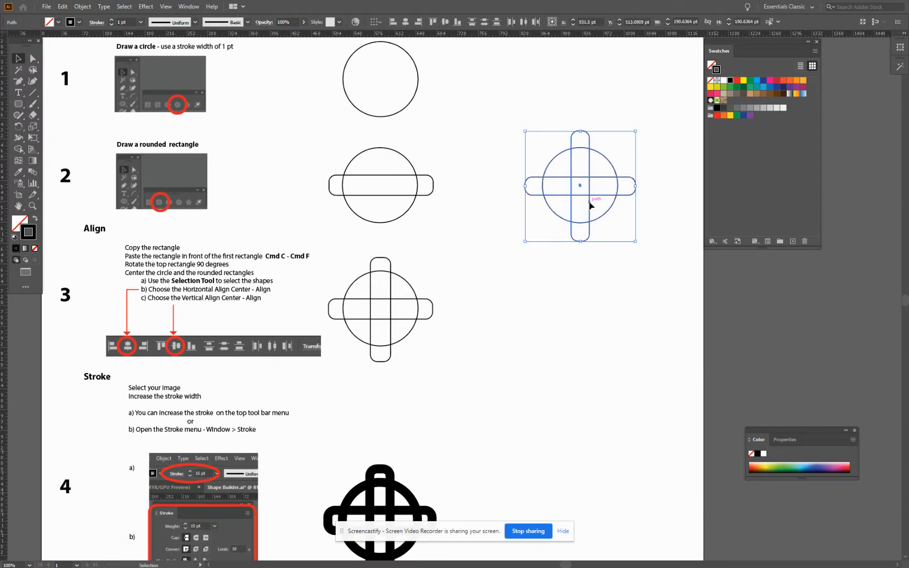
left_click_drag(592, 206, 595, 325)
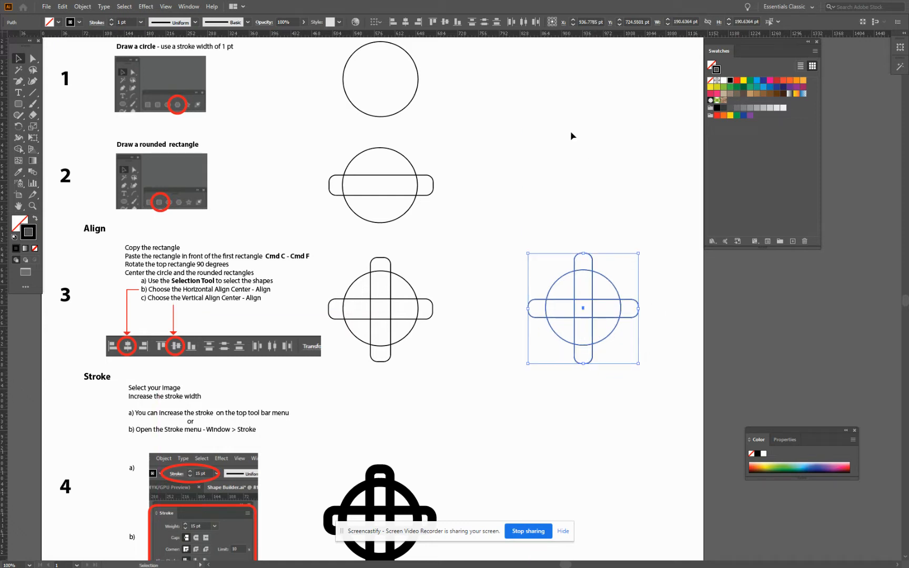
left_click(406, 24)
left_click(447, 22)
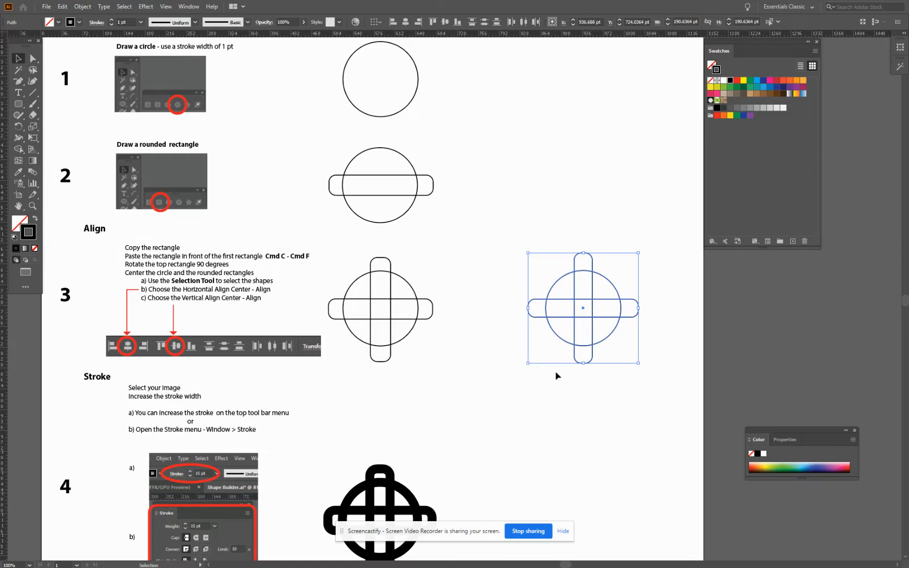
Move the aligned shapes beside the step 4 example and set their stroke weight to 15 pt
scroll(558, 375, "down", 5)
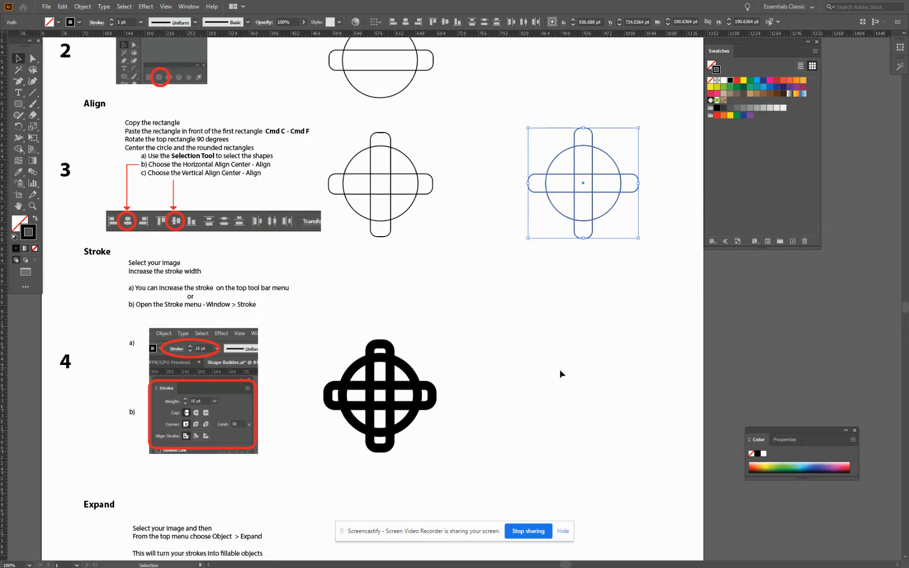
scroll(137, 231, "down", 1)
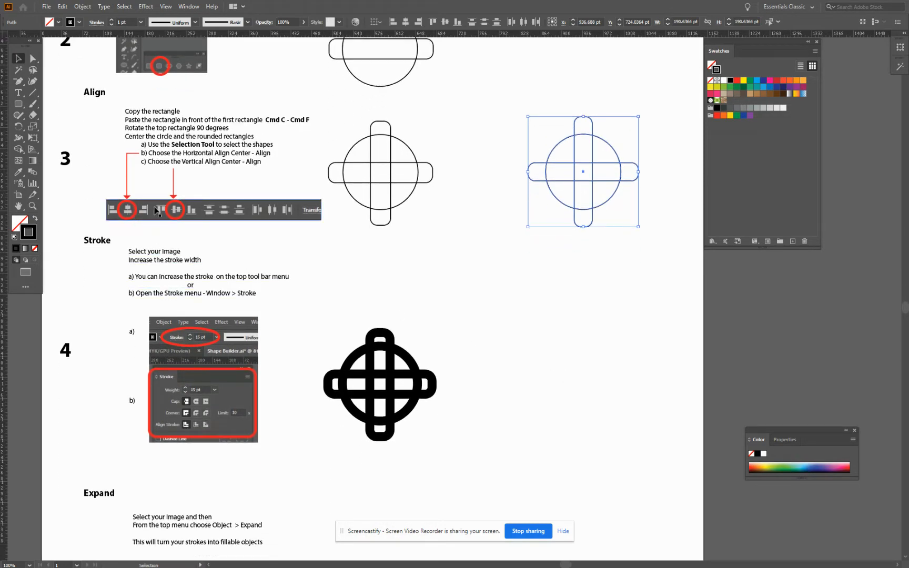
scroll(514, 351, "down", 2)
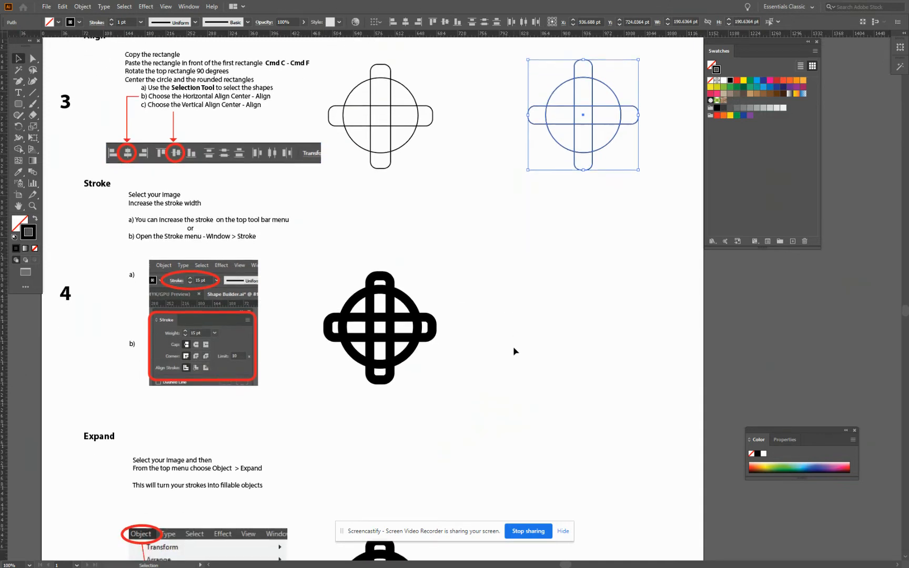
scroll(514, 351, "down", 1)
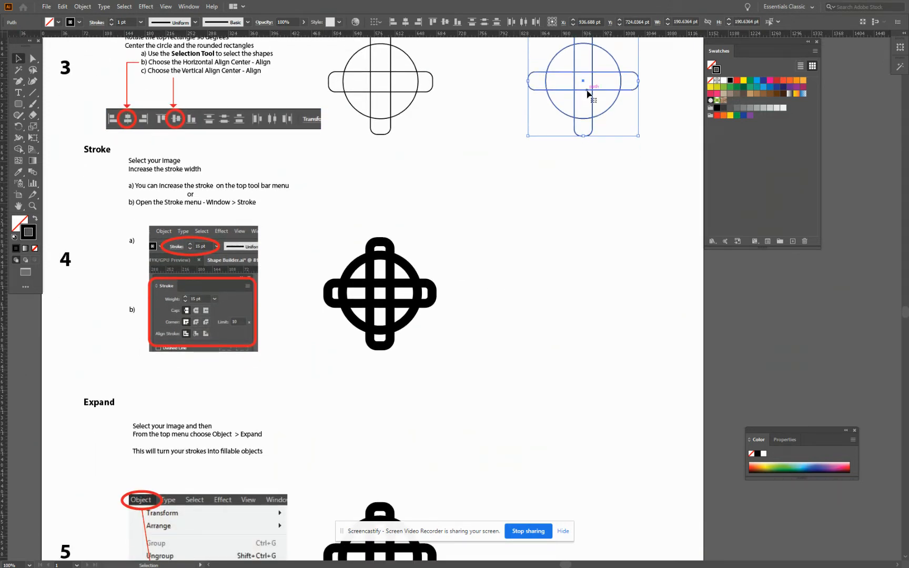
left_click_drag(588, 96, 585, 303)
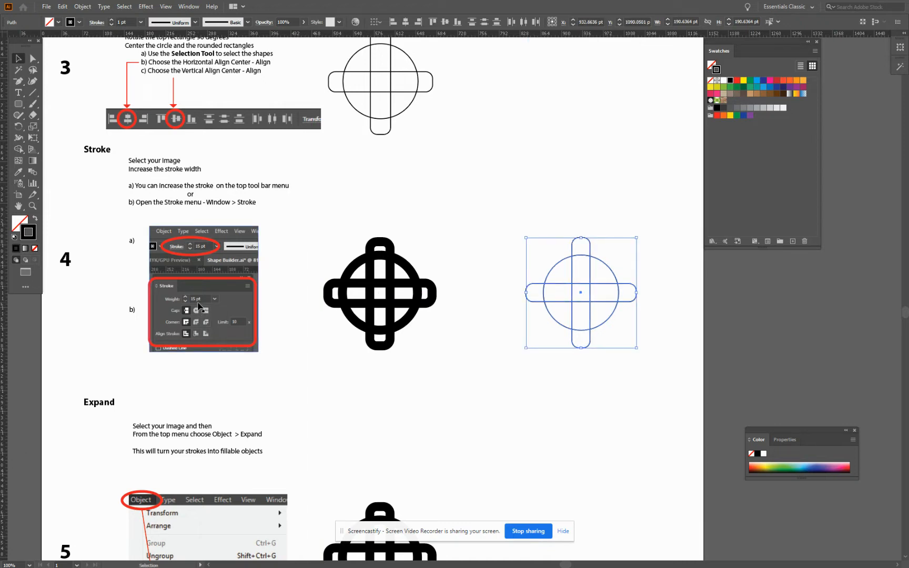
left_click(122, 23)
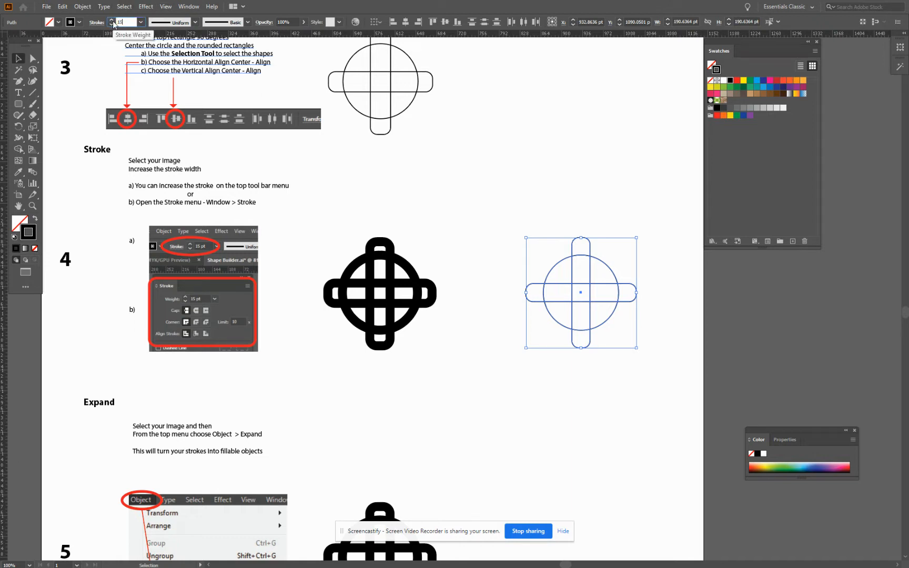
key("Return")
Move the thick-stroked shapes beside the step 5 example and expand them with Fill and Stroke enabled
scroll(438, 366, "down", 5)
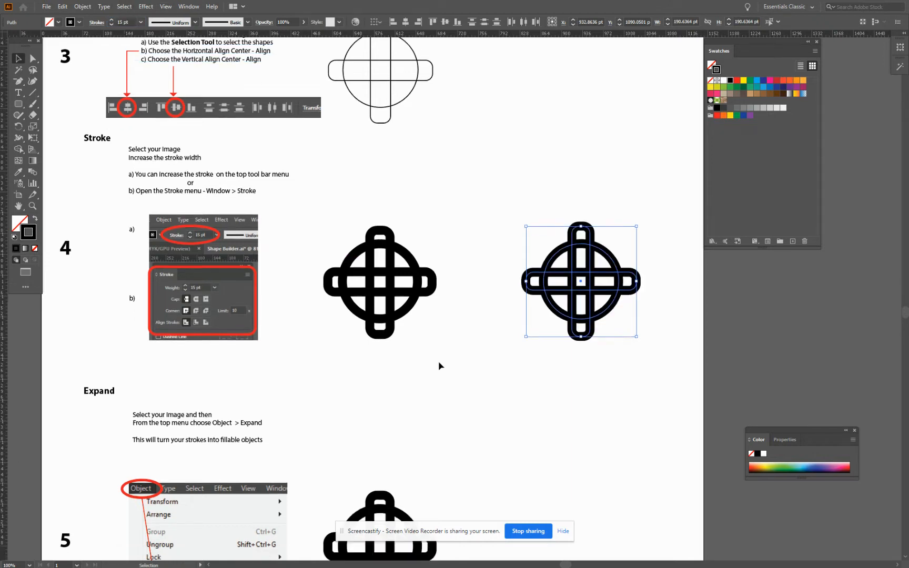
scroll(436, 361, "down", 5)
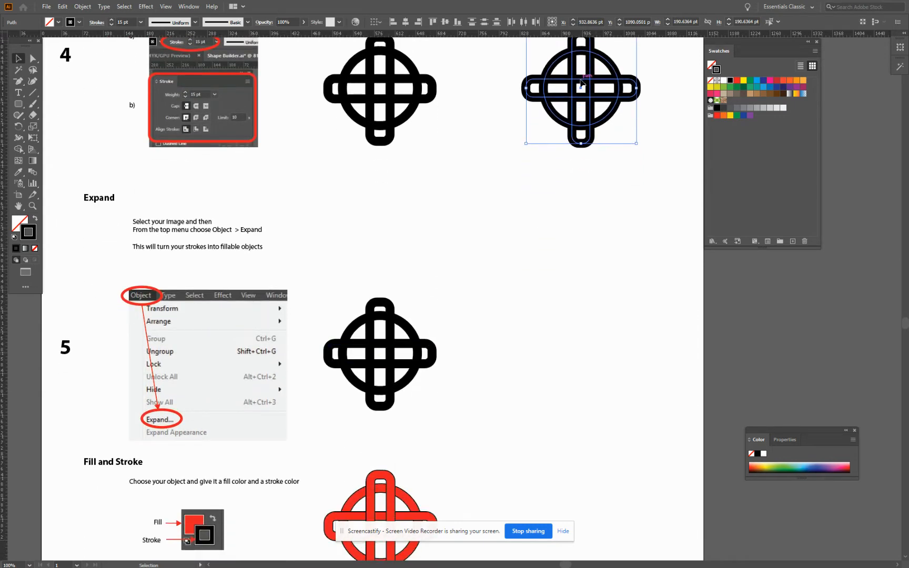
mouse_move(581, 81)
left_mouse_down()
mouse_move(588, 358)
mouse_move(588, 350)
left_mouse_up()
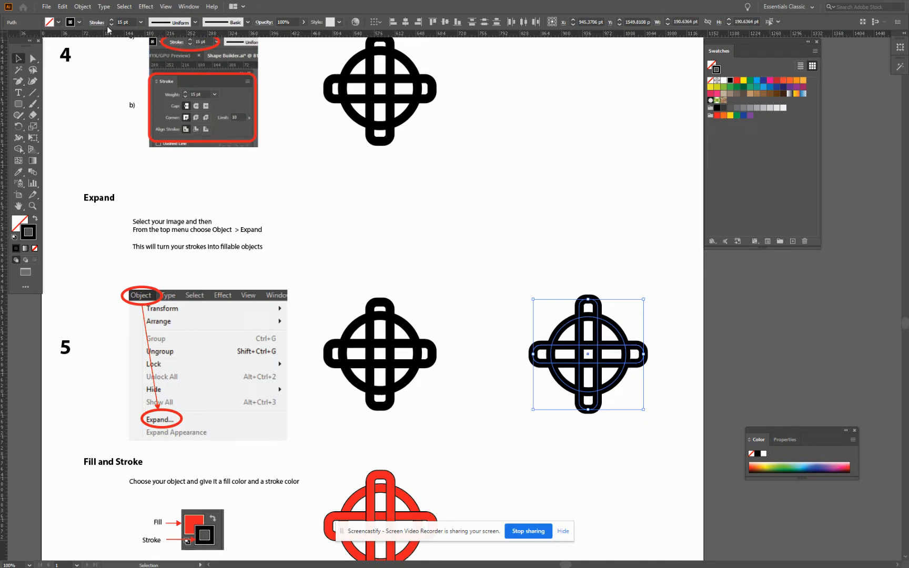
left_click(83, 7)
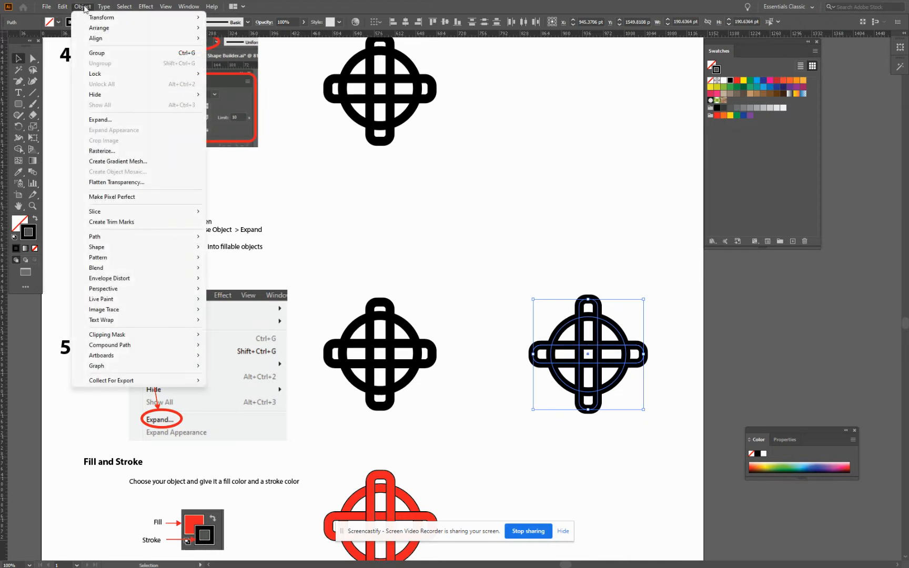
left_click(101, 120)
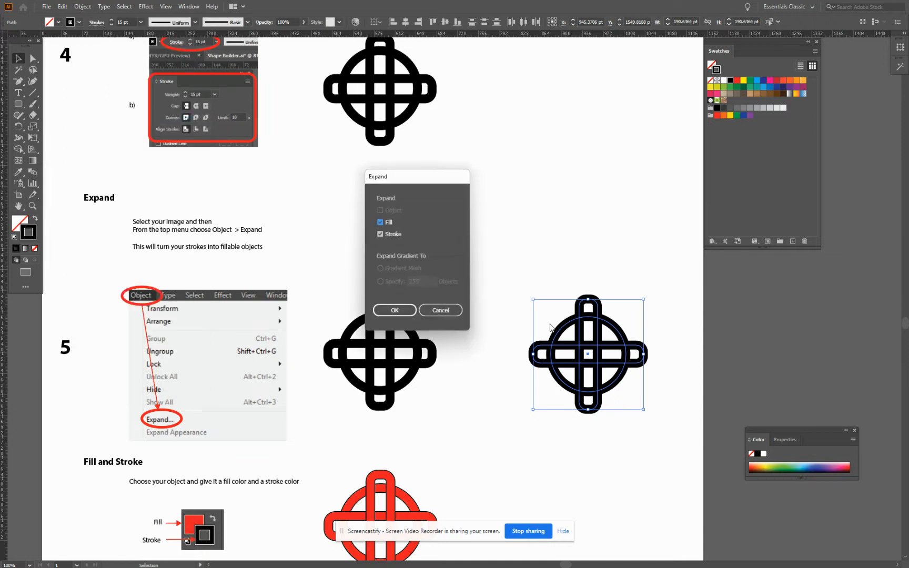
left_click(395, 310)
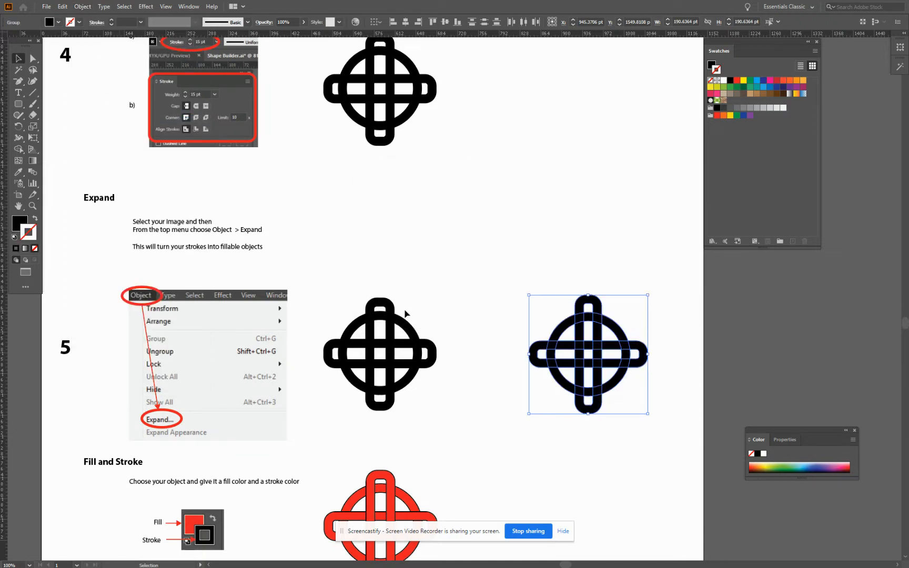
Move the expanded group beside the Fill and Stroke example and change its fill color to red
scroll(563, 327, "down", 3)
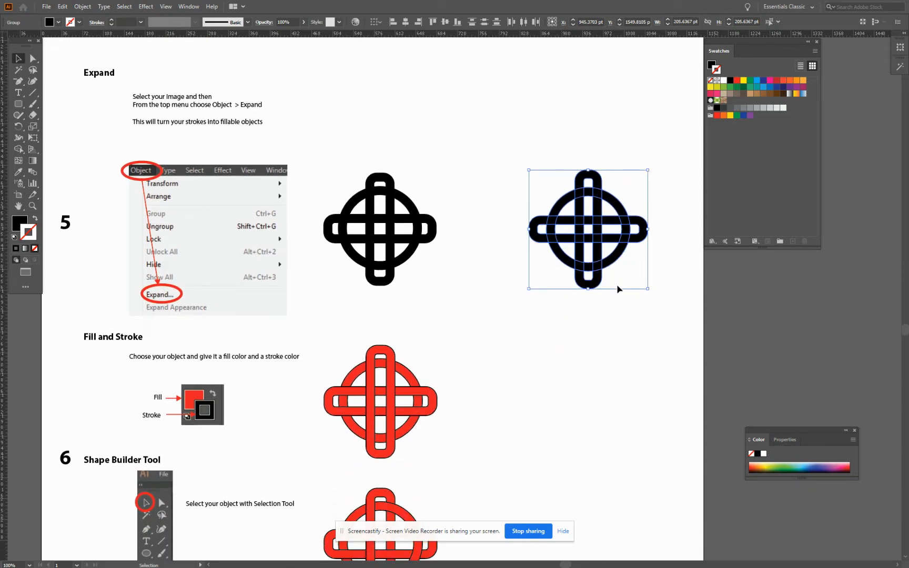
scroll(618, 286, "down", 1)
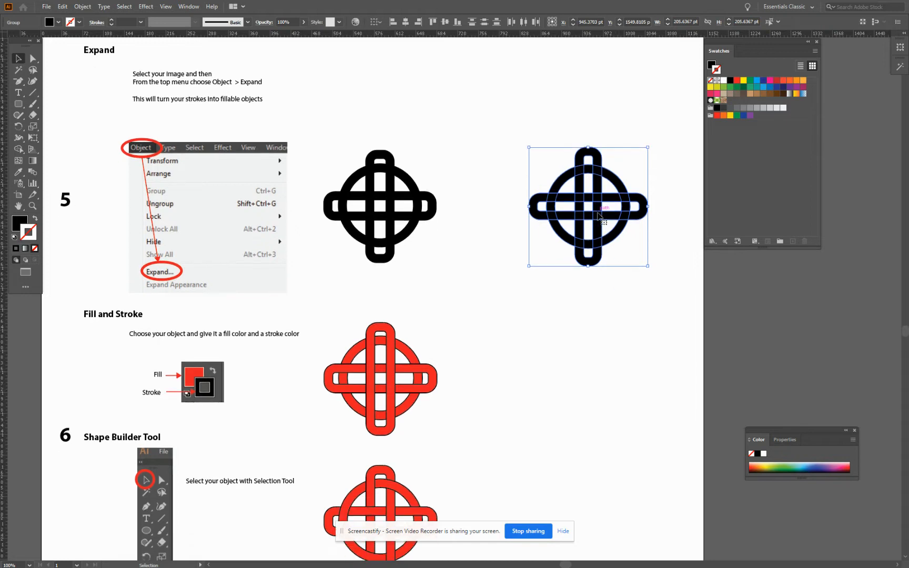
left_click_drag(598, 217, 599, 391)
scroll(624, 278, "down", 5)
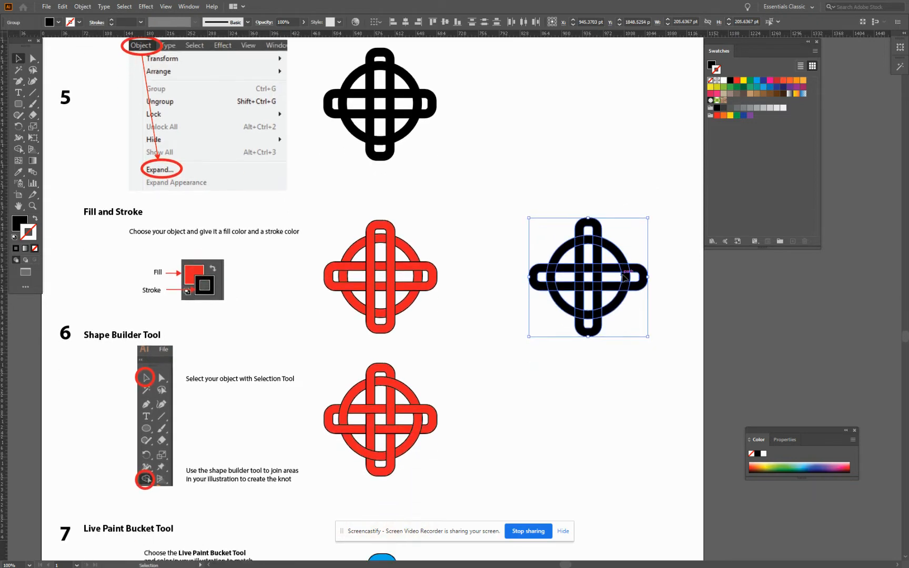
left_click(18, 224)
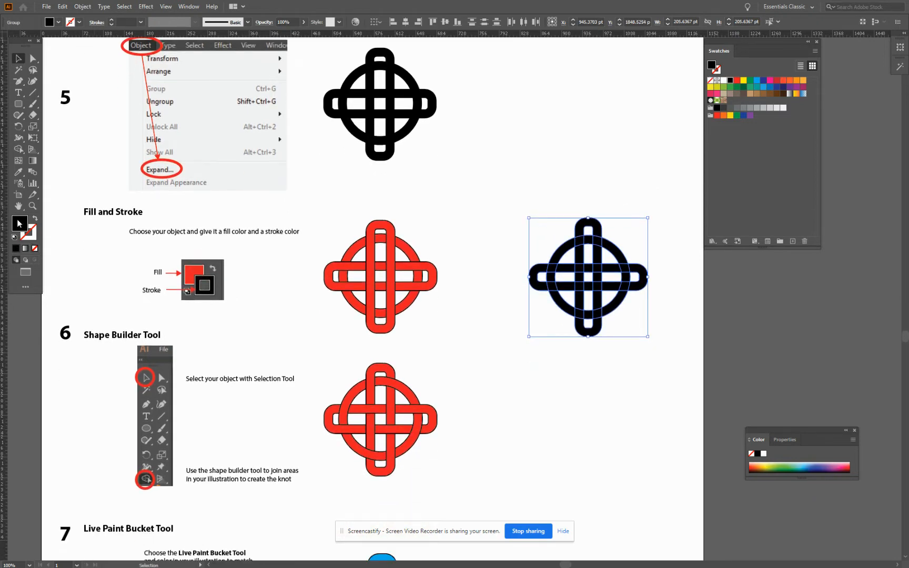
left_click(736, 81)
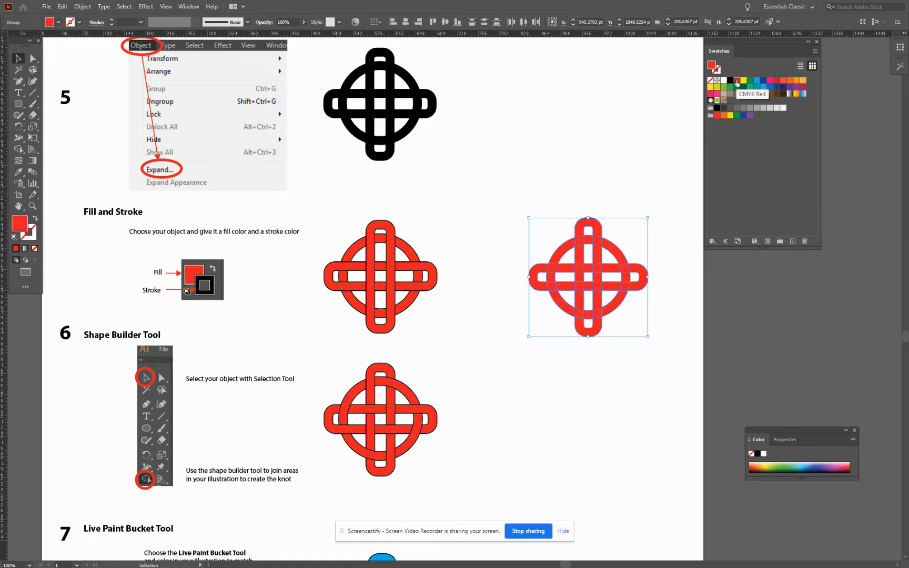
Set the red group's stroke color to black and move it beside the step 6 Shape Builder example
left_click(34, 238)
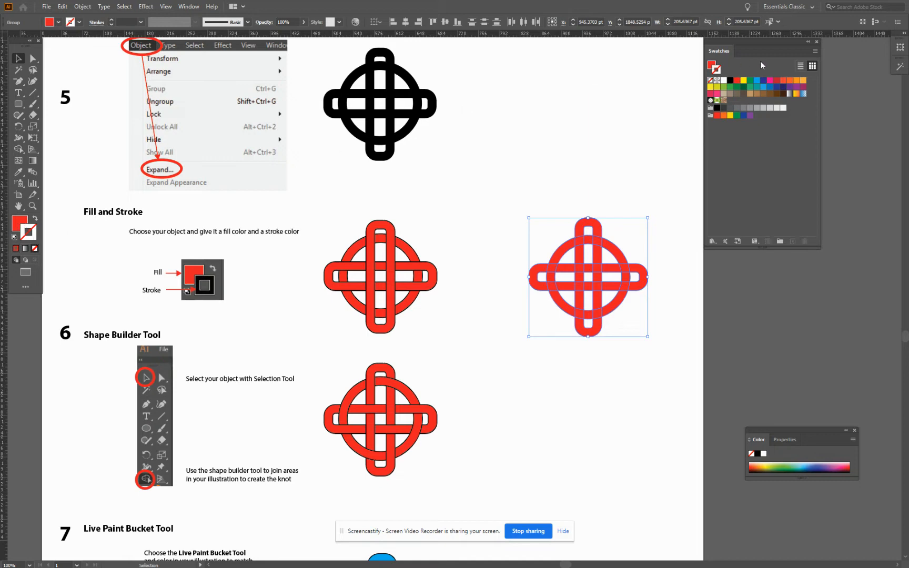
left_click(730, 81)
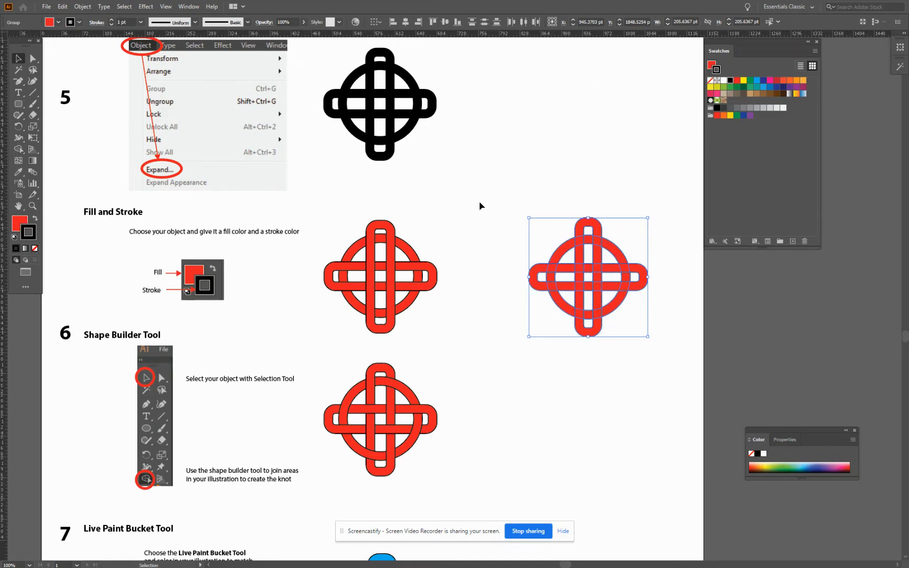
scroll(477, 205, "down", 2)
scroll(477, 208, "down", 5)
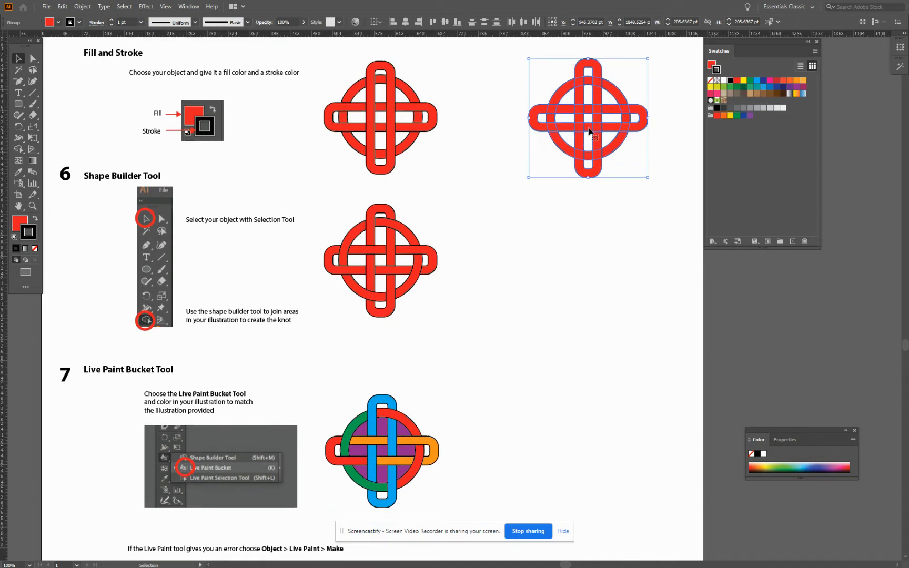
left_click_drag(589, 131, 587, 274)
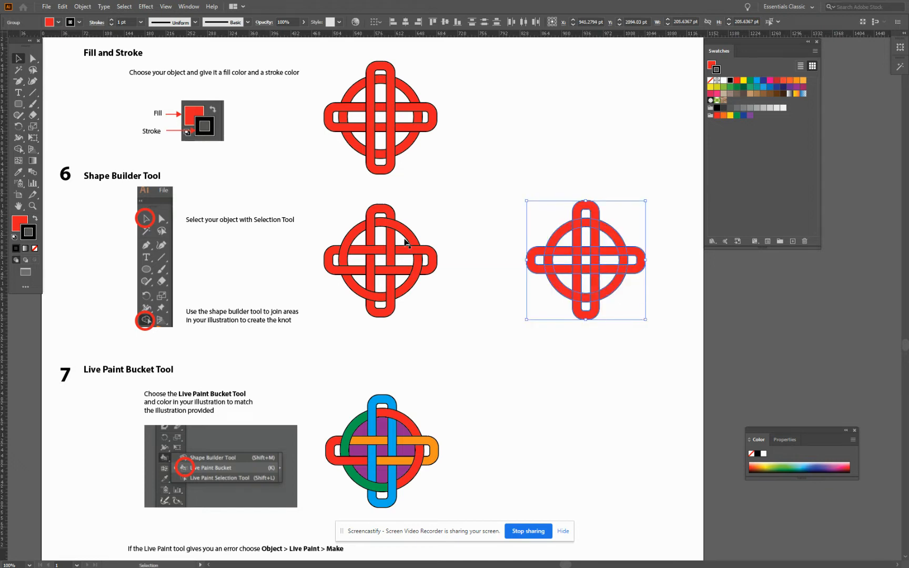
Merge the strand segments at the crossings with the Shape Builder tool to form the over-under weave of the step 6 example, and deselect
left_click(19, 149)
left_click(60, 147)
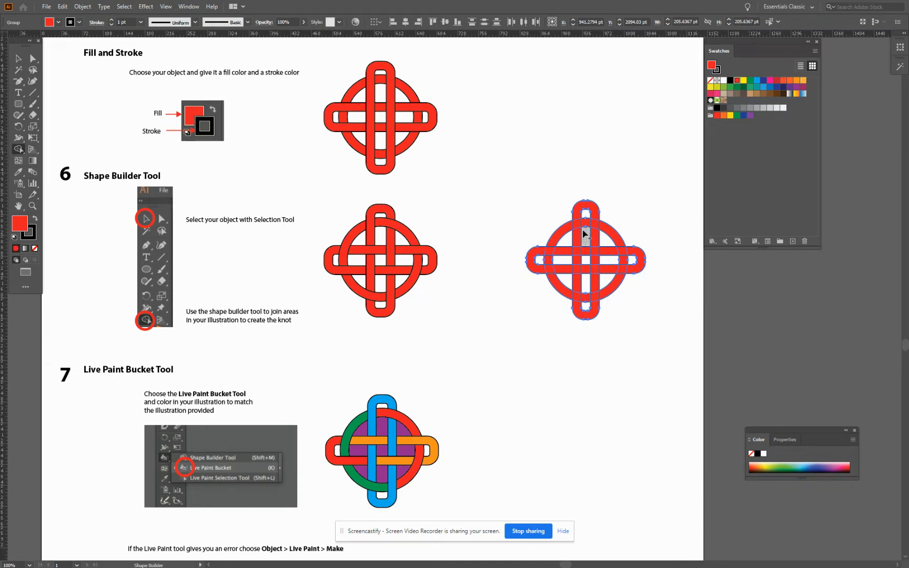
mouse_move(563, 232)
left_mouse_down()
mouse_move(548, 259)
mouse_move(557, 282)
mouse_move(585, 301)
left_mouse_up()
left_click_drag(612, 284, 623, 266)
left_click_drag(620, 278, 625, 263)
left_click_drag(579, 216, 579, 284)
mouse_move(606, 230)
left_mouse_down()
mouse_move(587, 223)
mouse_move(597, 229)
mouse_move(595, 307)
mouse_move(586, 250)
mouse_move(564, 252)
left_mouse_up()
left_click_drag(632, 251, 613, 251)
left_click_drag(597, 270, 588, 273)
left_click(18, 59)
left_click(642, 384)
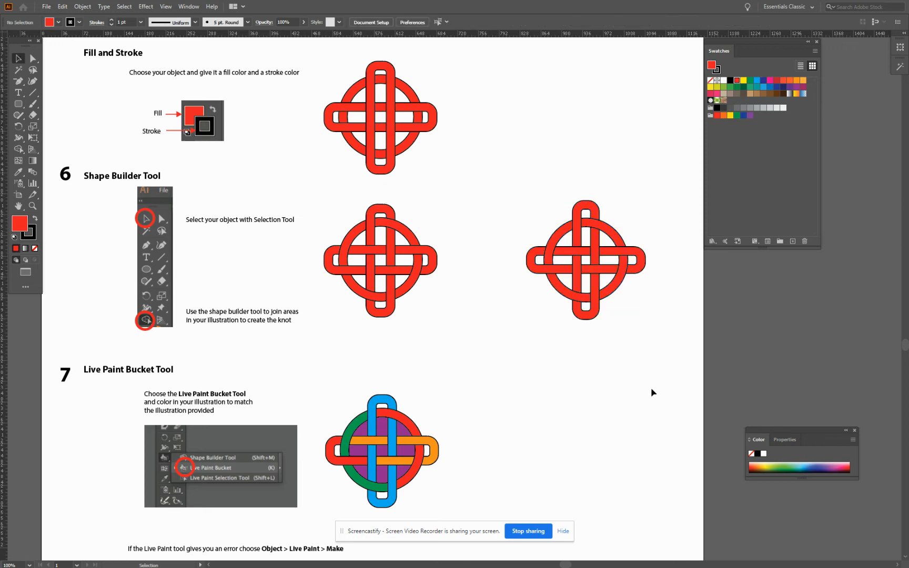
Move the woven red knot beside the step 7 Live Paint Bucket example
scroll(555, 374, "down", 3)
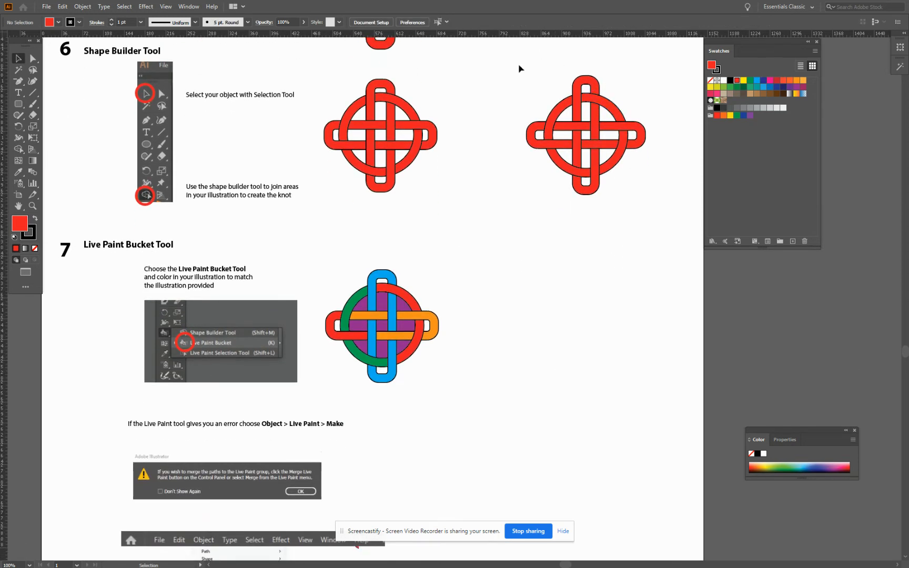
left_click_drag(519, 68, 665, 227)
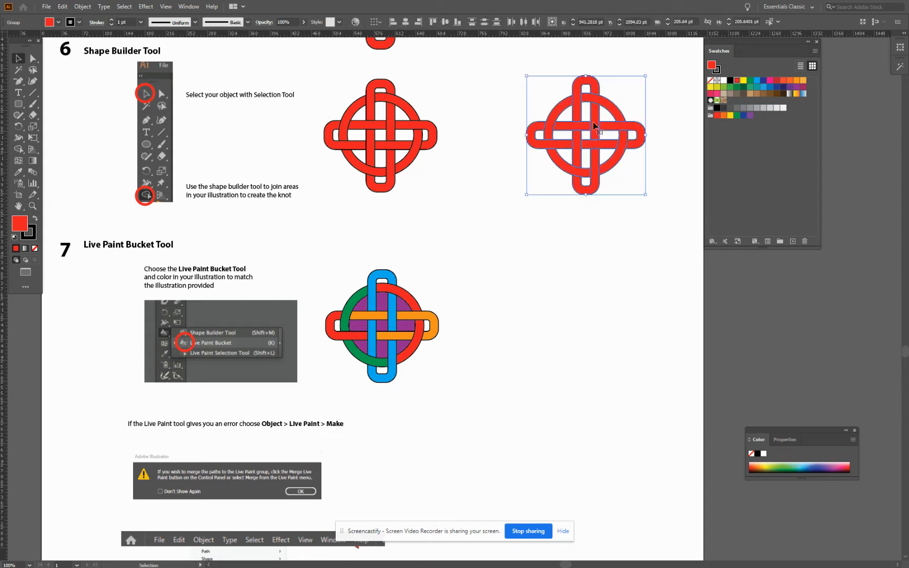
left_click_drag(595, 126, 592, 318)
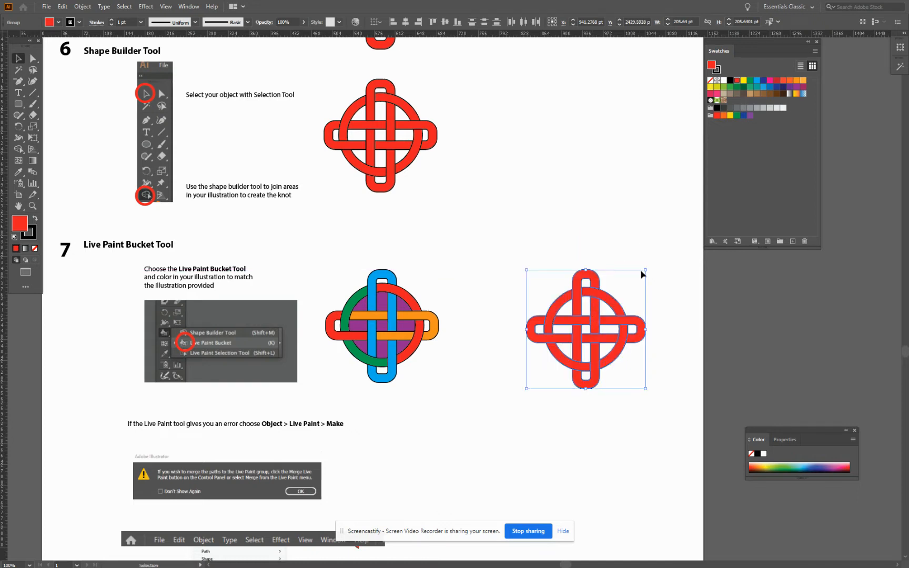
scroll(641, 274, "down", 2)
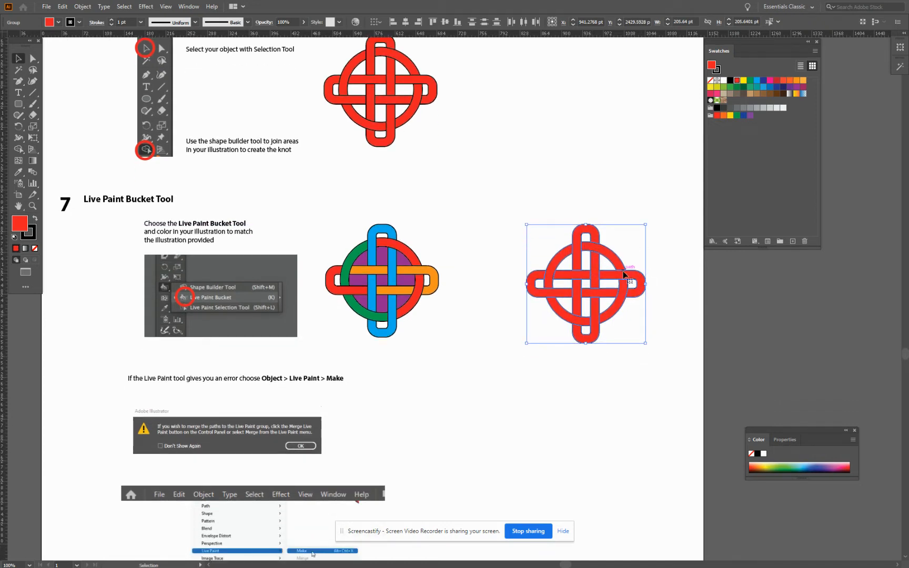
left_click_drag(624, 275, 618, 277)
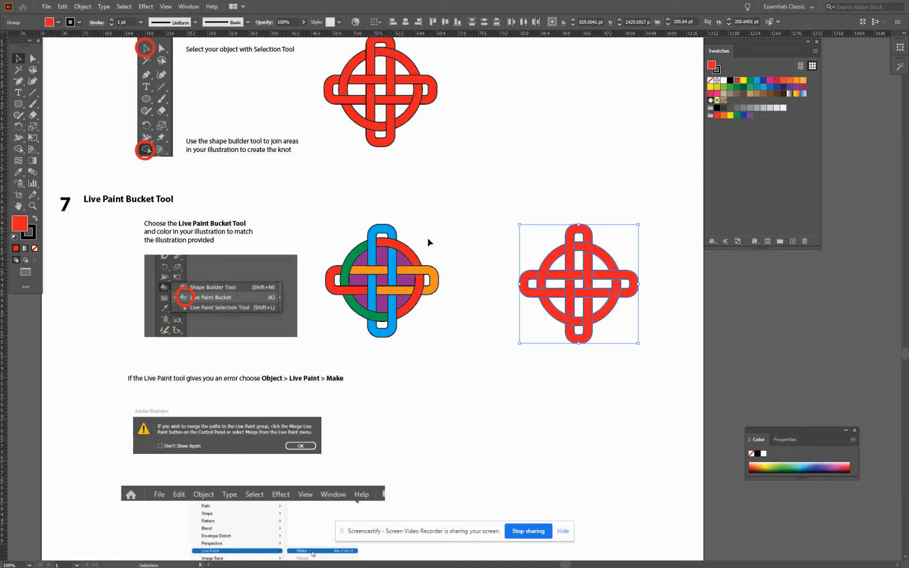
Fill the left-hand arcs of the knot's circle with green using the Live Paint Bucket
left_click(20, 150)
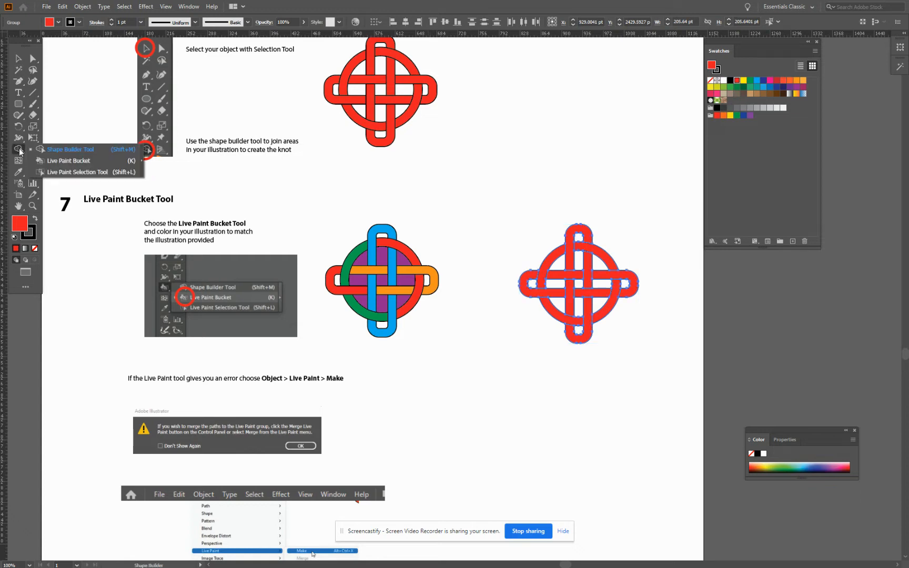
left_click(81, 160)
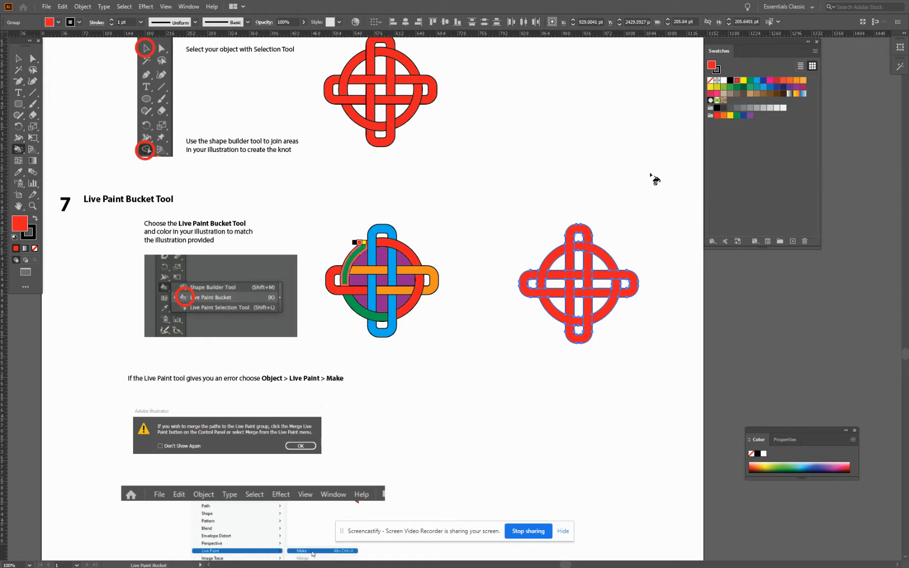
left_click(750, 81)
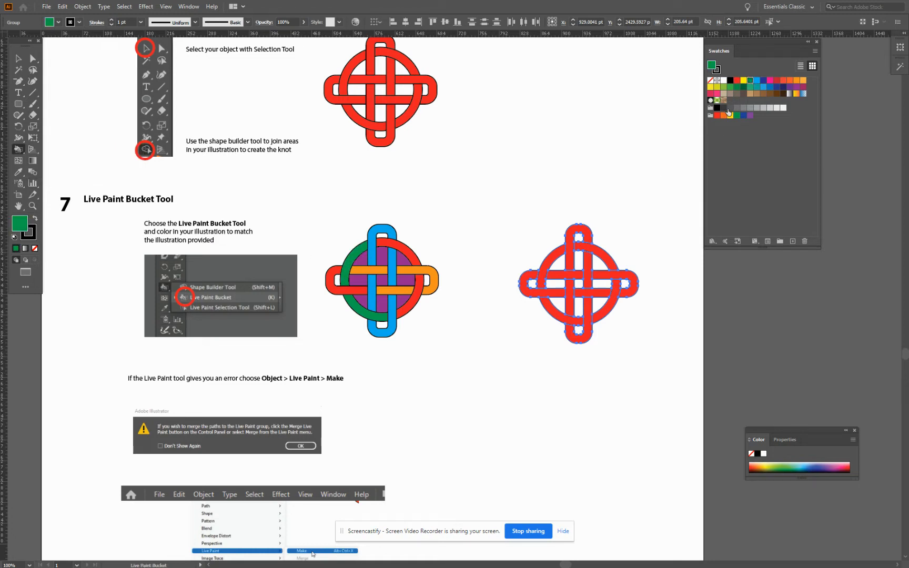
left_click(551, 260)
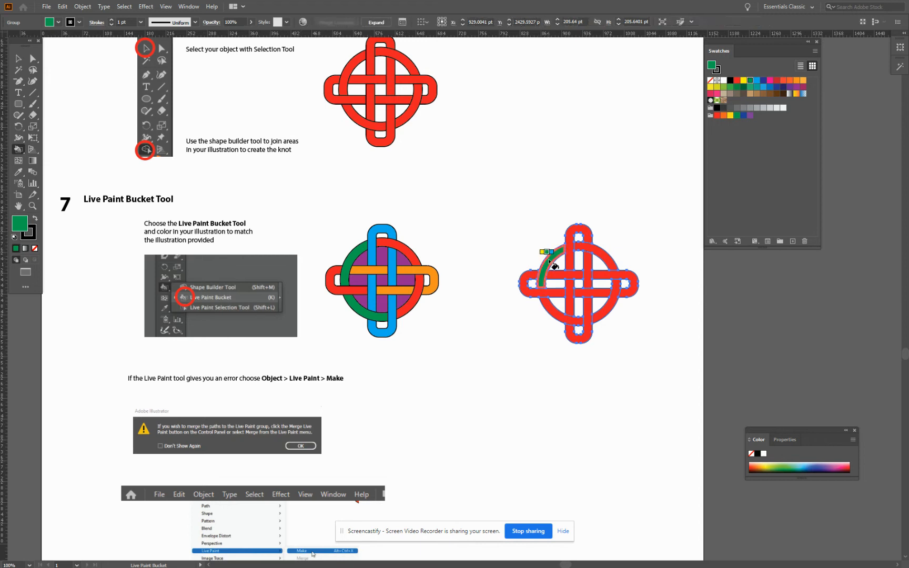
left_click(549, 305)
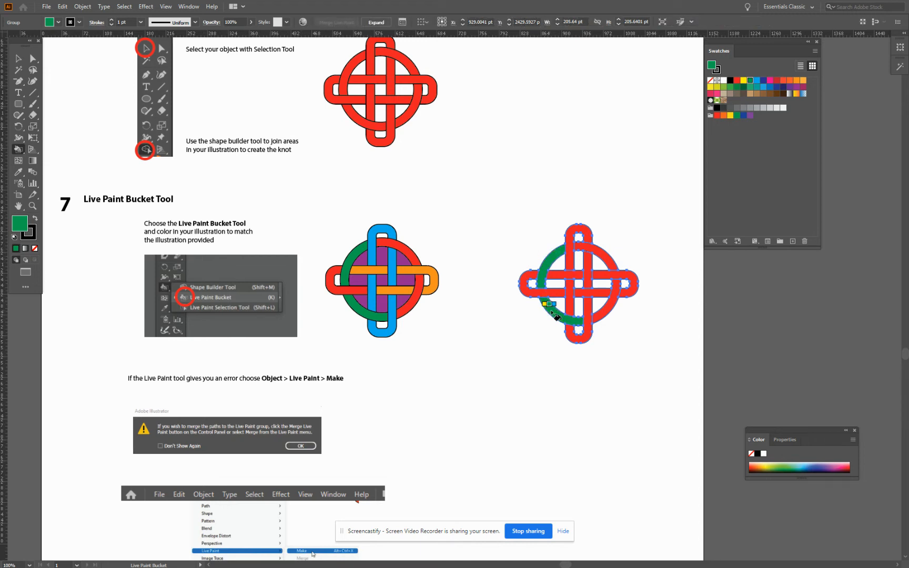
Fill all segments of the knot's vertical rounded rectangle with blue using the Live Paint Bucket
left_click(756, 81)
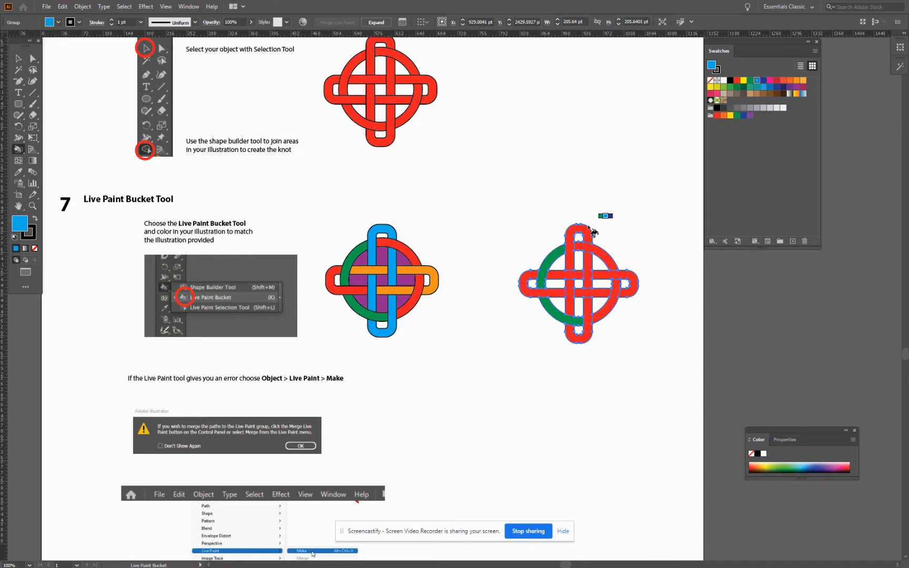
left_click(586, 231)
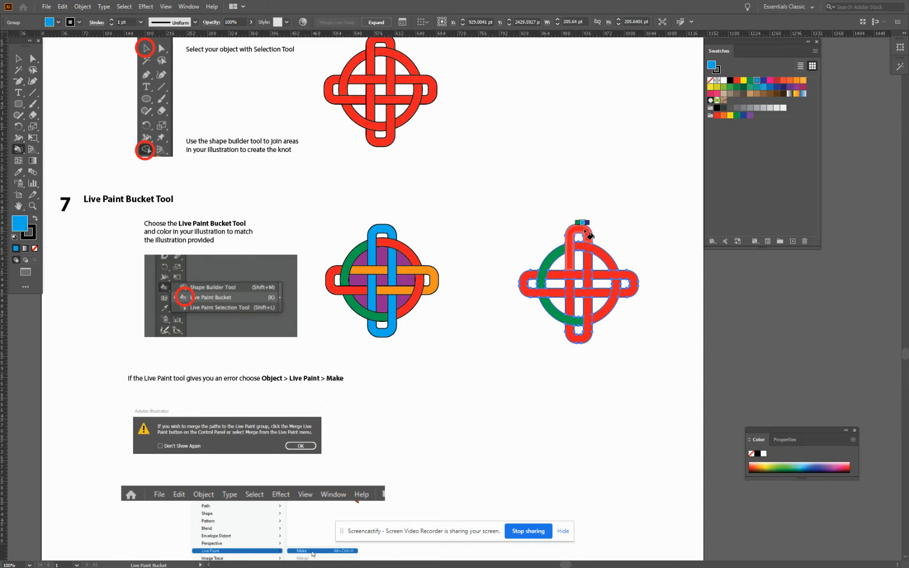
left_click(572, 304)
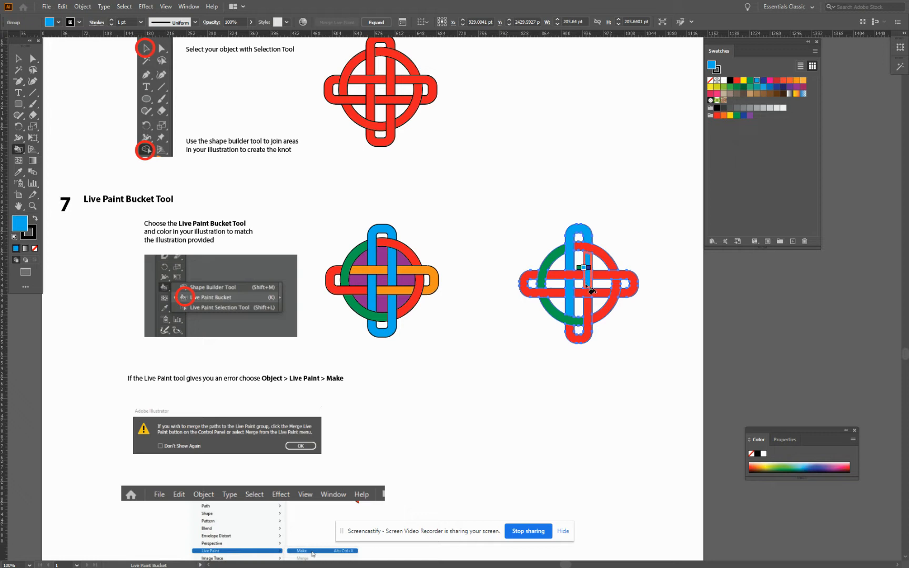
left_click(588, 319)
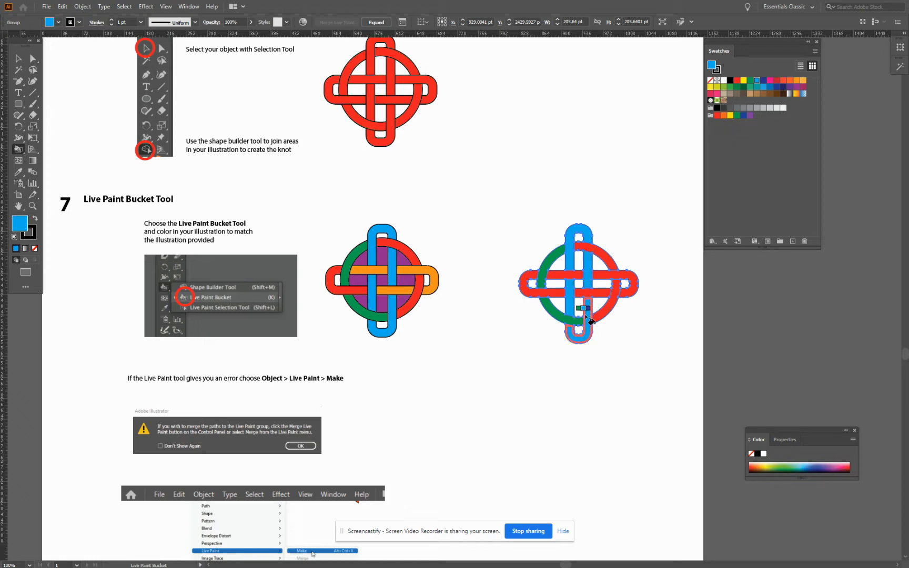
left_click(589, 320)
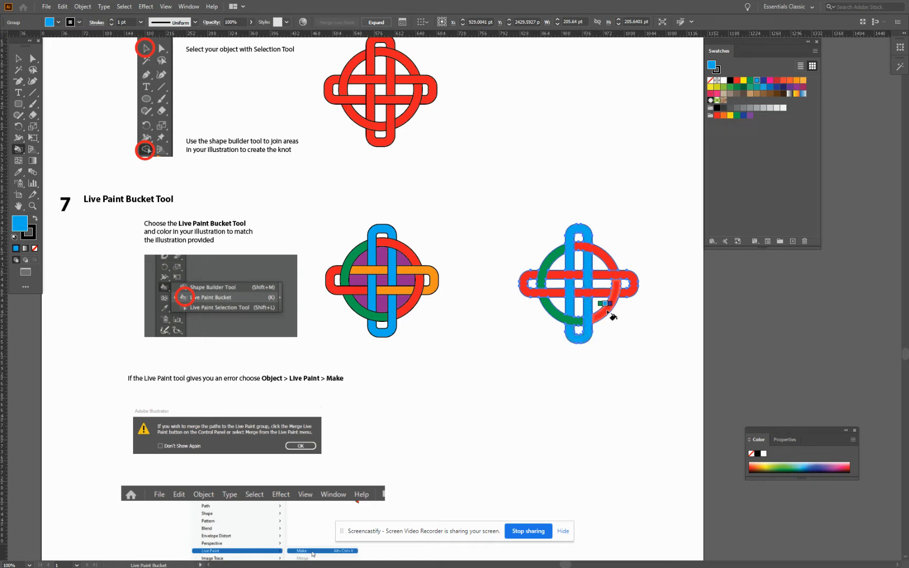
Live paint the horizontal band's upper-left, lower-right and right-end segments light orange to match the example, and deselect the knot
left_click(804, 81)
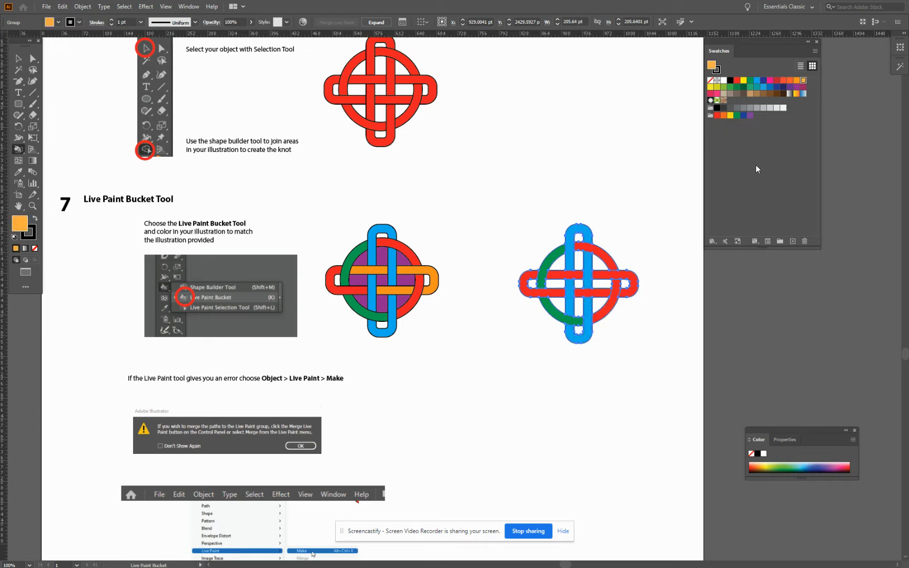
left_click(566, 275)
left_click(605, 292)
left_click(617, 281)
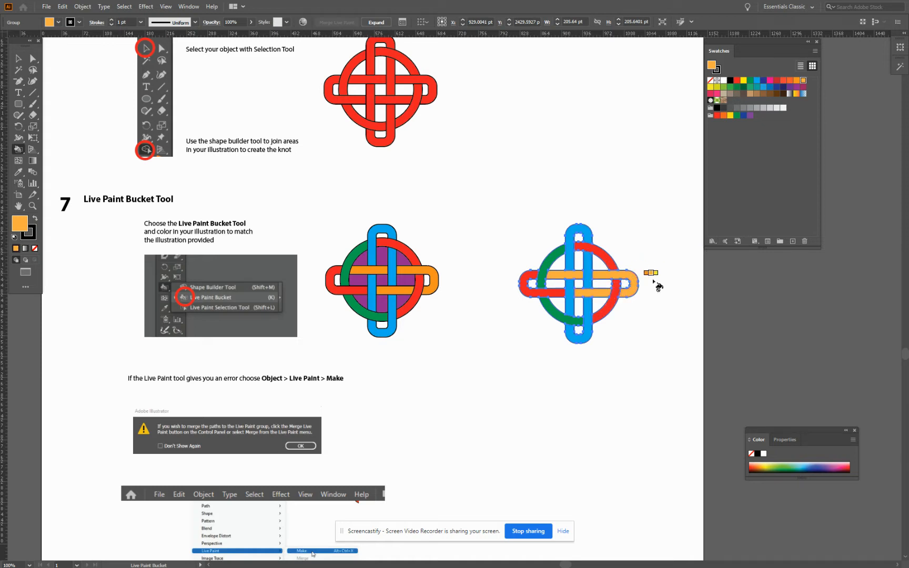
left_click(11, 56)
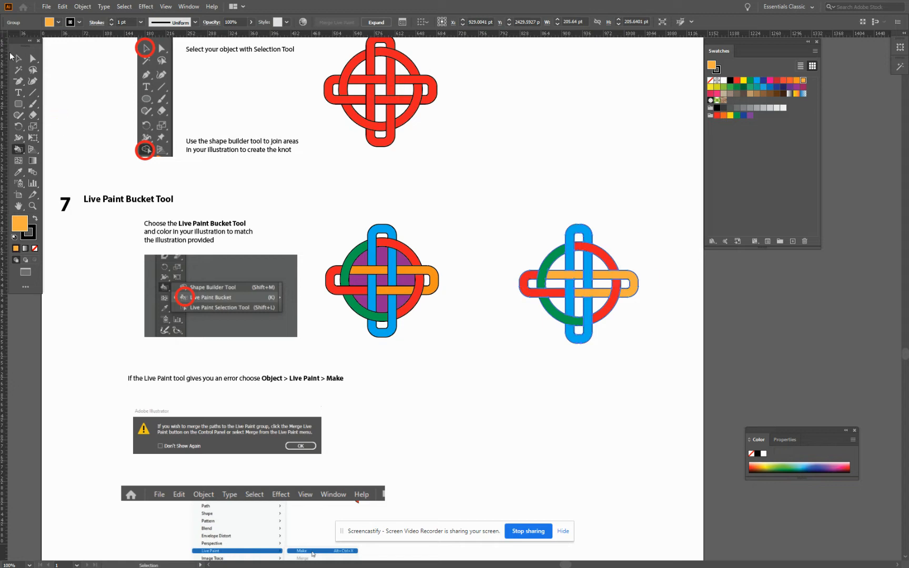
left_click(560, 335)
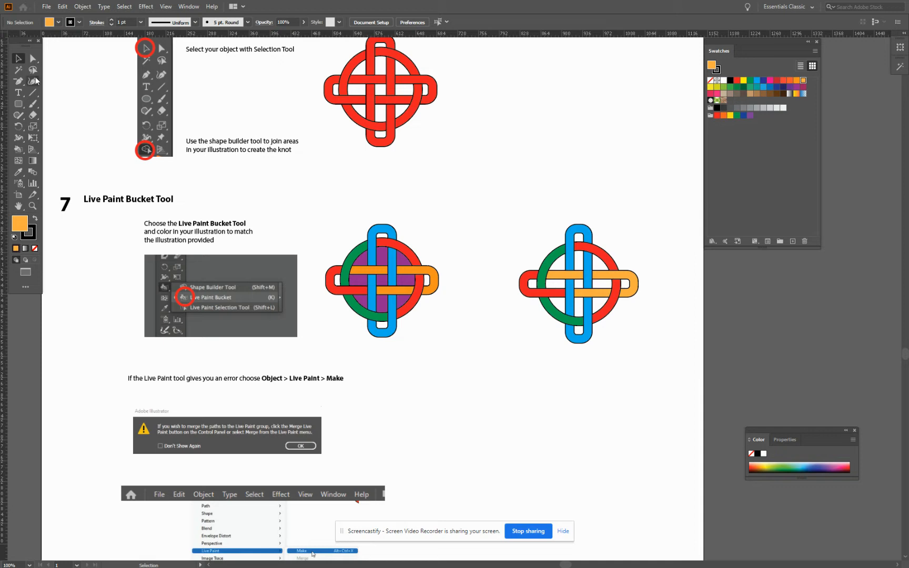
Reselect the knot and fill the white gaps inside its circle with magenta-purple using the Live Paint Bucket
left_click_drag(525, 220, 649, 336)
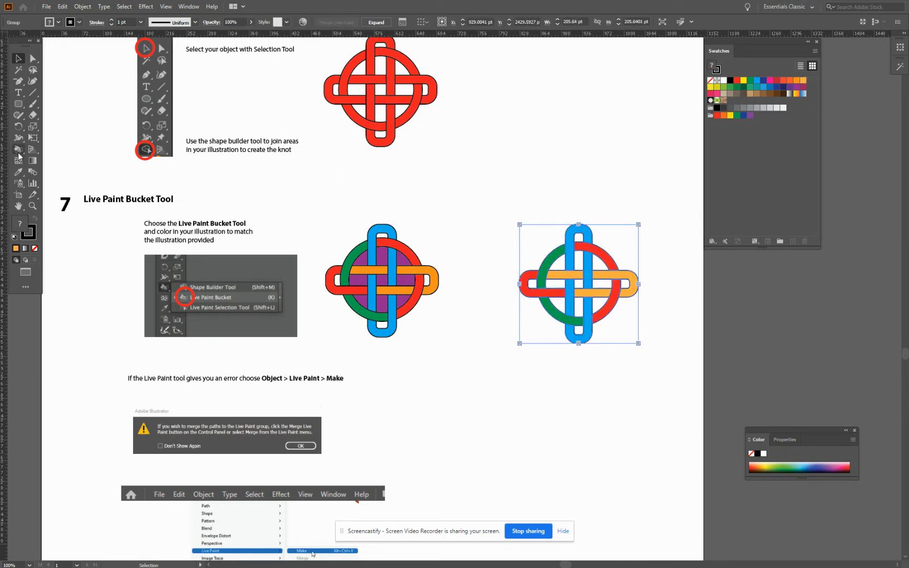
left_click_drag(19, 153, 56, 160)
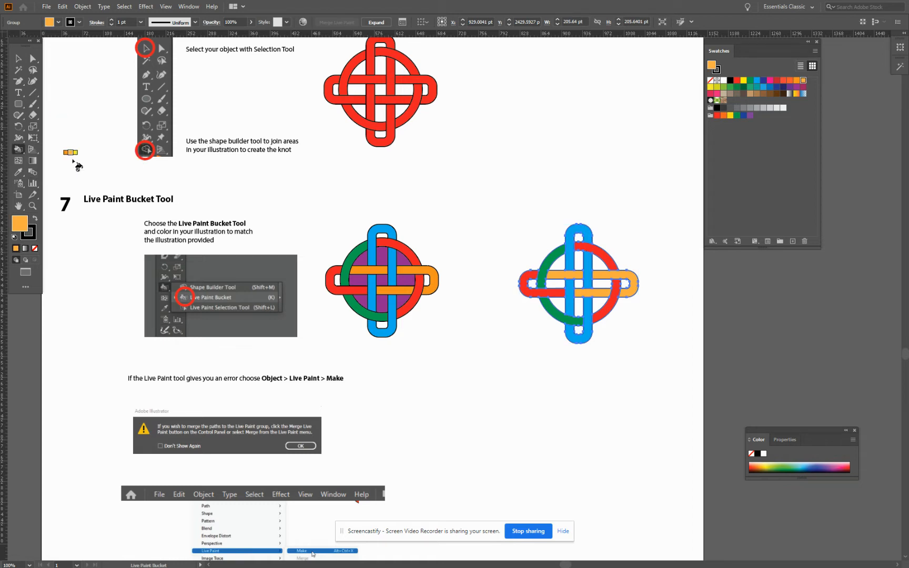
left_click(804, 87)
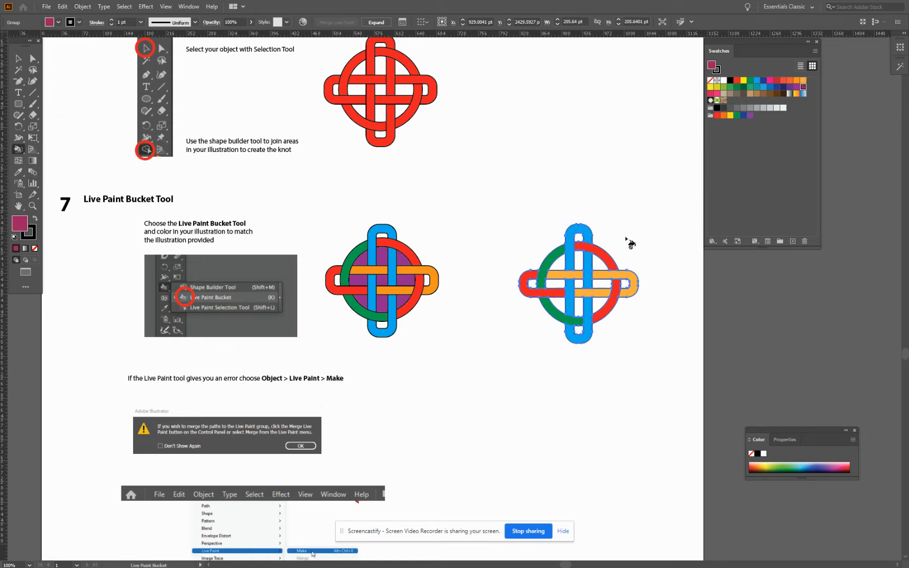
left_click(559, 263)
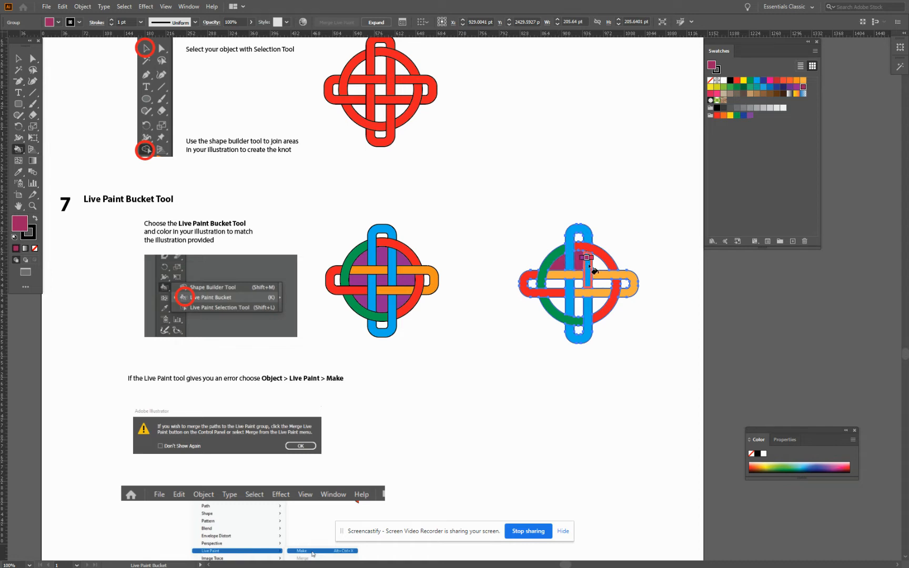
left_click(597, 263)
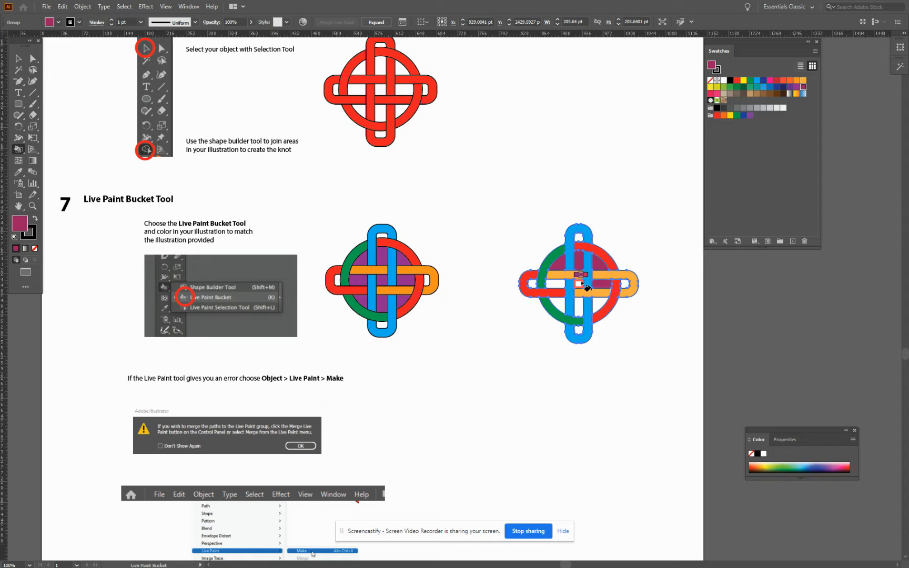
left_click(560, 304)
left_click(580, 305)
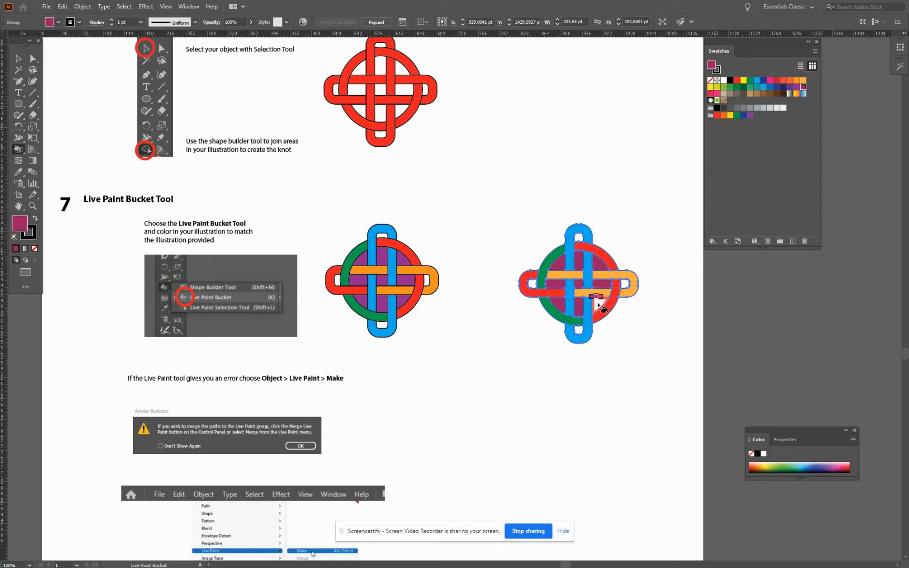
left_click(599, 303)
Move the painted knot down the page beside the Recolor Artwork section
scroll(646, 296, "down", 5)
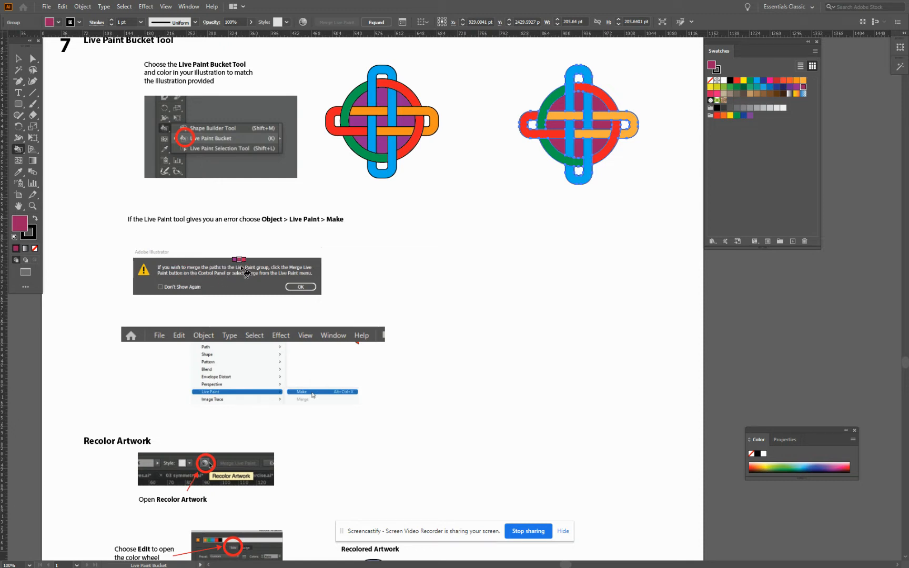
scroll(292, 266, "down", 3)
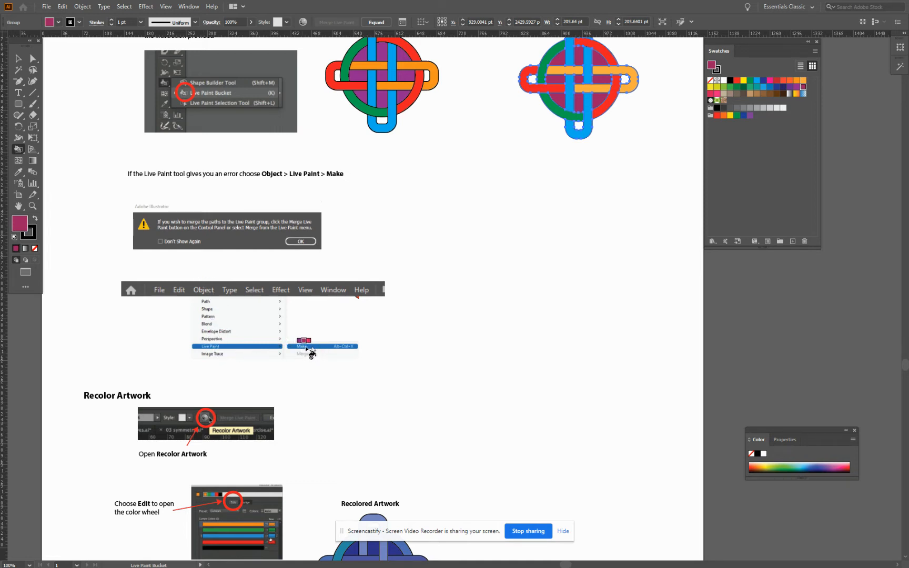
key("v")
left_click(578, 71)
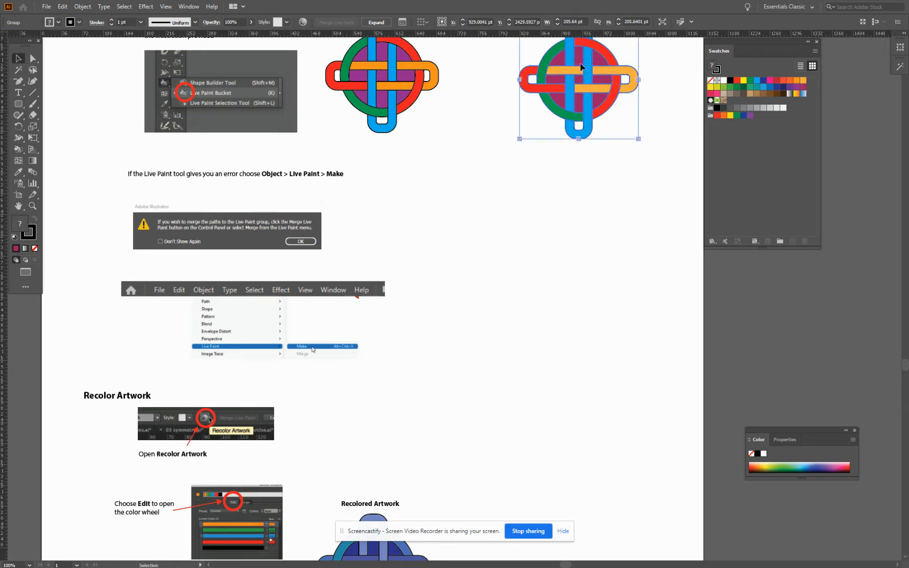
left_click_drag(581, 67, 581, 394)
scroll(595, 314, "down", 4)
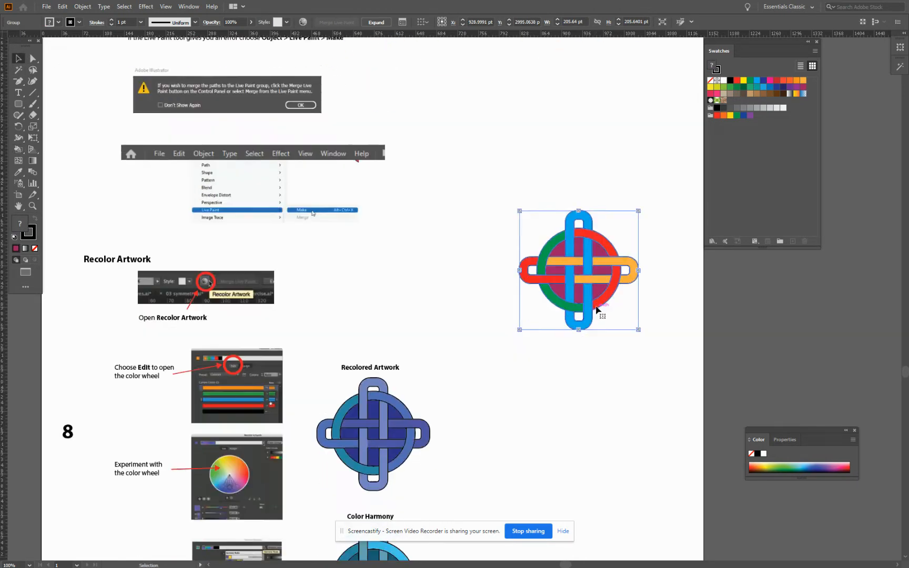
scroll(597, 310, "down", 4)
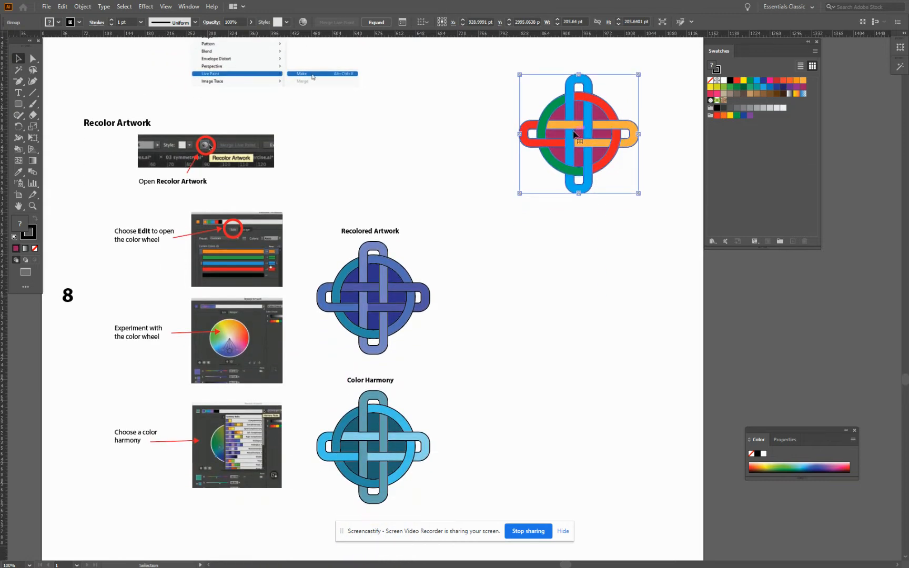
Move the painted knot beside the Recolored Artwork example, recolor it with the Complementary 2 harmony rule and deselect it
left_click_drag(581, 135, 581, 298)
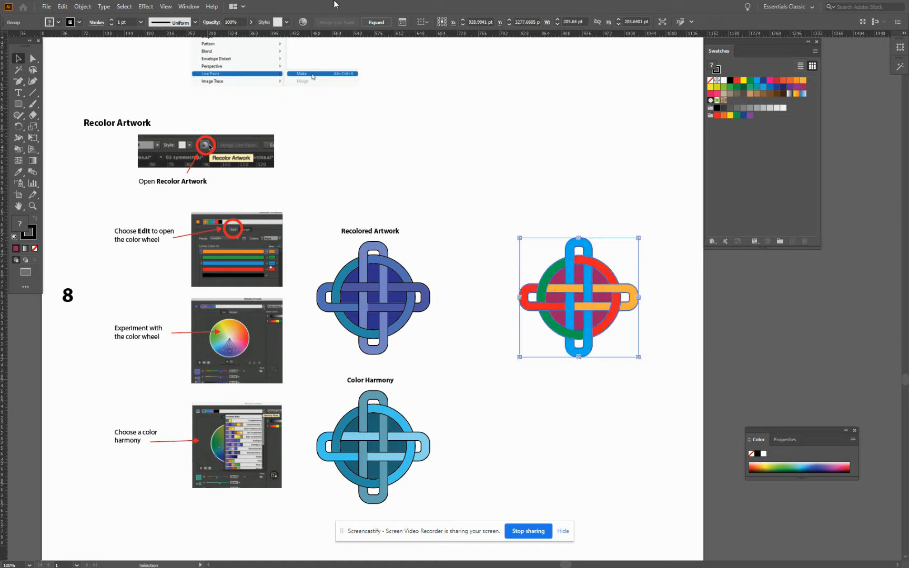
left_click(303, 22)
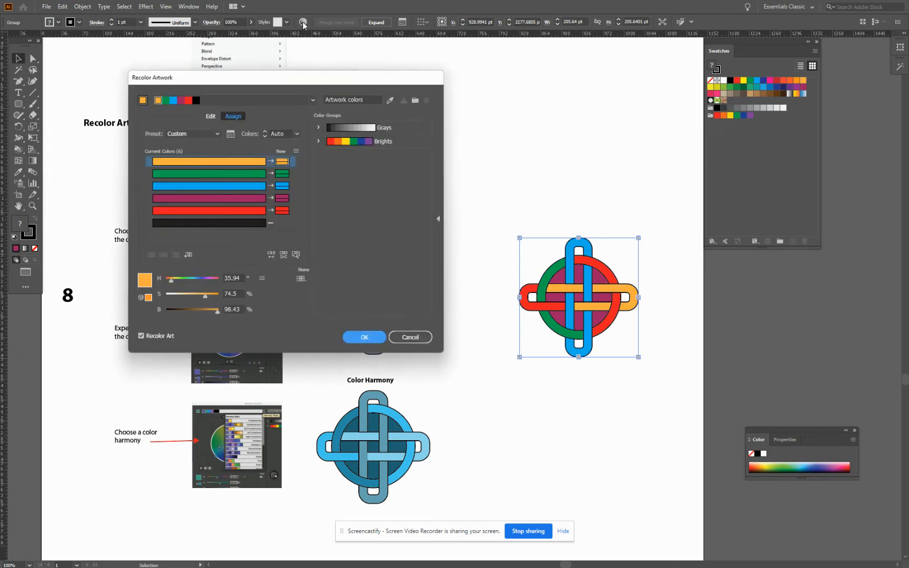
left_click(314, 100)
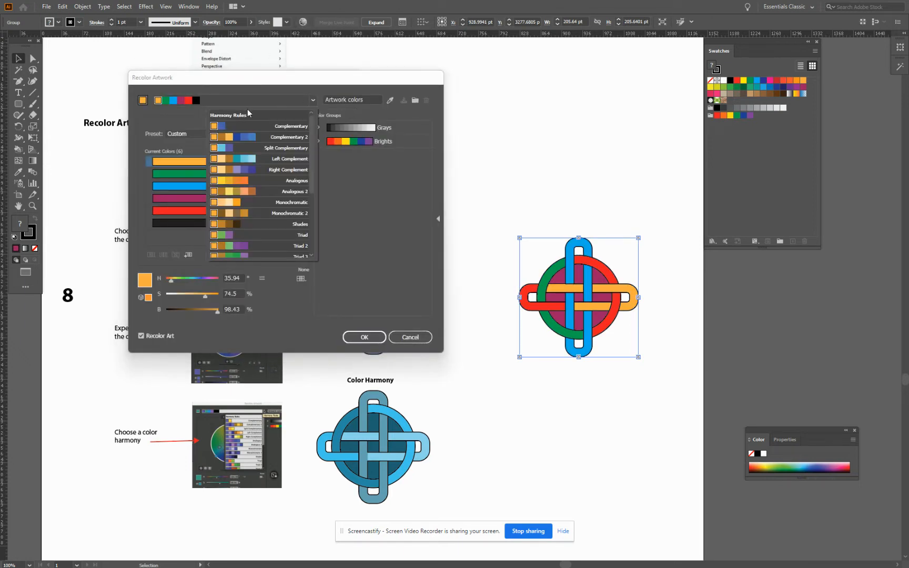
left_click(260, 137)
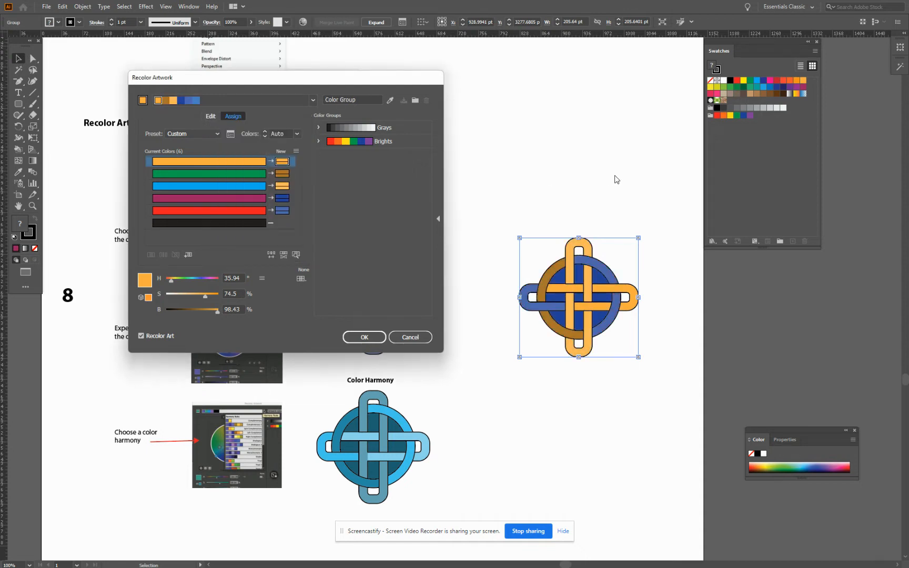
left_click(366, 337)
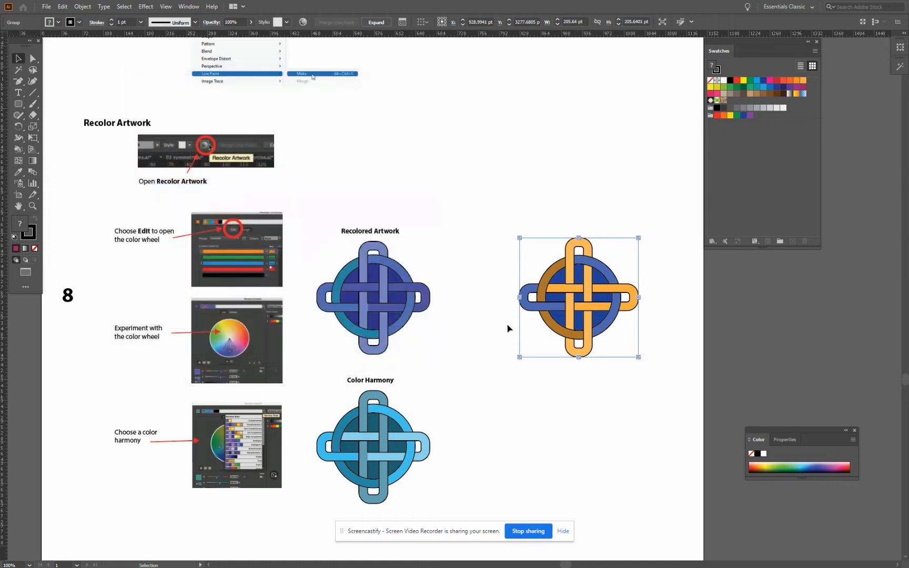
left_click(472, 310)
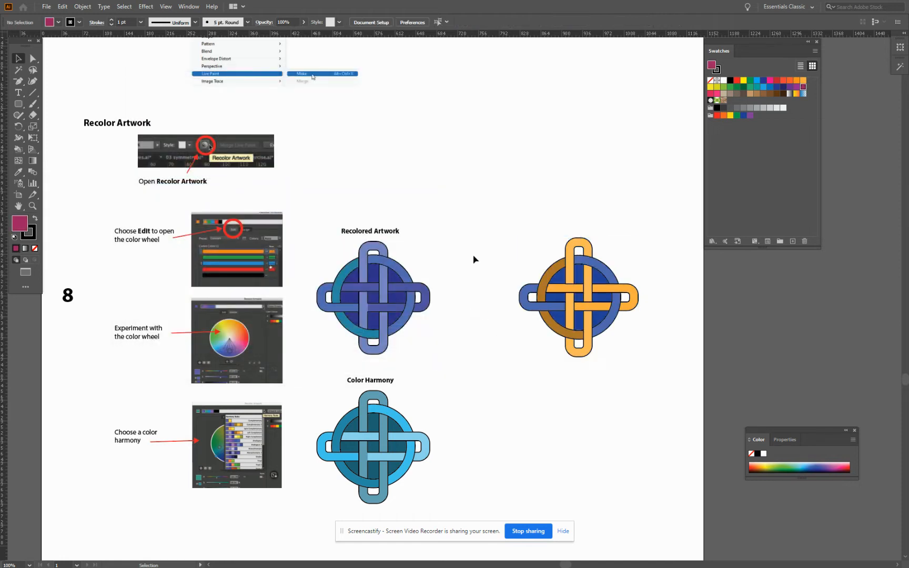
Duplicate the orange-and-blue knot and place the copy directly below it, beside the Color Harmony example
scroll(474, 259, "down", 2)
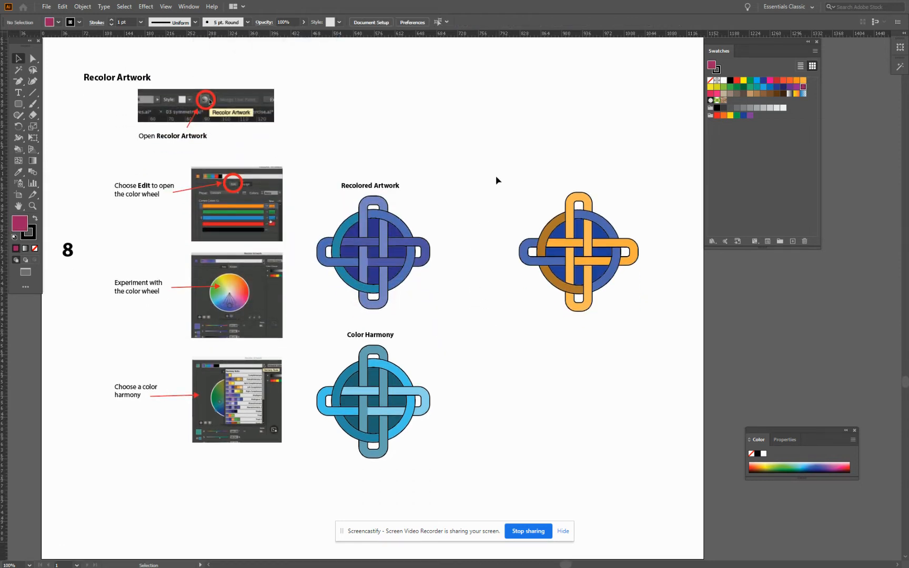
left_click_drag(496, 181, 658, 324)
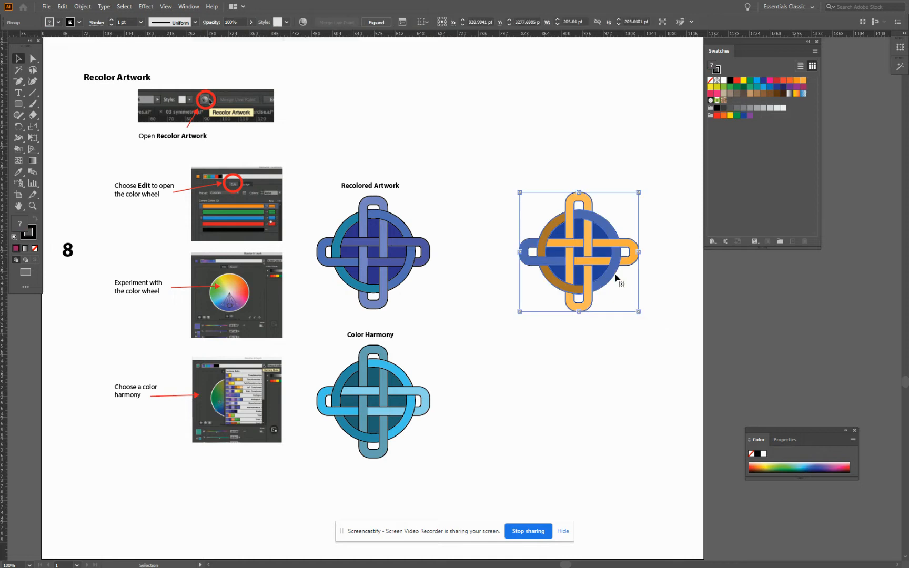
key("a")
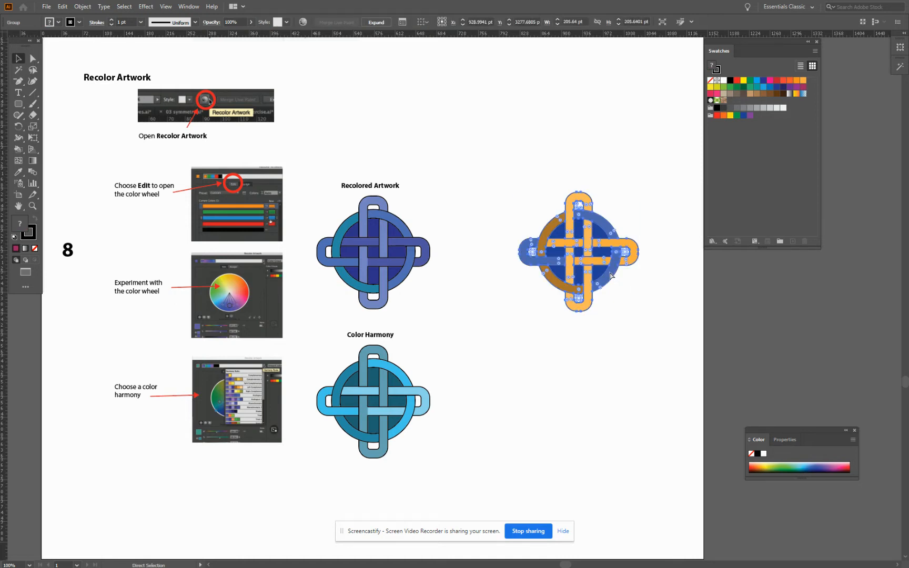
key("v")
key("a")
key("v")
key("ctrl+v")
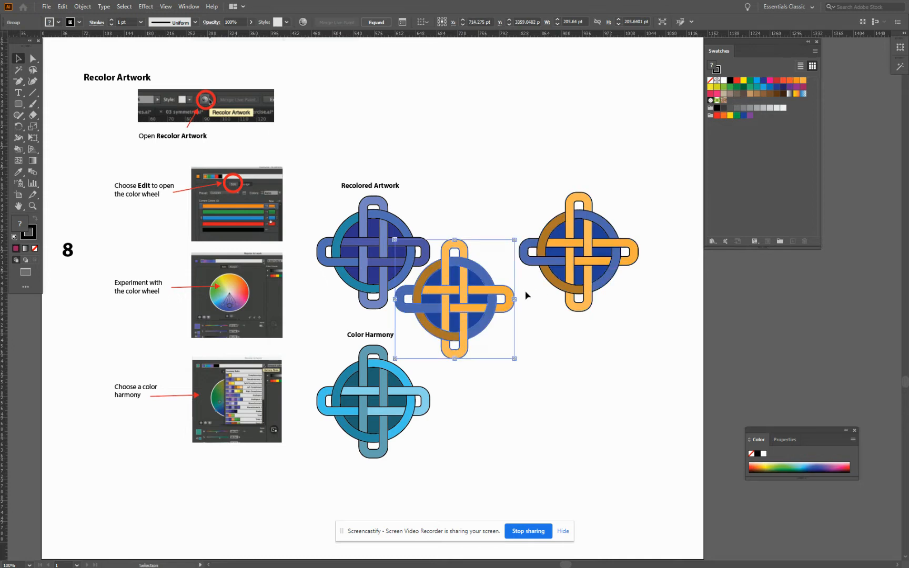
left_click_drag(447, 298, 580, 397)
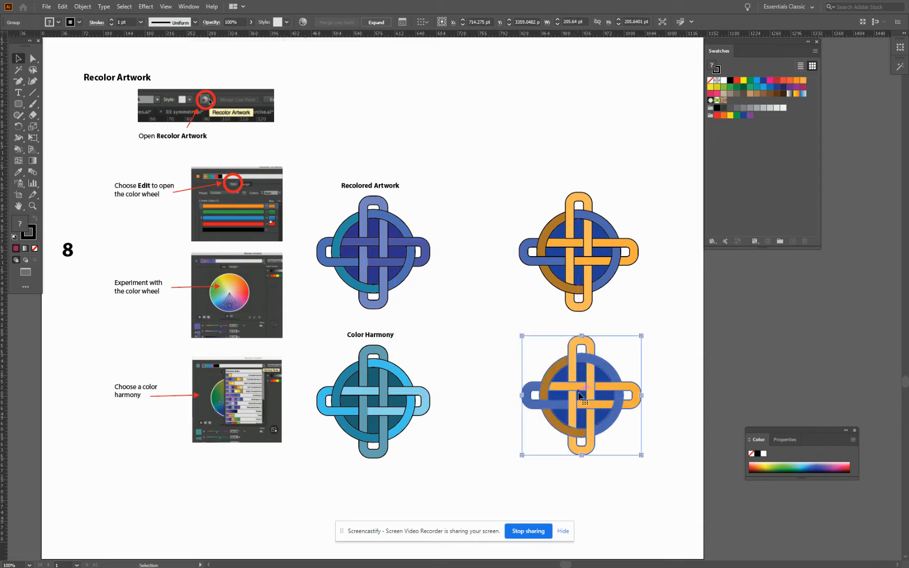
Recolor the knot copy on the color wheel, shifting its bands to light green, pink and pale yellow and its circle gaps to muted purple
left_click(302, 22)
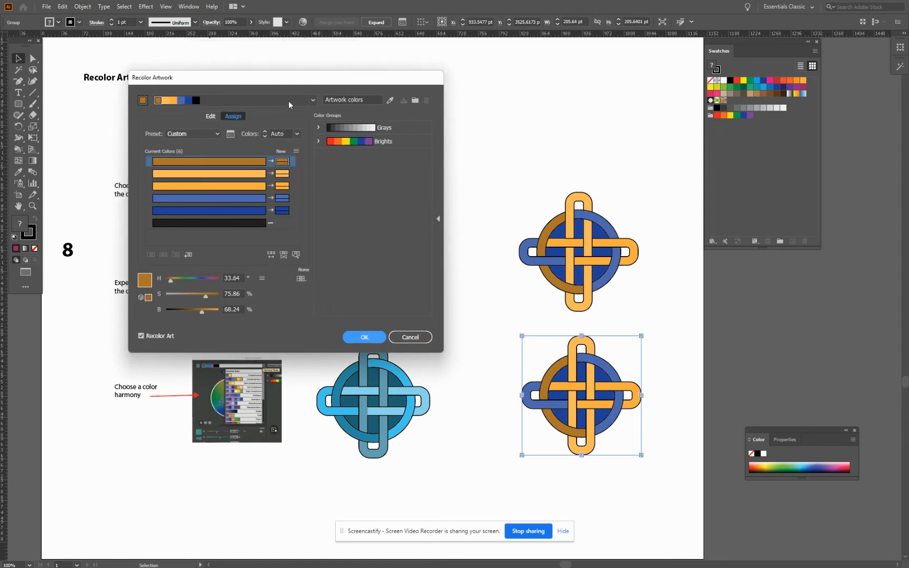
left_click(207, 116)
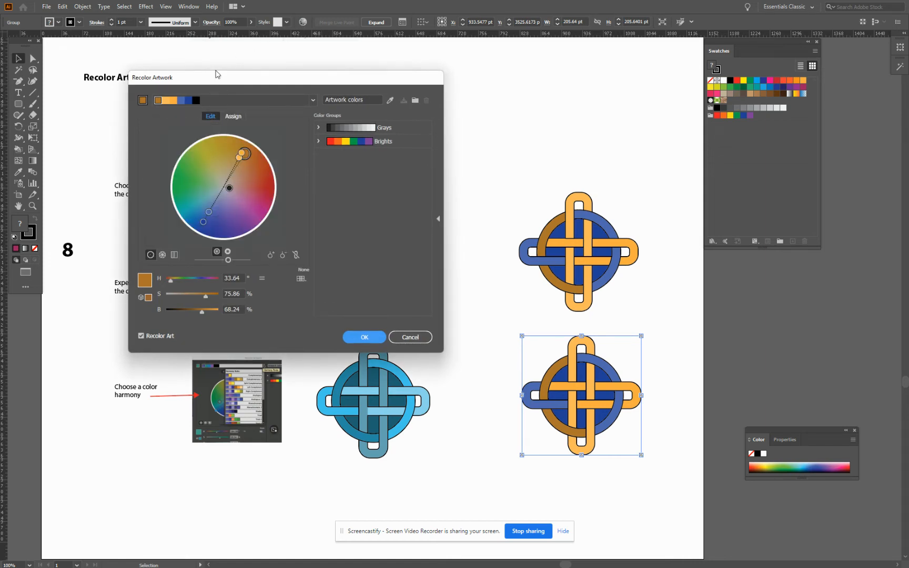
left_click_drag(238, 158, 251, 195)
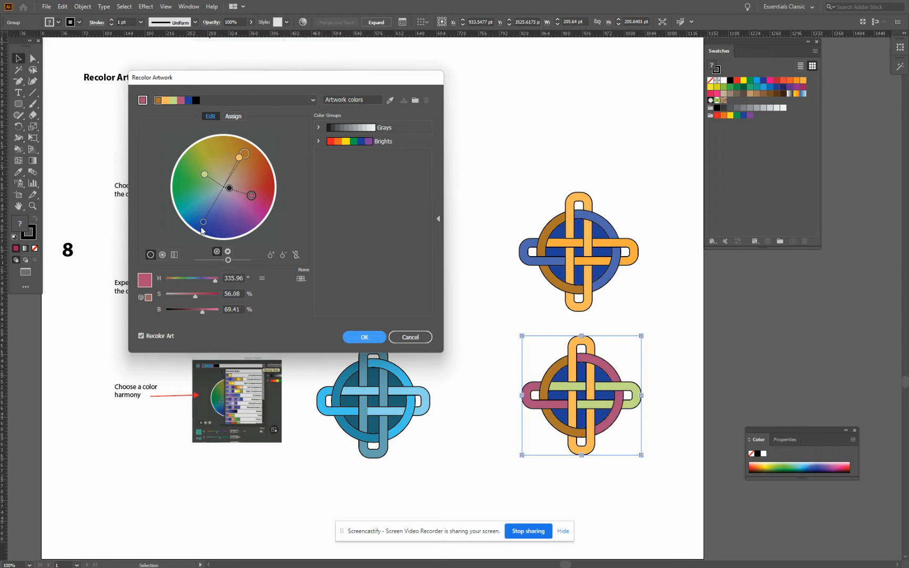
left_click_drag(203, 223, 223, 210)
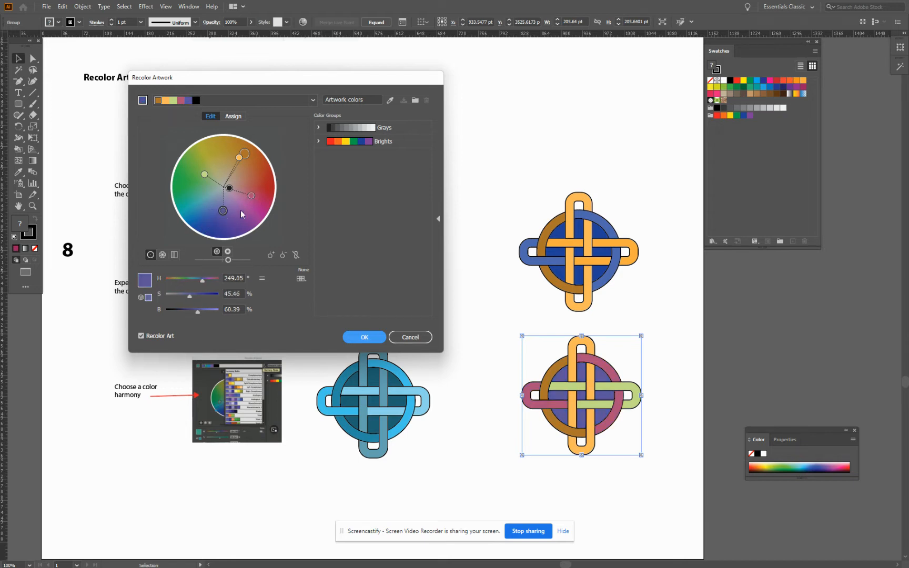
left_click_drag(238, 160, 222, 174)
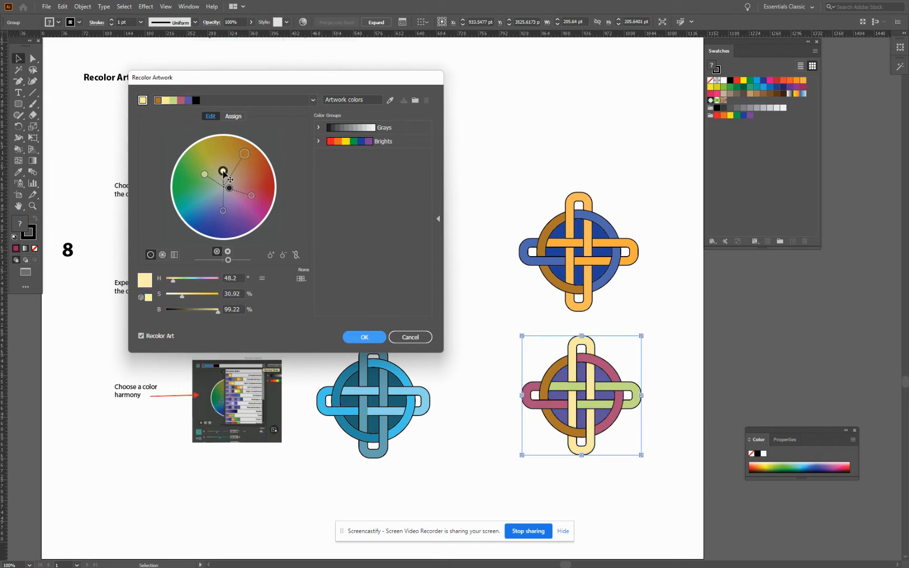
left_click(363, 336)
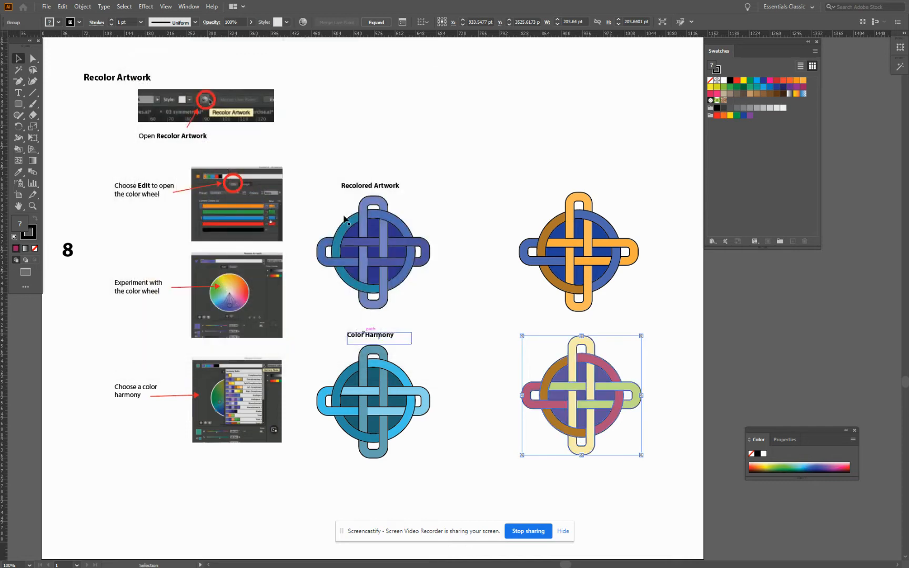
Recolor the knot copy with the Pentagram harmony rule after trying Analogous 2
left_click(304, 23)
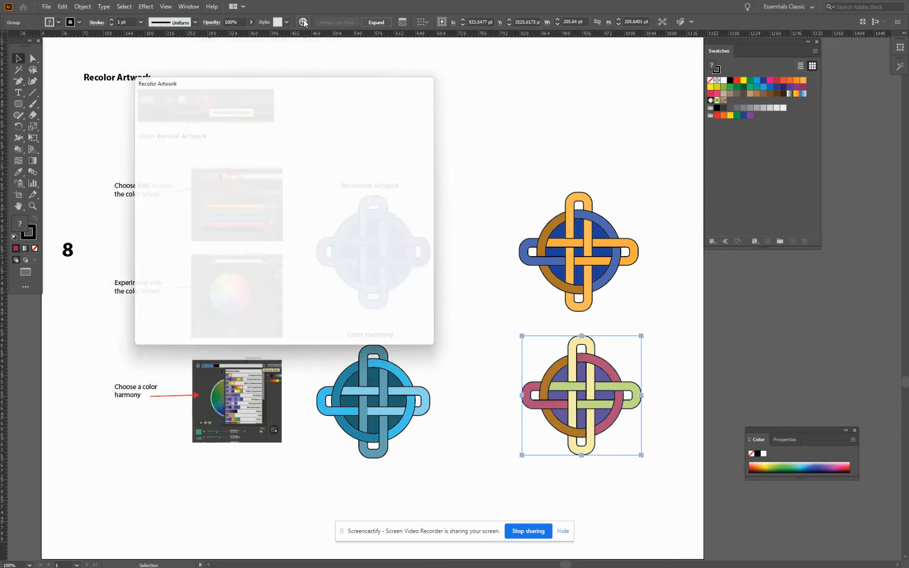
left_click(314, 100)
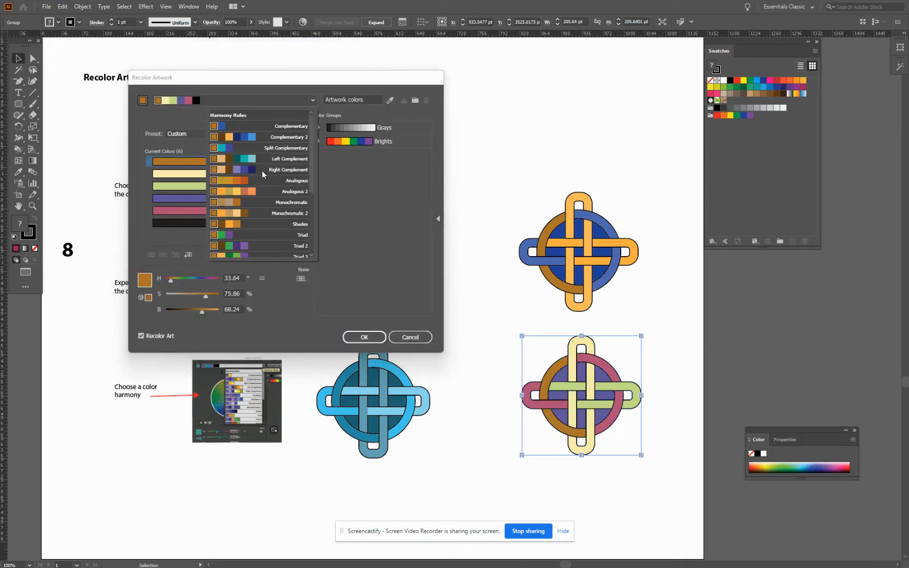
left_click(261, 186)
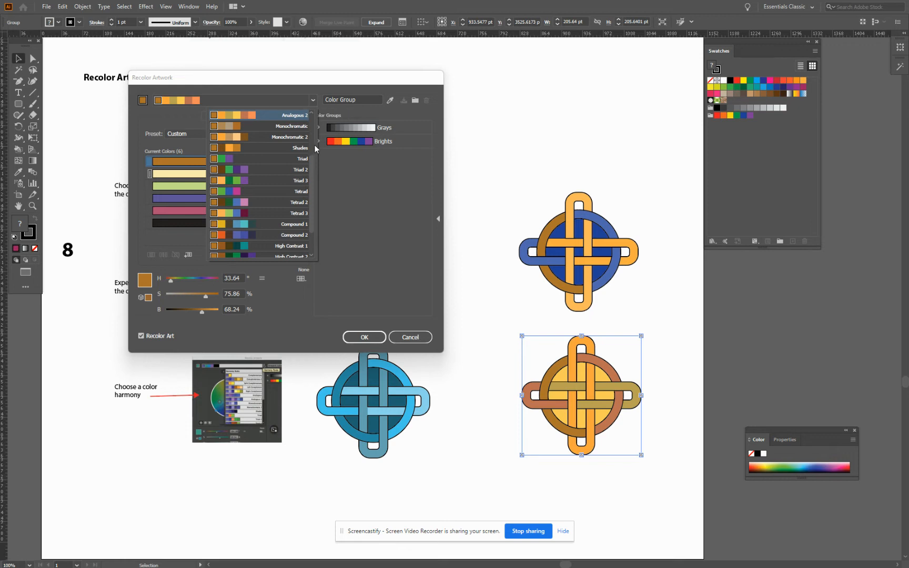
left_click_drag(311, 163, 310, 203)
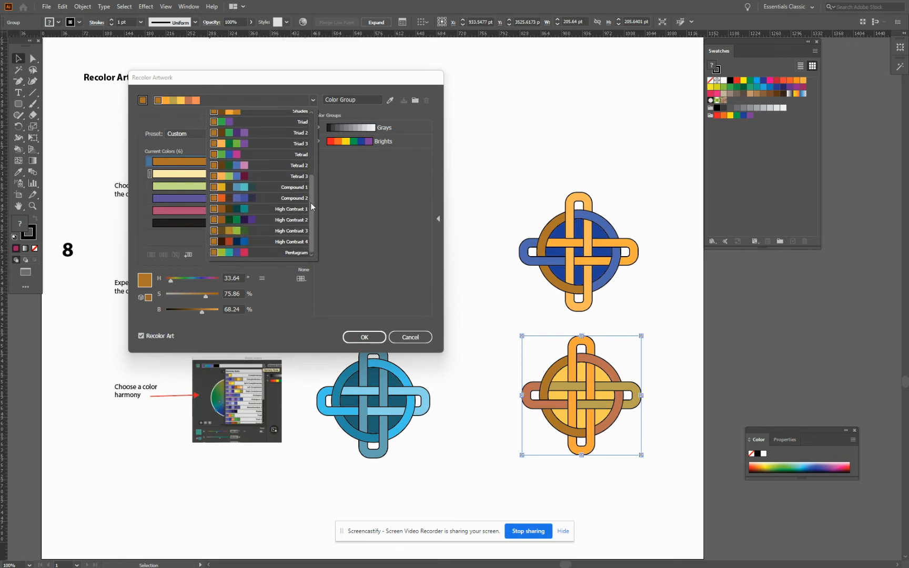
left_click(228, 253)
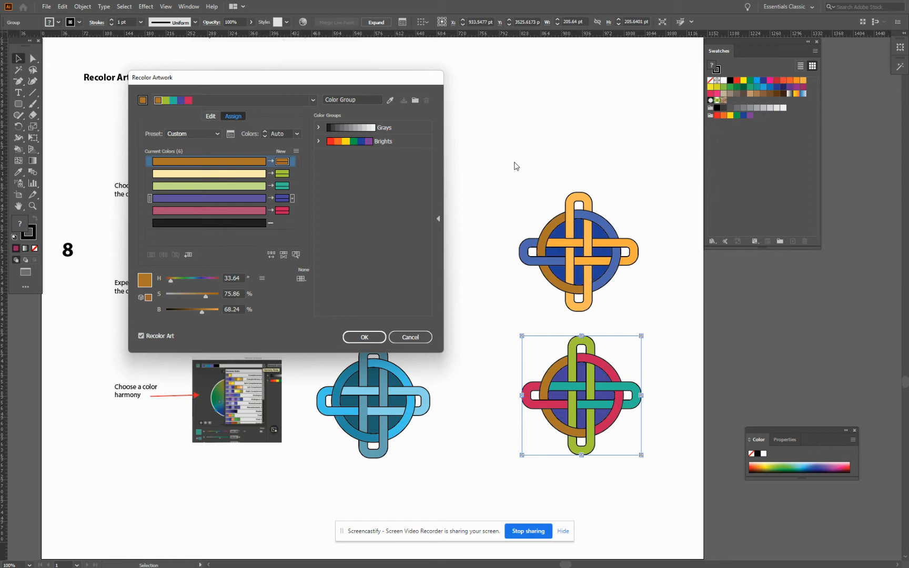
left_click(373, 340)
Copy the knot recolored with the Pentagram harmony to the clipboard
scroll(434, 347, "down", 3)
scroll(434, 347, "up", 4)
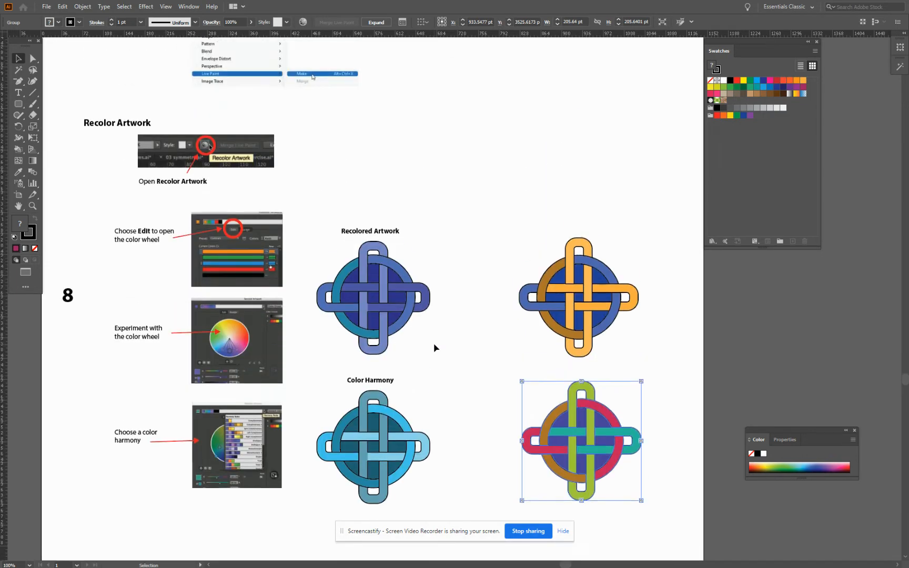
scroll(434, 348, "up", 1)
scroll(434, 346, "down", 3)
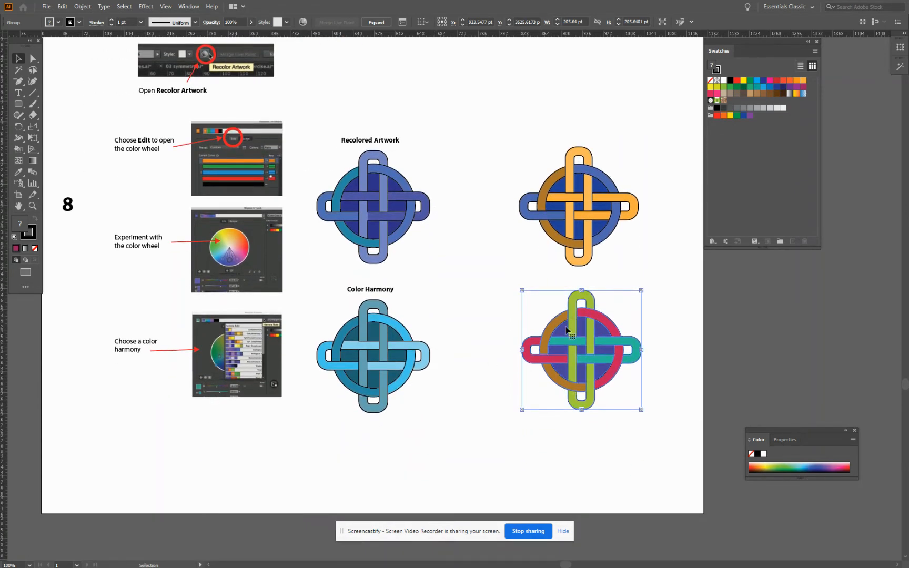
left_click(62, 6)
left_click(79, 52)
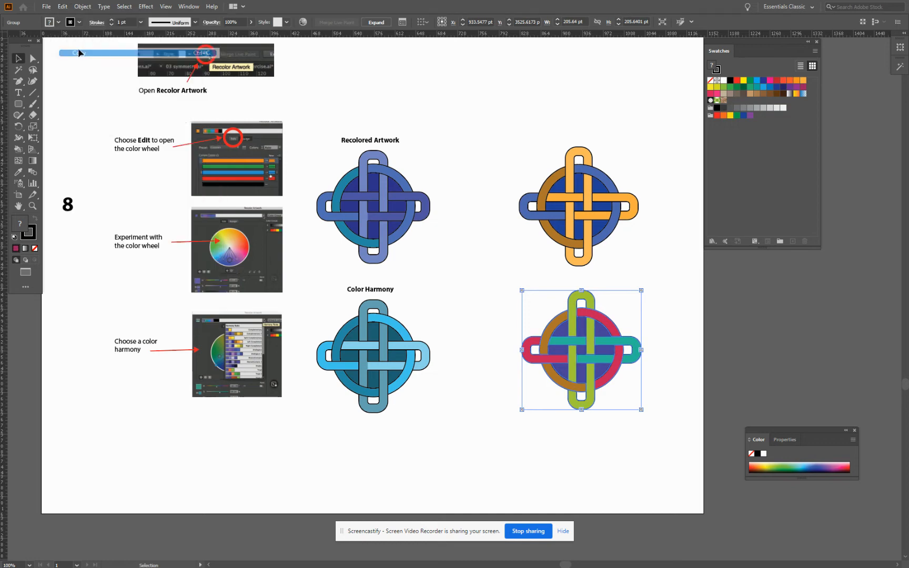
Create a new document named Shape Builder, 4 in wide by 4 in high, with inches as its units
left_click(47, 8)
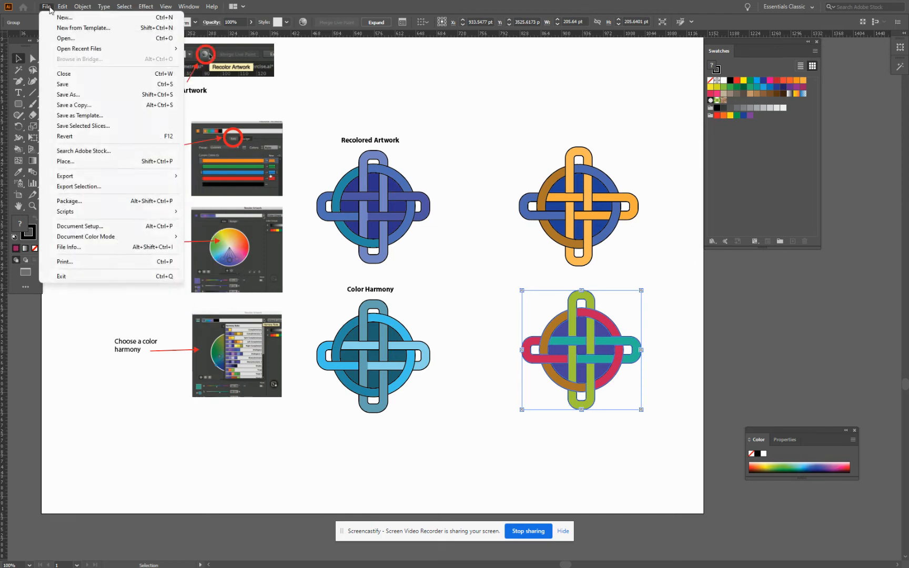
left_click(56, 17)
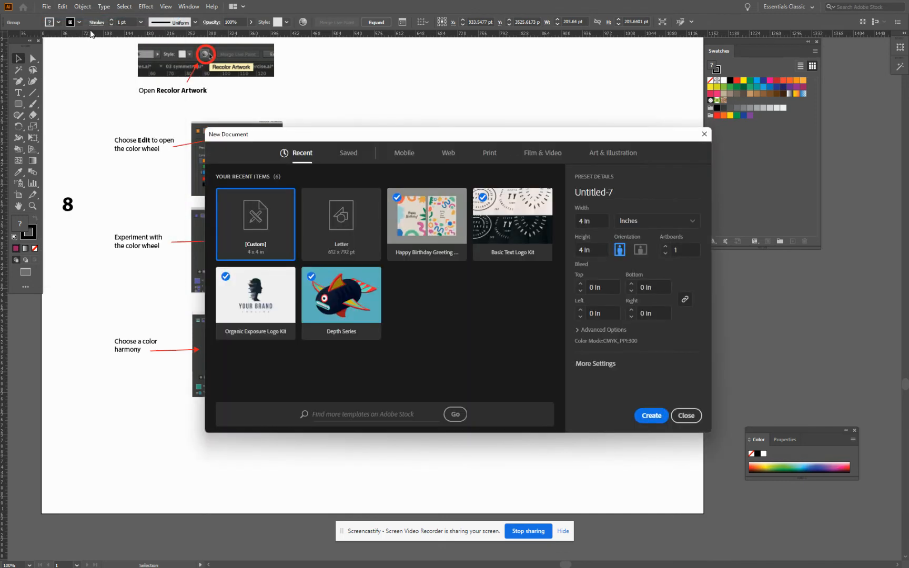
double_click(623, 191)
type("Shape Builder")
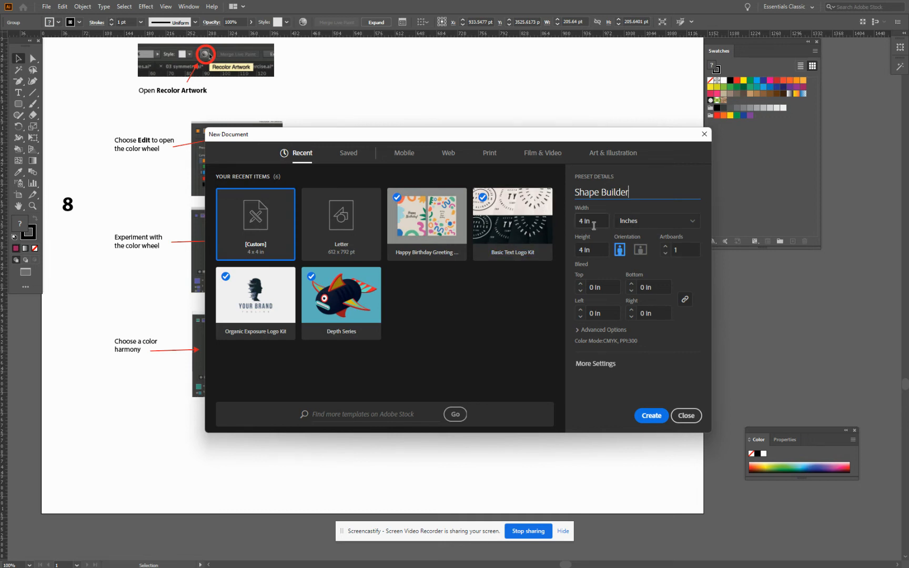
left_click(697, 225)
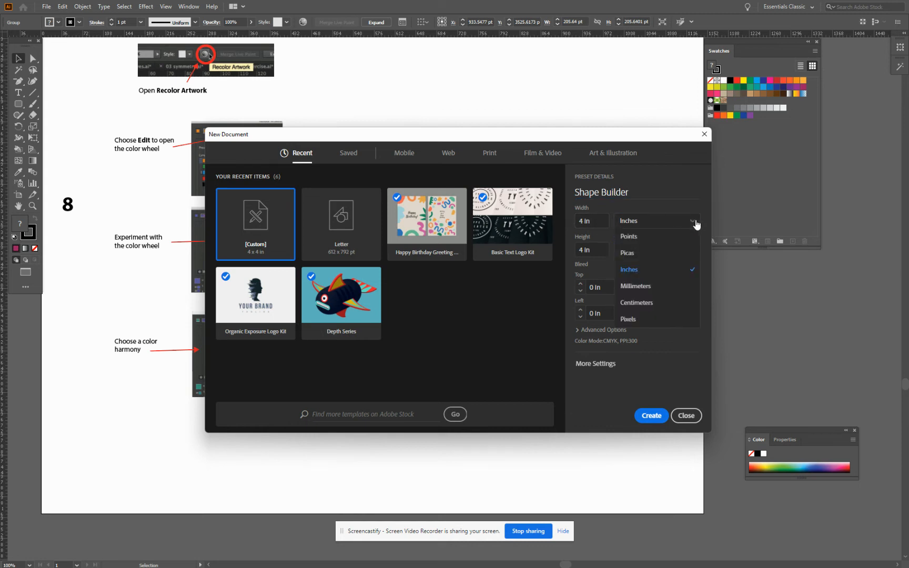
left_click(653, 235)
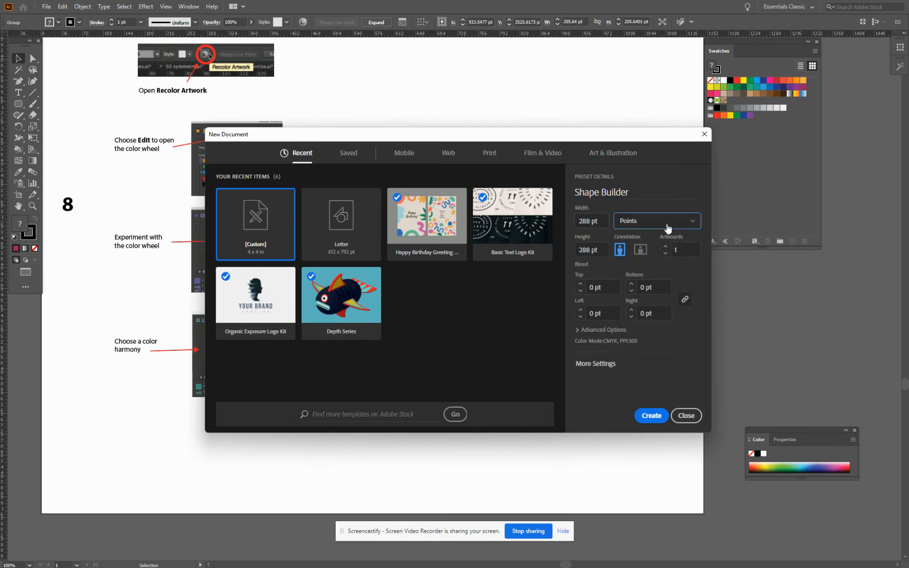
left_click(695, 224)
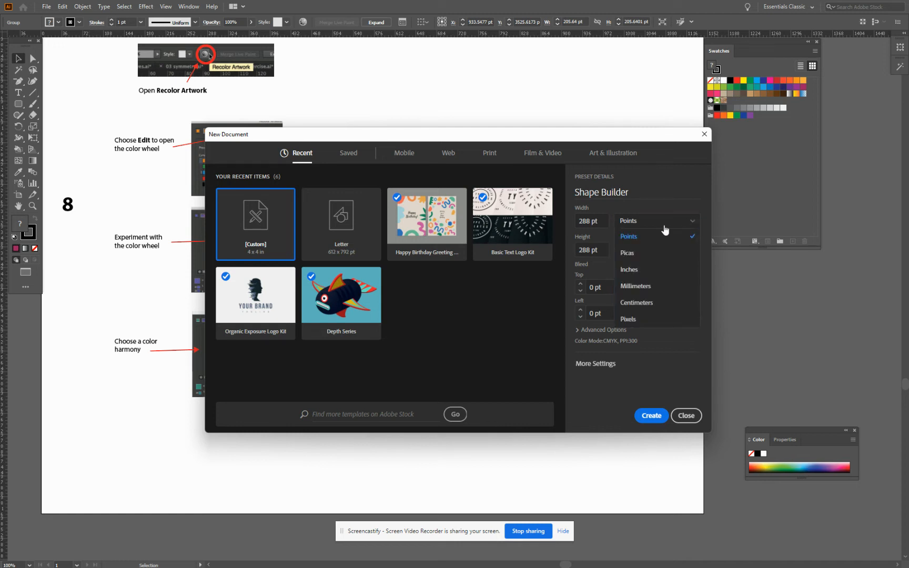
left_click(635, 270)
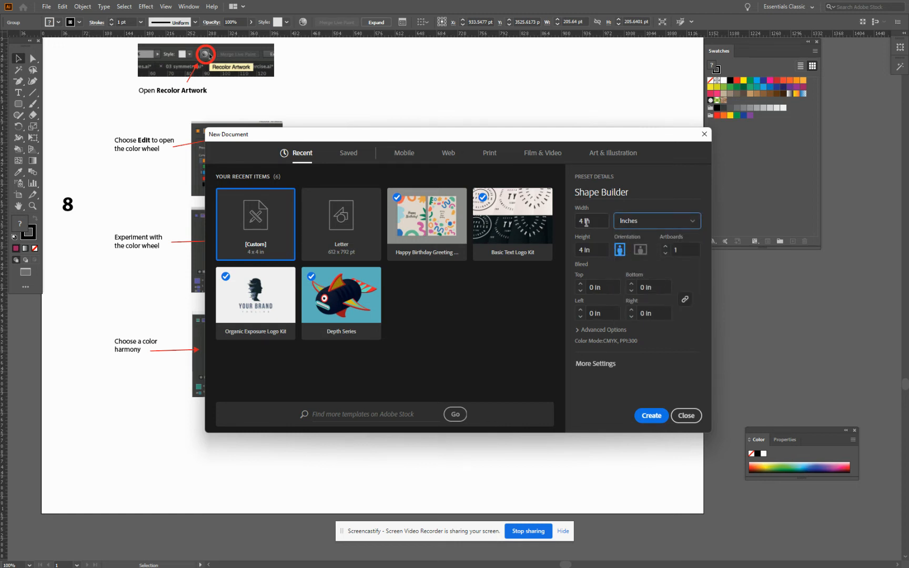
left_click_drag(588, 221, 574, 224)
left_click(650, 417)
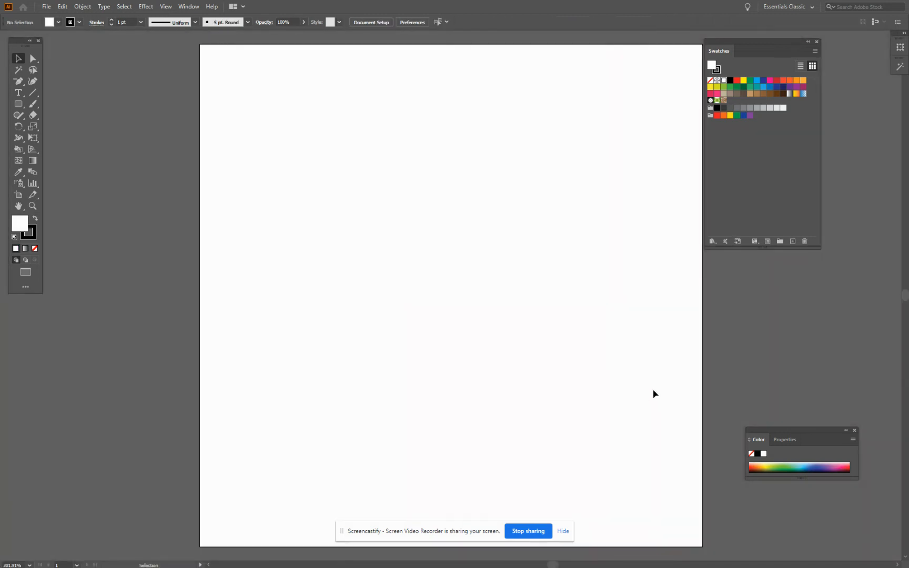
Paste the knot into the new document, scaled to about 2.28 in square and placed near the artboard's upper-left corner
left_click(62, 7)
left_click(85, 64)
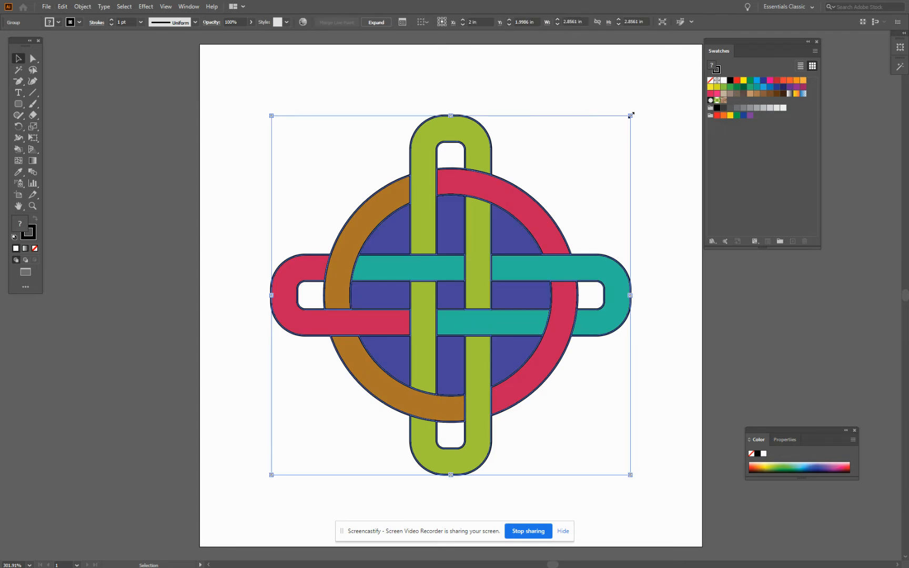
left_click_drag(631, 117, 558, 188)
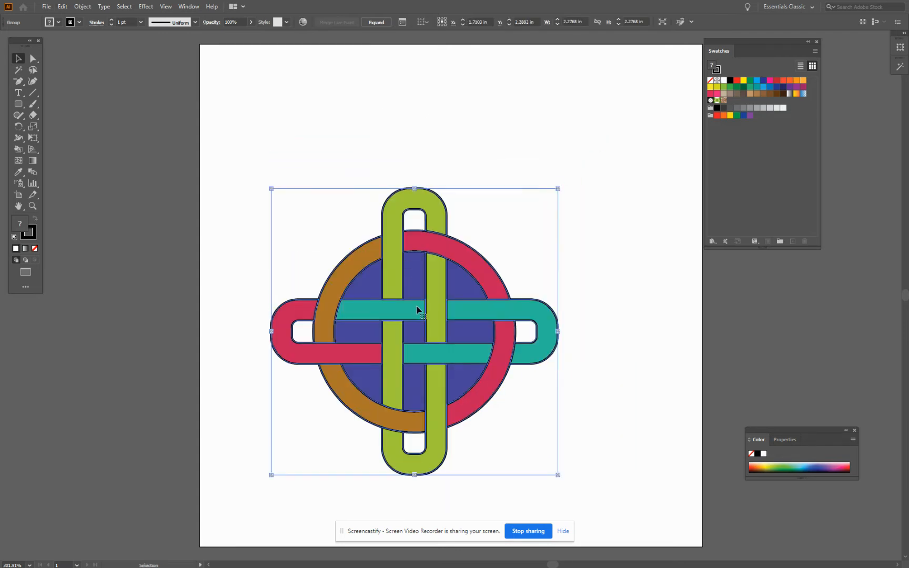
left_click_drag(435, 321, 373, 196)
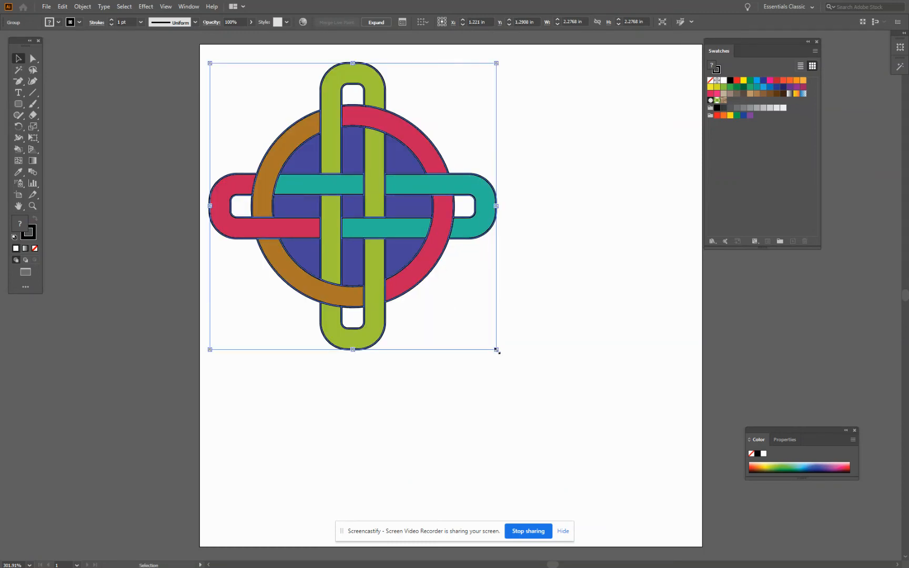
Scale the knot to about 2.06 in square, paste a duplicate, and align it side by side to the right of the original
left_click_drag(496, 349, 471, 335)
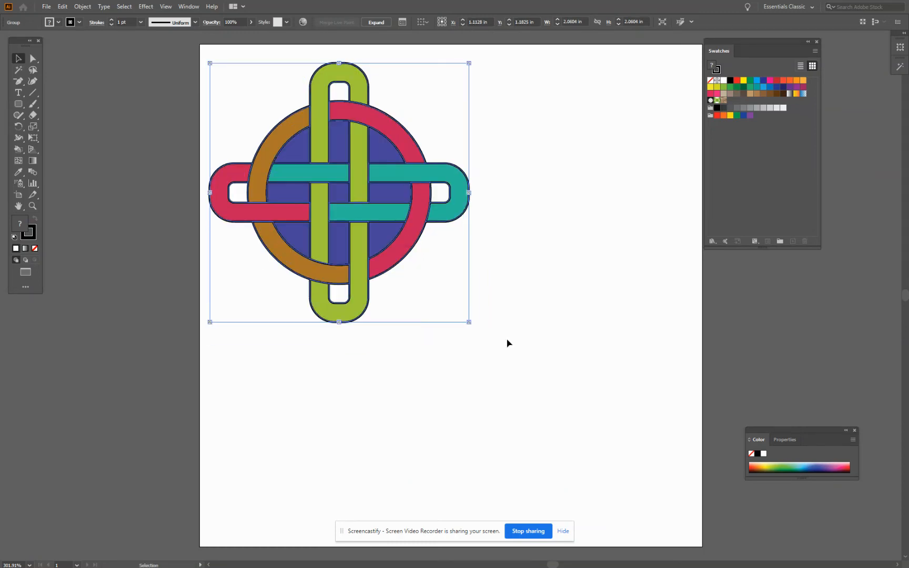
key("a")
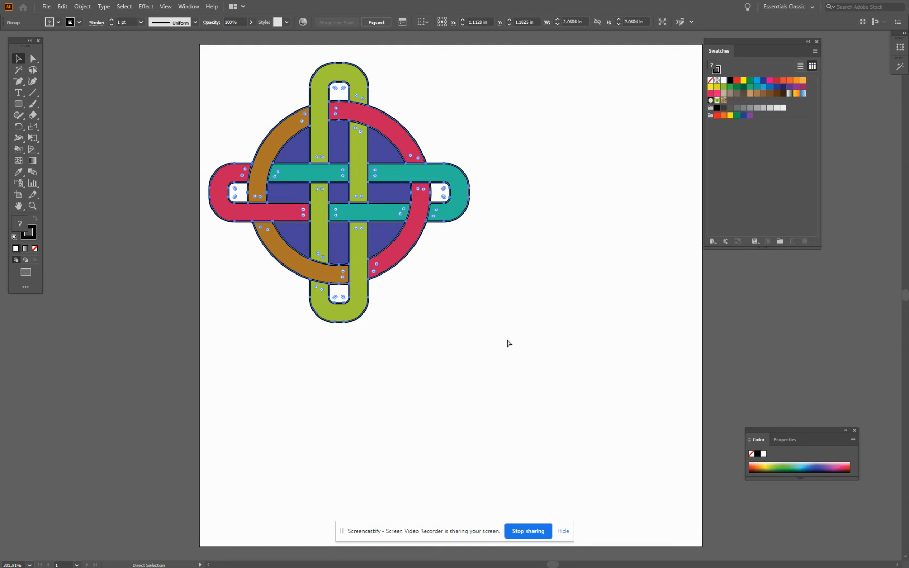
key("v")
key("ctrl+v")
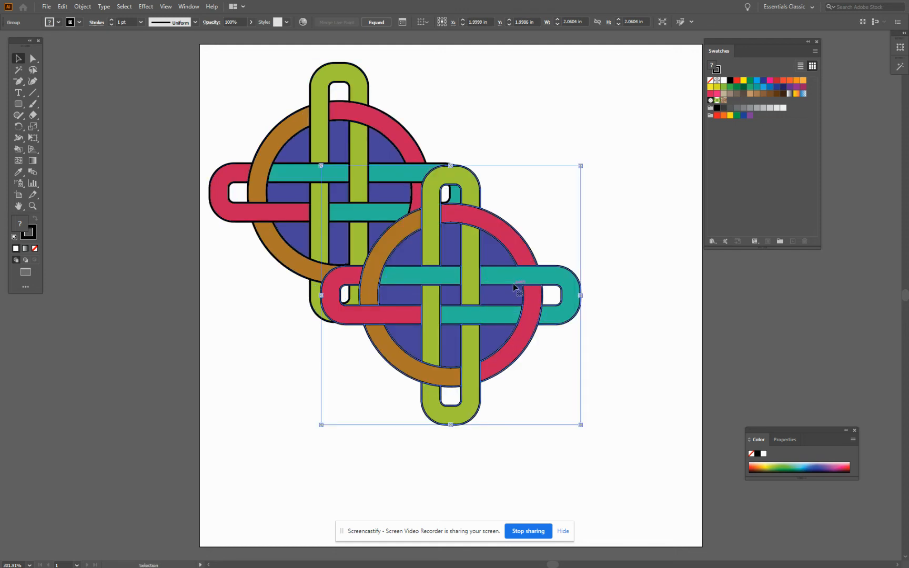
left_click_drag(511, 282, 650, 171)
left_click_drag(722, 40, 781, 43)
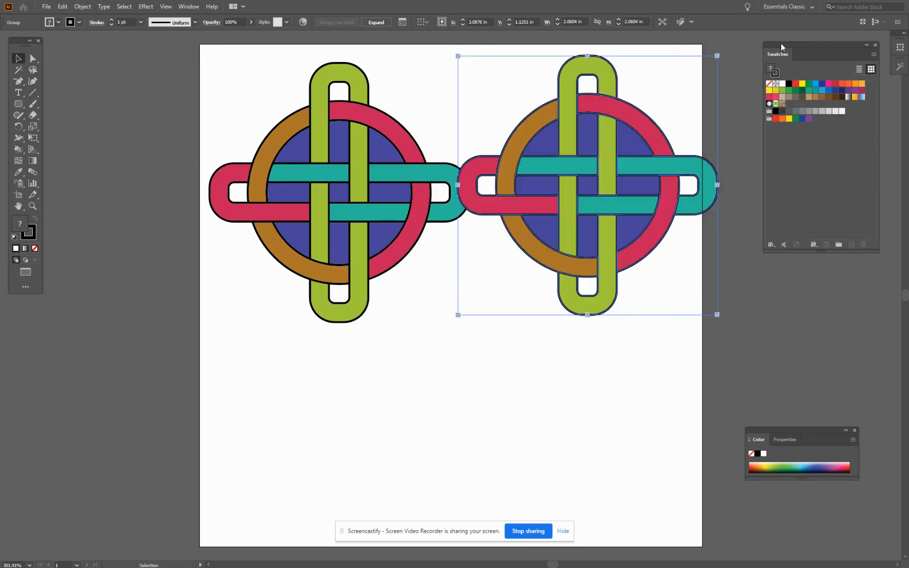
left_click_drag(639, 120, 650, 126)
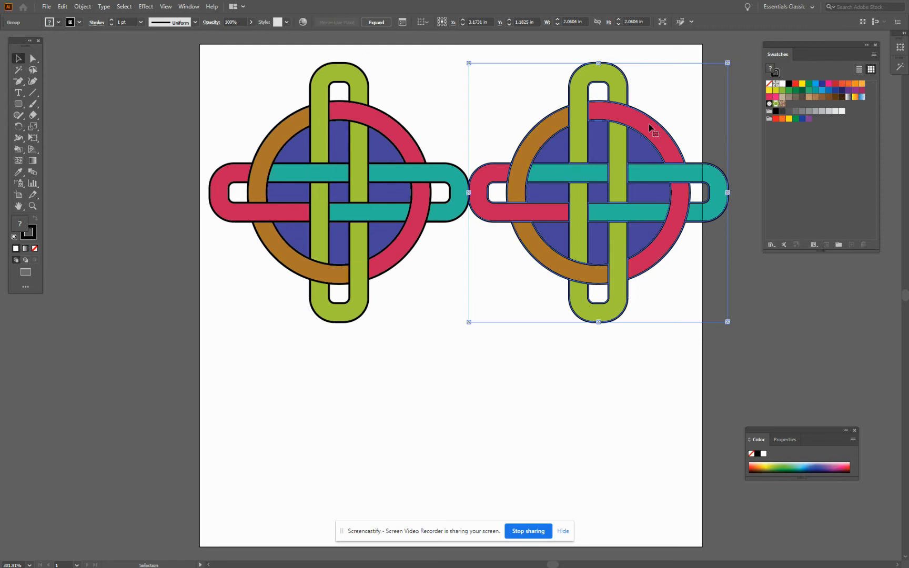
Duplicate both knots together and place the new pair directly beneath the originals to form a two-by-two grid
left_click(398, 215, "shift")
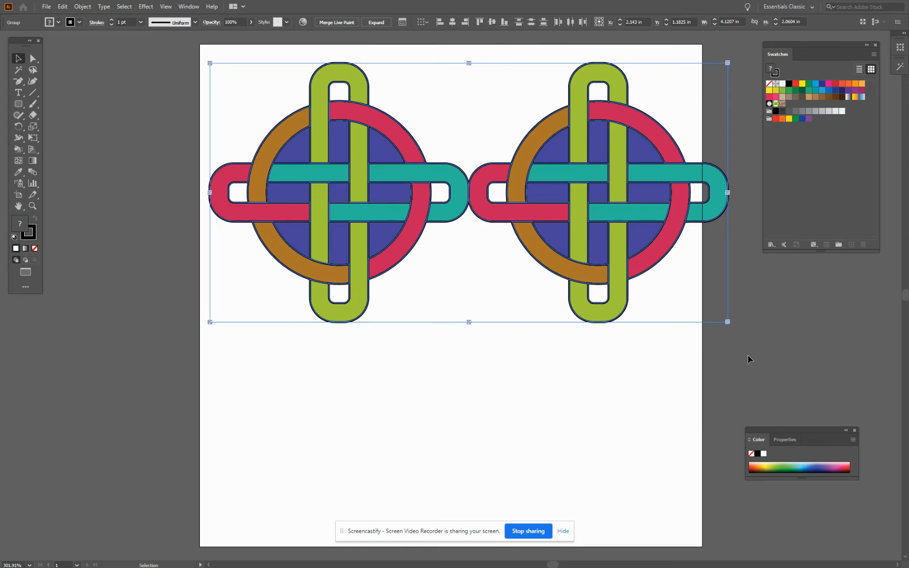
left_click(67, 7)
left_click(81, 53)
left_click(67, 7)
left_click(80, 63)
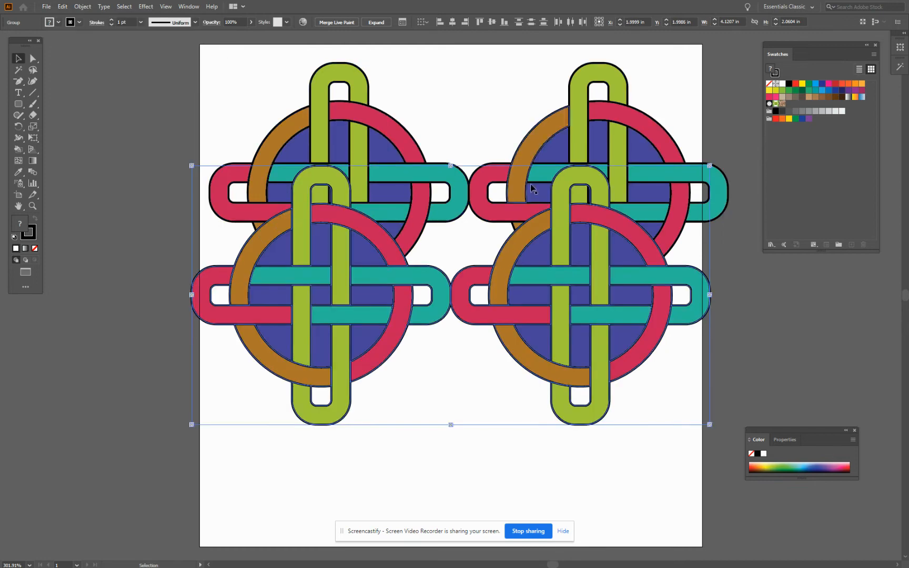
left_click_drag(615, 229, 628, 385)
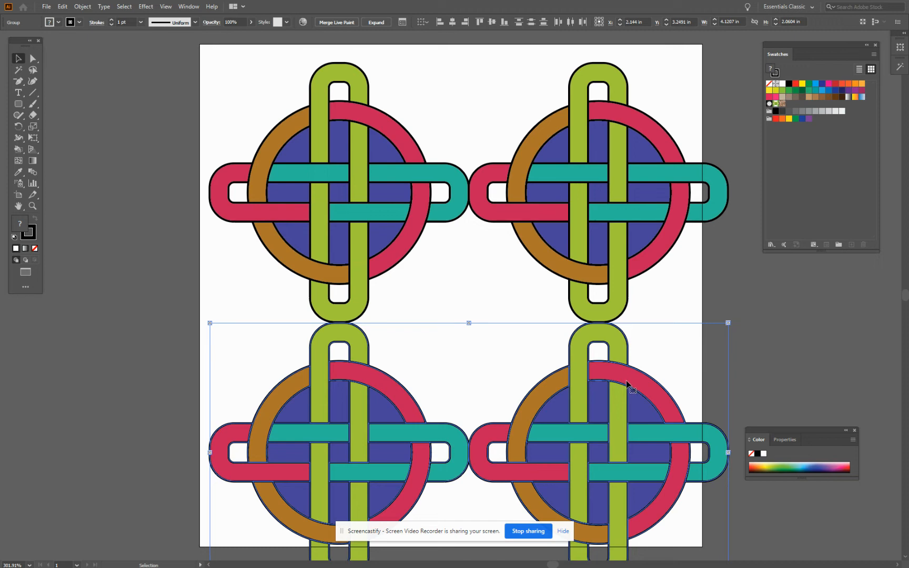
Scale all four knots together to about 3.75 in square and position the grid within the artboard
left_click(427, 254, "shift")
left_click(586, 196, "shift")
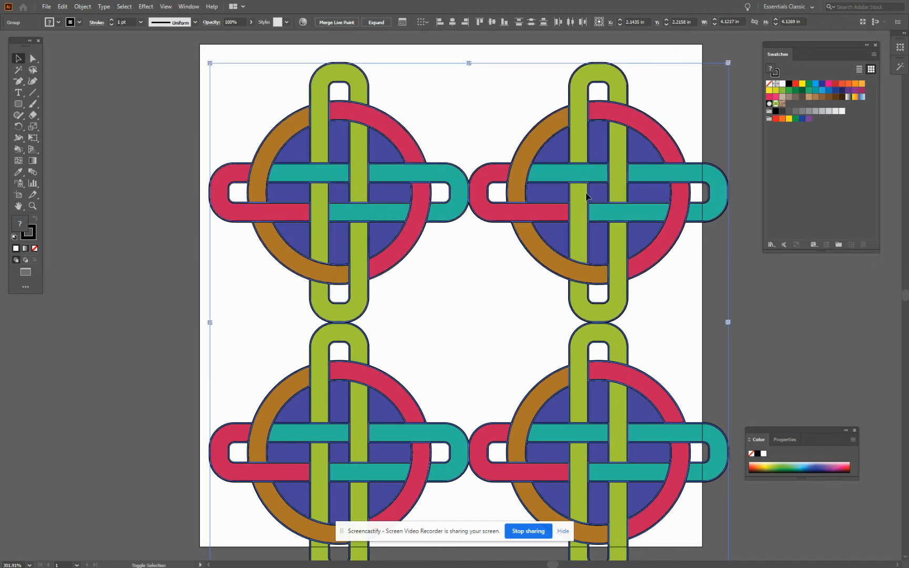
left_click(177, 56)
key("ctrl+a")
left_click_drag(728, 63, 697, 93)
left_click_drag(583, 197, 580, 165)
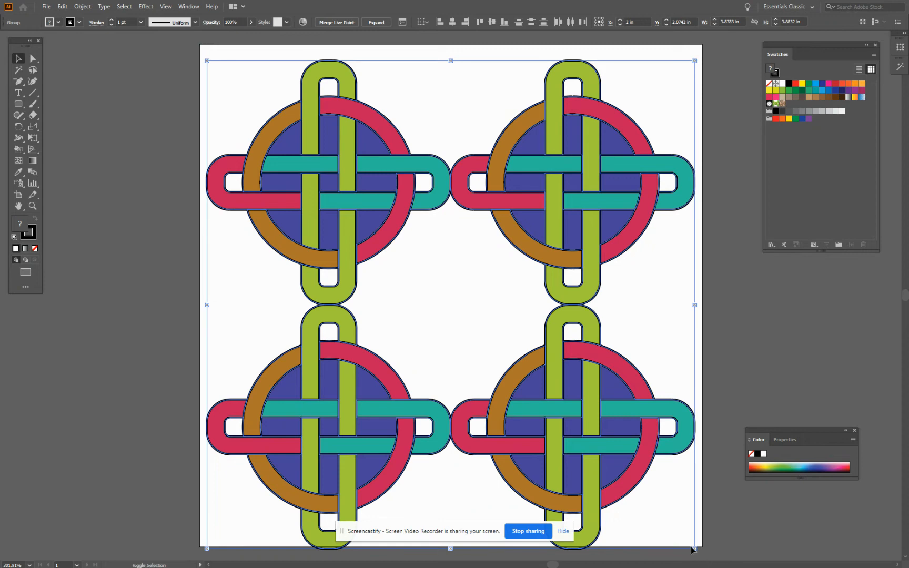
left_click_drag(695, 549, 678, 533)
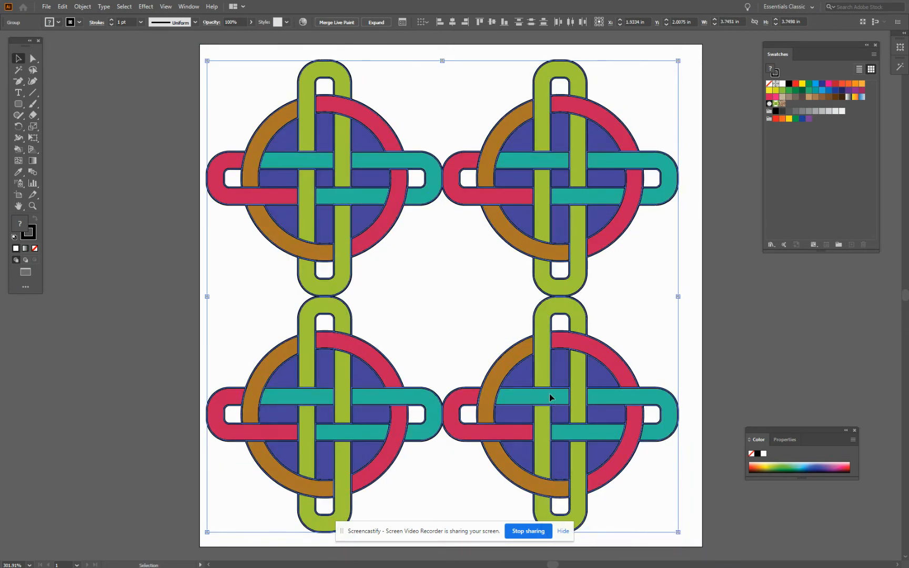
left_click_drag(549, 394, 553, 391)
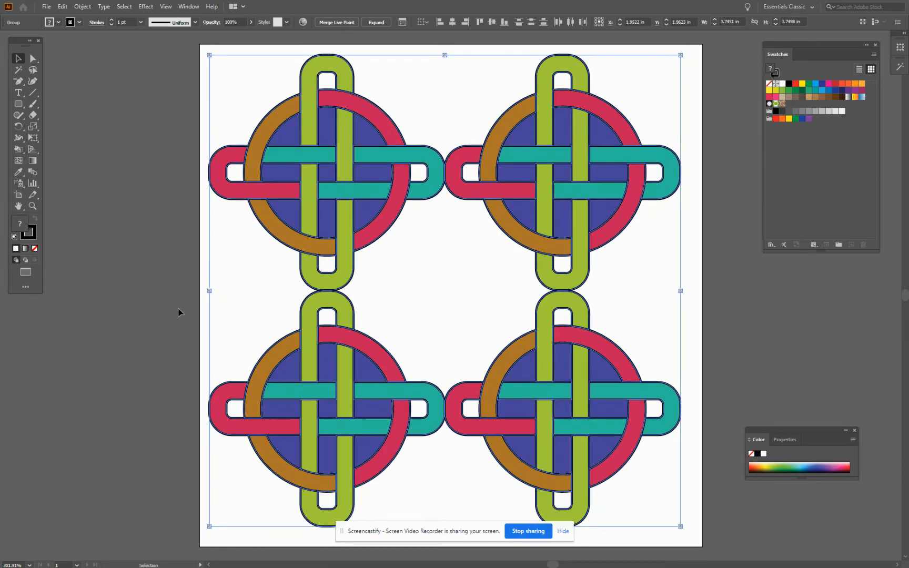
left_click(145, 283)
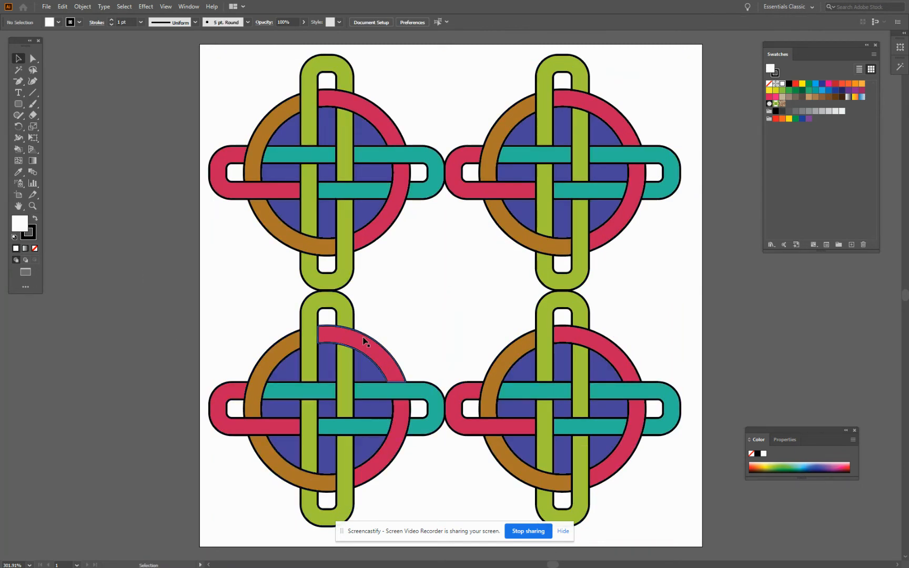
Nudge the lower pair of knots down to leave a small gap beneath the upper pair
left_click_drag(160, 338, 718, 494)
key("Down")
key("Down")
key("Down")
key("Down")
key("Down")
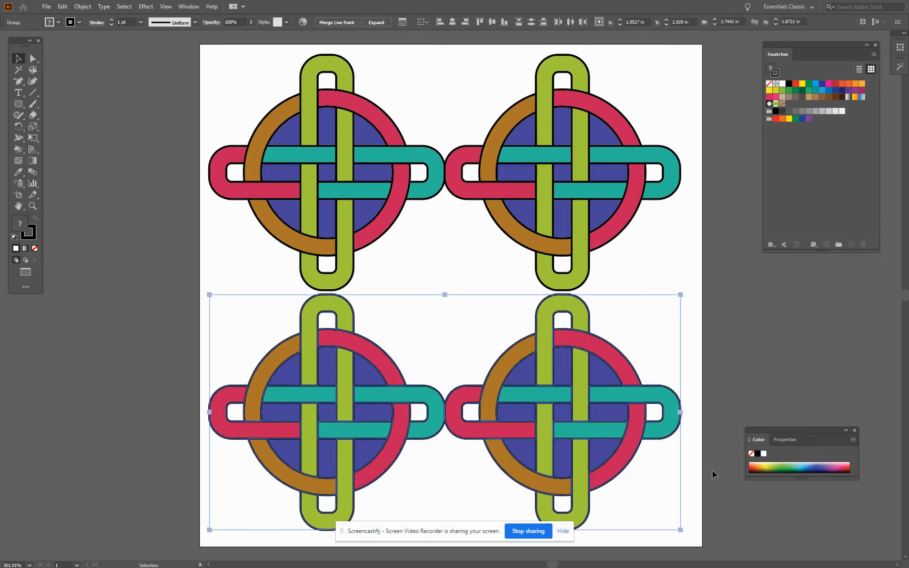
left_click(71, 80)
Recolor the upper-right knot on the color wheel, shifting brown to tan, teal to muted green, blue to purple, and lime to green
left_click_drag(491, 67, 647, 271)
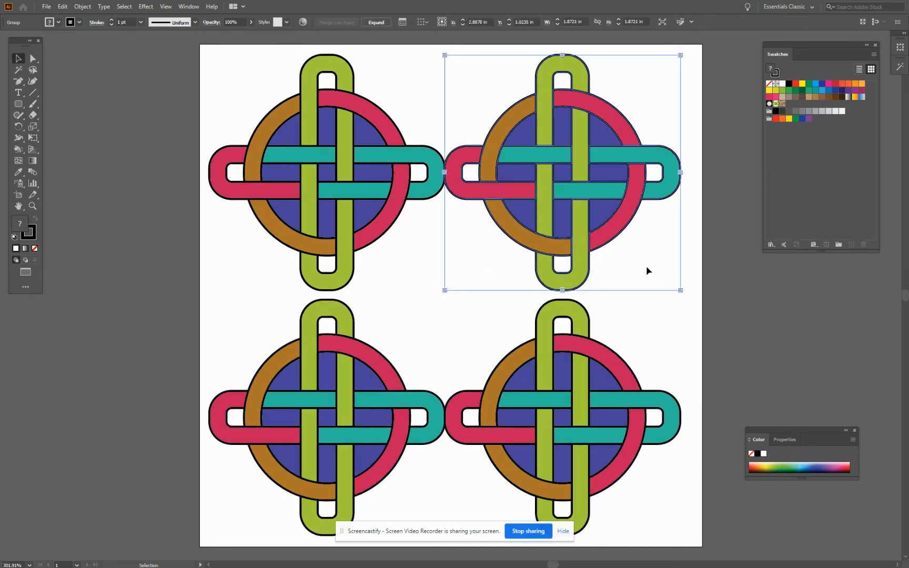
left_click(304, 23)
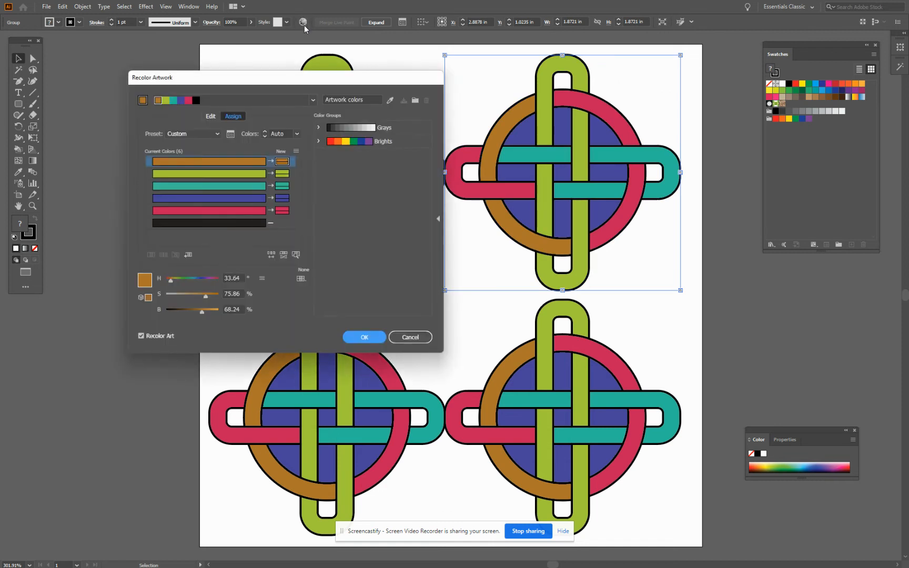
left_click(211, 116)
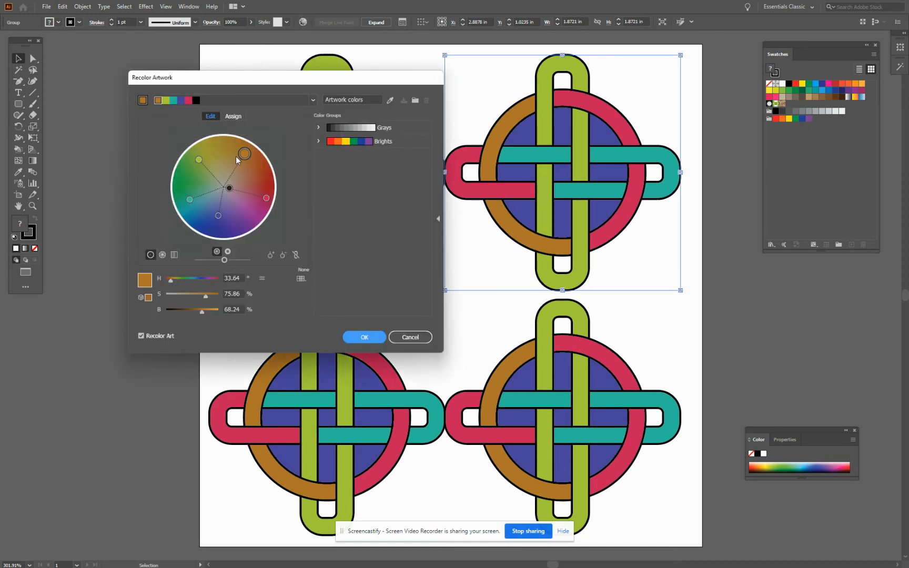
left_click_drag(244, 153, 228, 171)
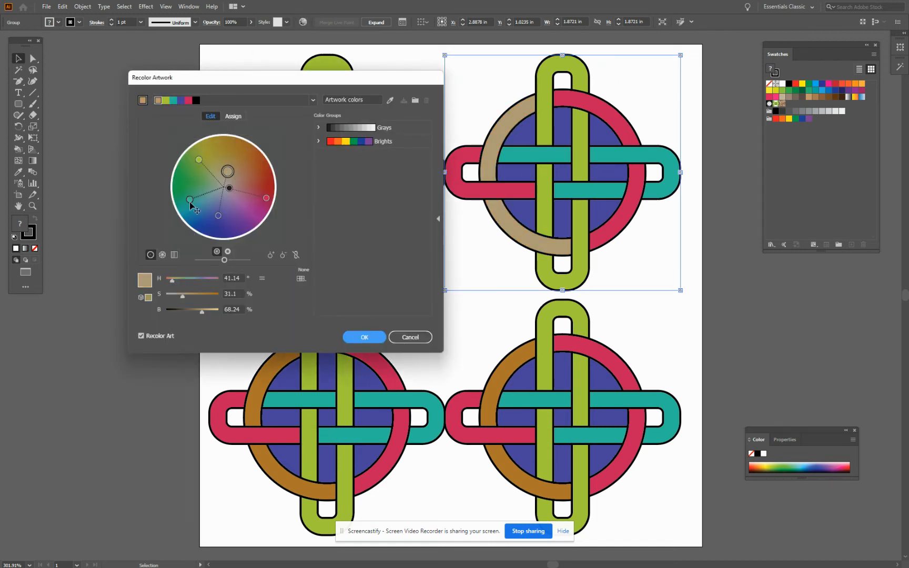
left_click_drag(191, 205, 243, 225)
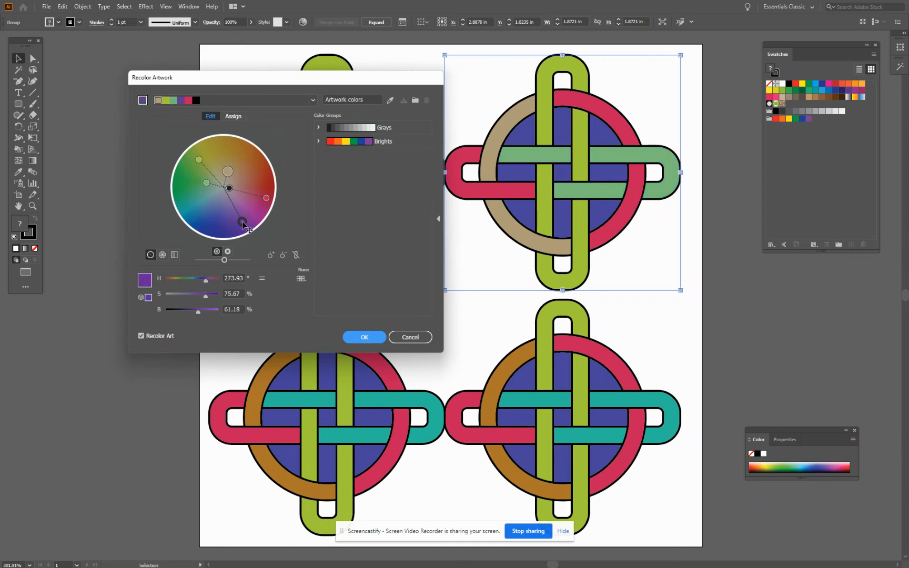
left_click_drag(199, 159, 190, 171)
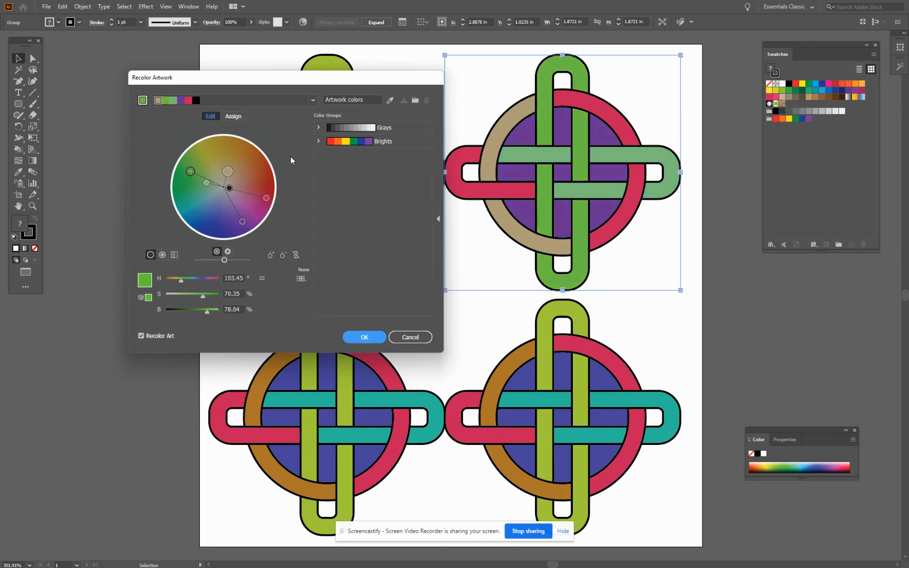
left_click(364, 337)
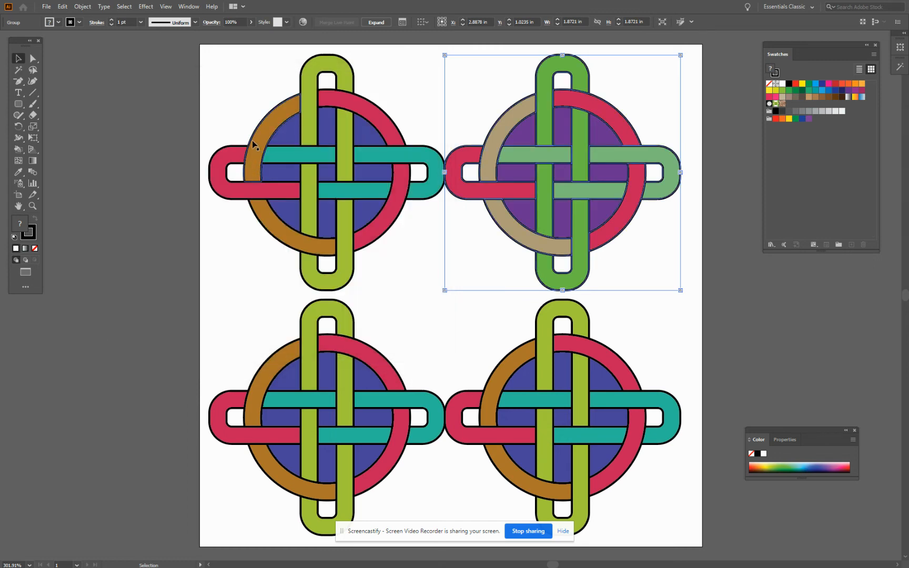
Apply the Right Complement harmony rule to the upper-right knot with Recolor Artwork
left_click(303, 22)
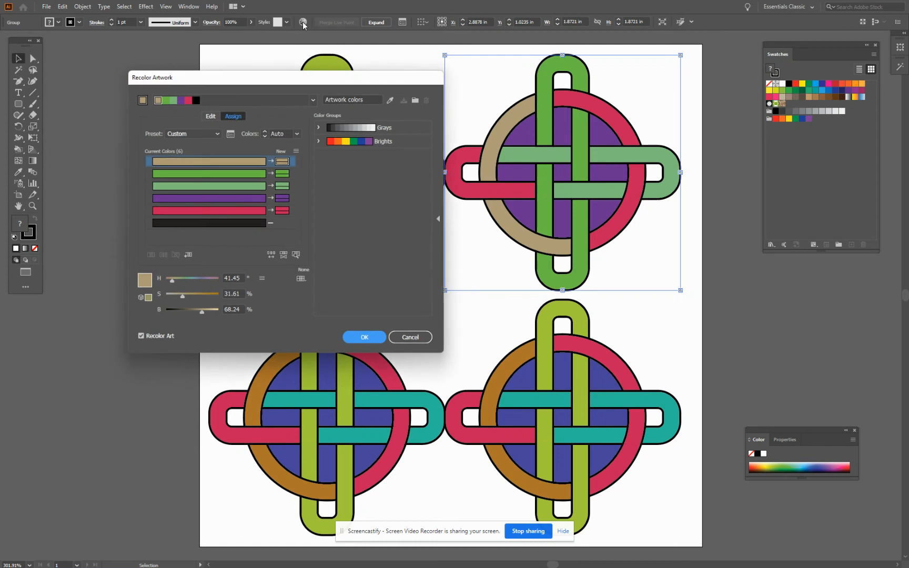
left_click(313, 100)
left_click(270, 173)
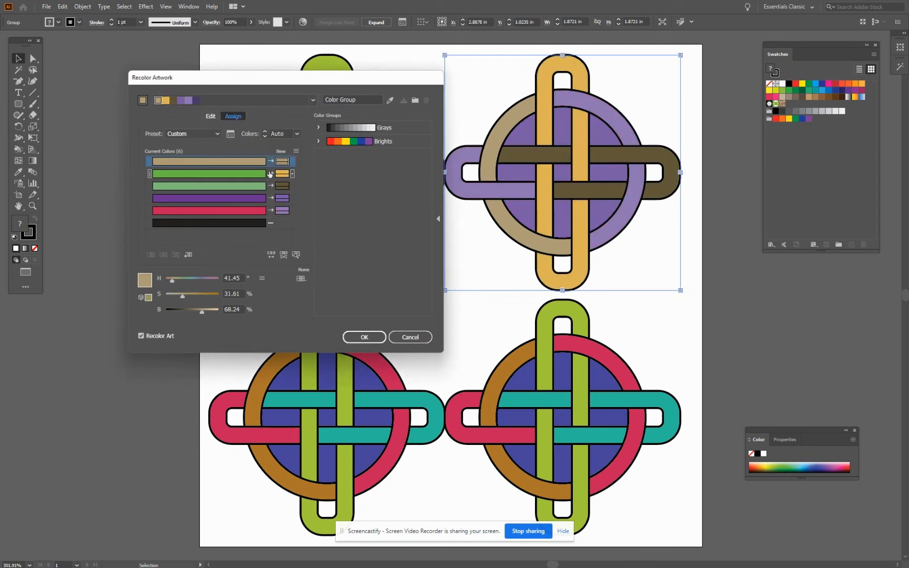
left_click(363, 337)
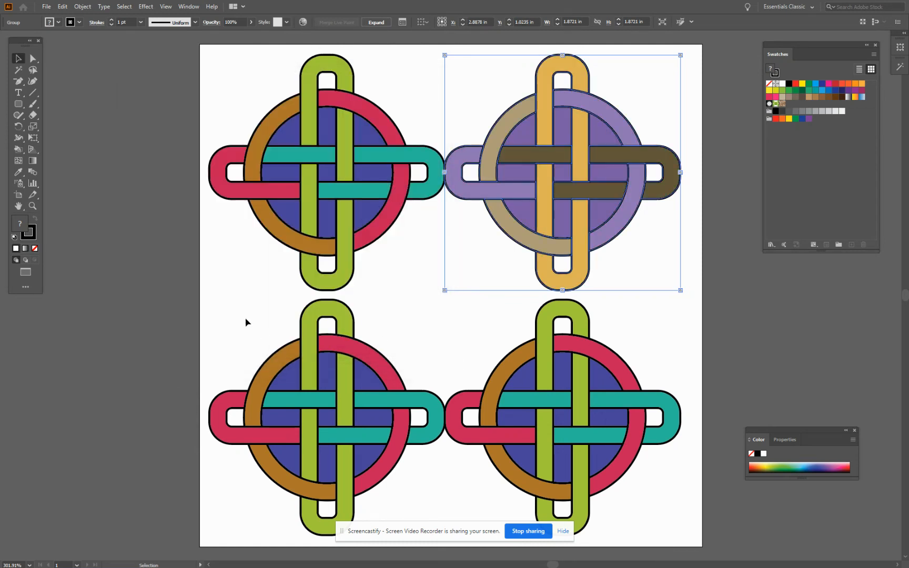
Try to recolor the lower-left knot with a harmony rule from the end of the list
left_click_drag(364, 447, 434, 508)
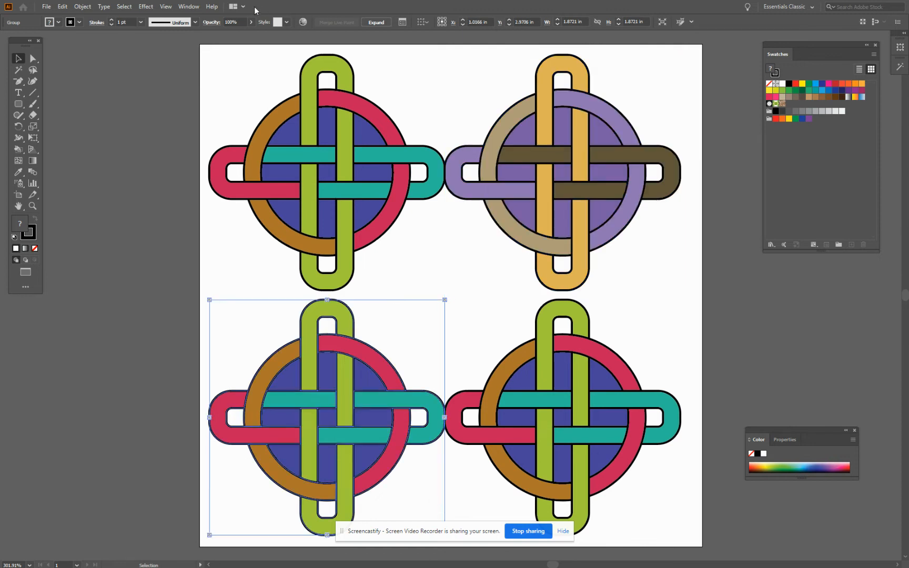
left_click(303, 22)
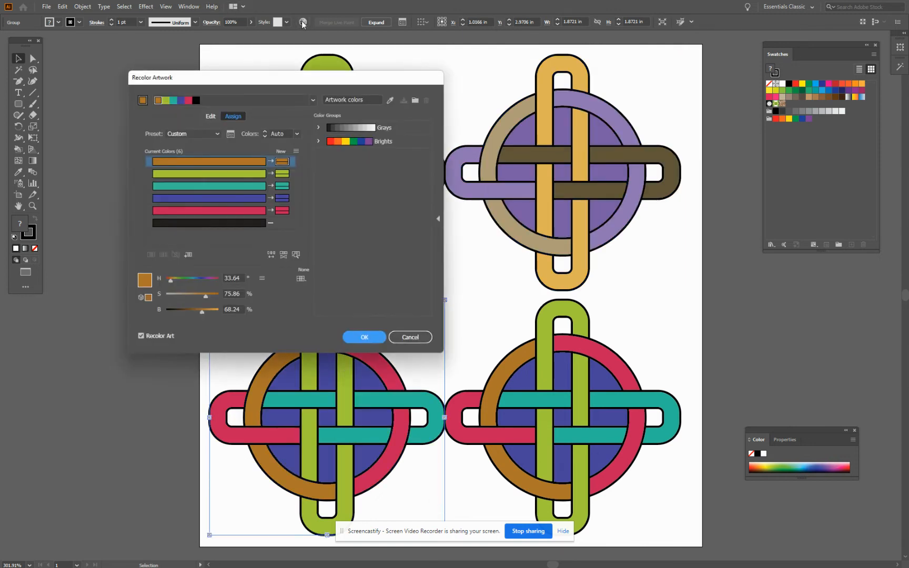
left_click(313, 100)
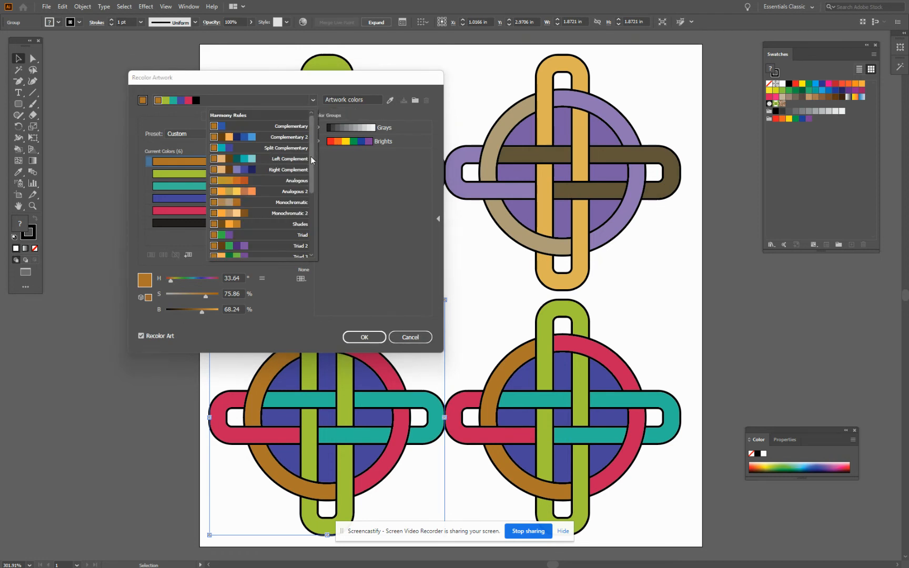
left_click_drag(311, 156, 321, 241)
left_click(262, 253)
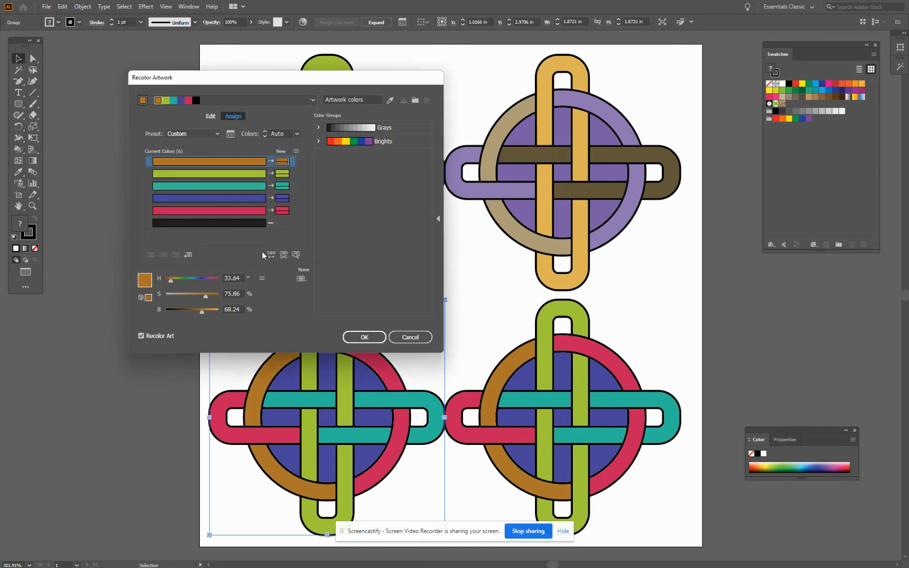
left_click(368, 338)
left_click_drag(594, 439, 673, 497)
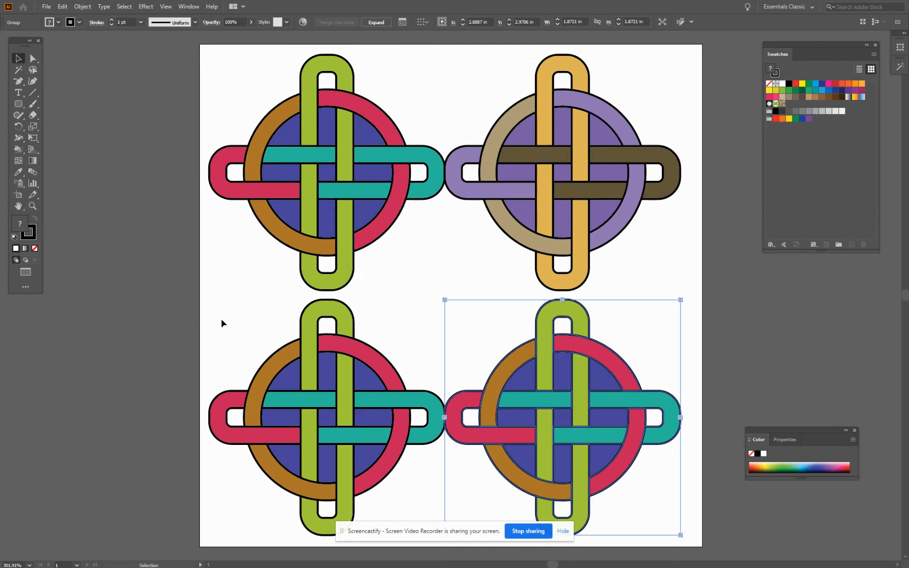
Recolor the lower-left knot with the Left Complement harmony rule
left_click_drag(222, 319, 409, 496)
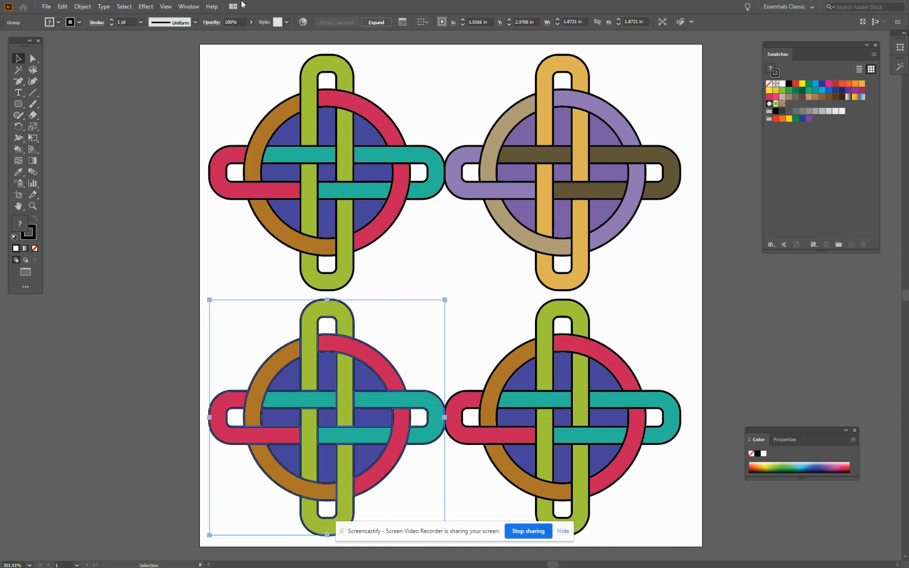
left_click(304, 22)
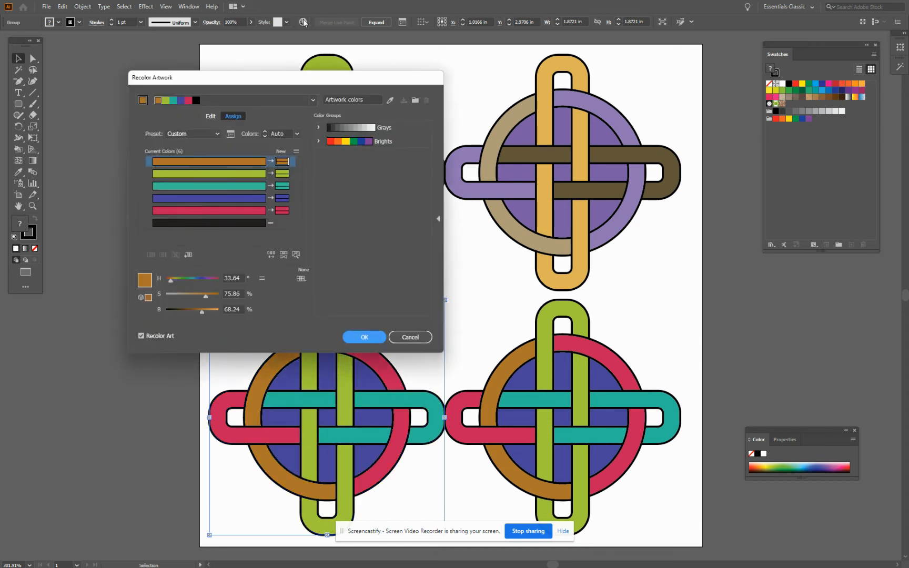
left_click(312, 100)
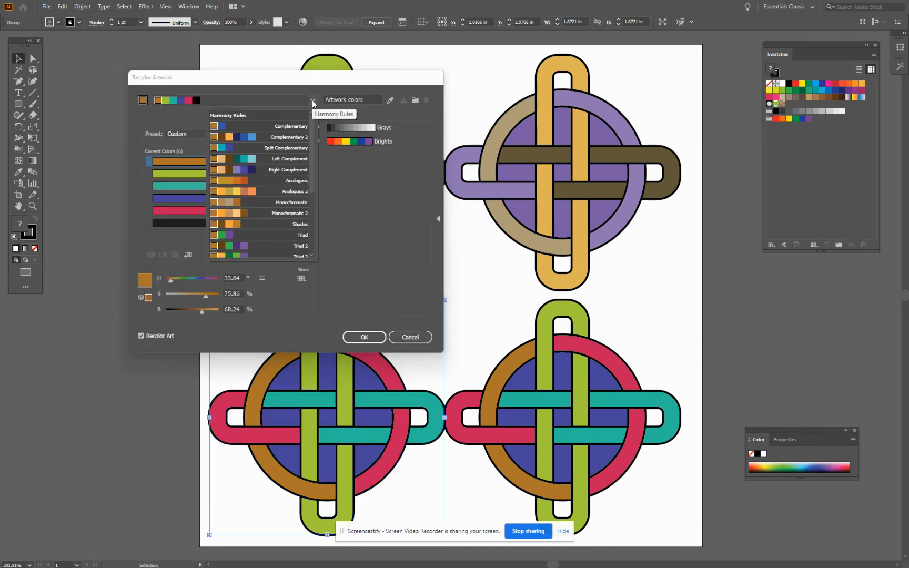
left_click(267, 161)
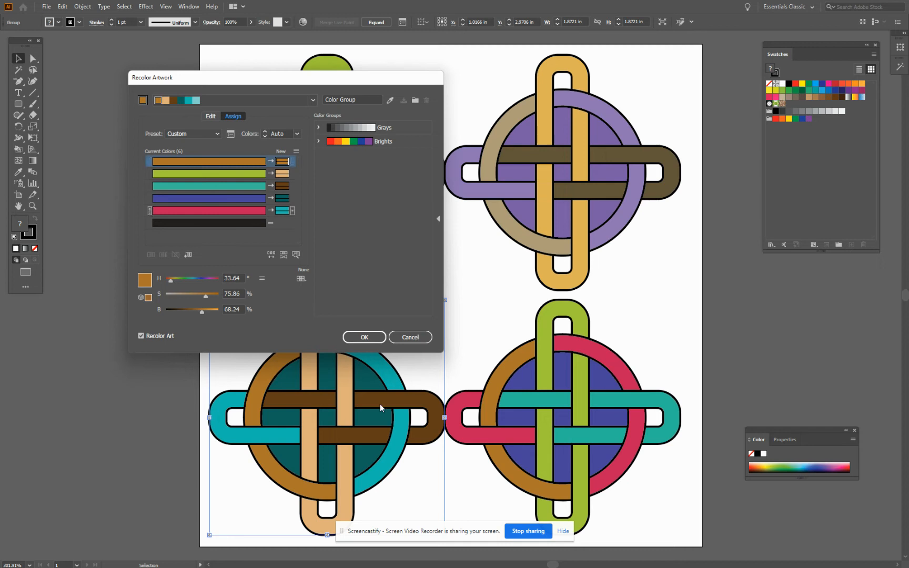
left_click(386, 341)
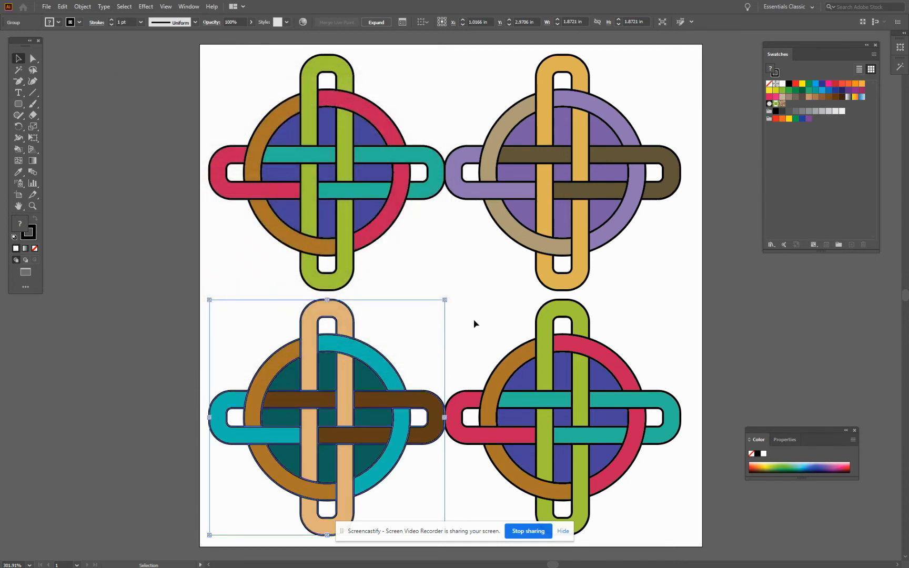
Recolor the lower-right knot with the Analogous 2 harmony rule in Recolor Artwork
left_click_drag(474, 322, 655, 506)
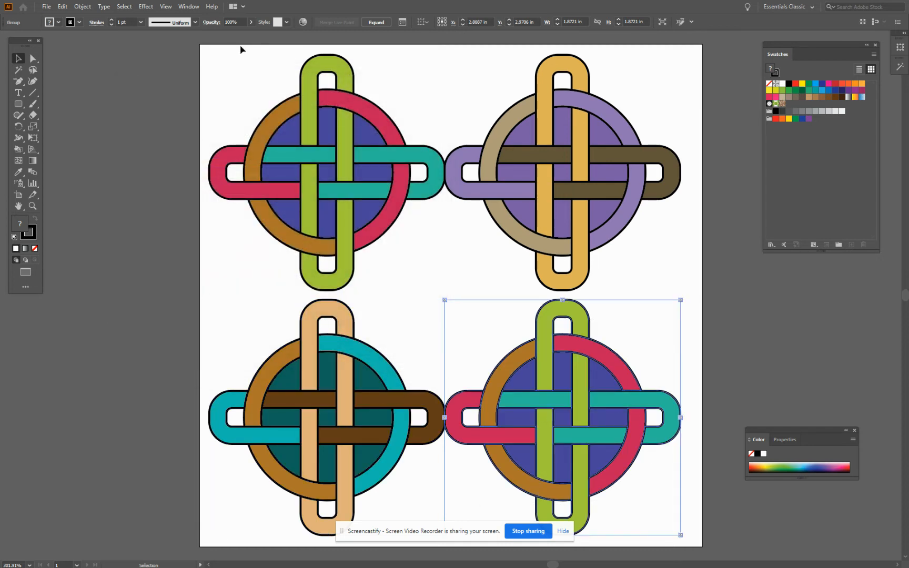
left_click(303, 23)
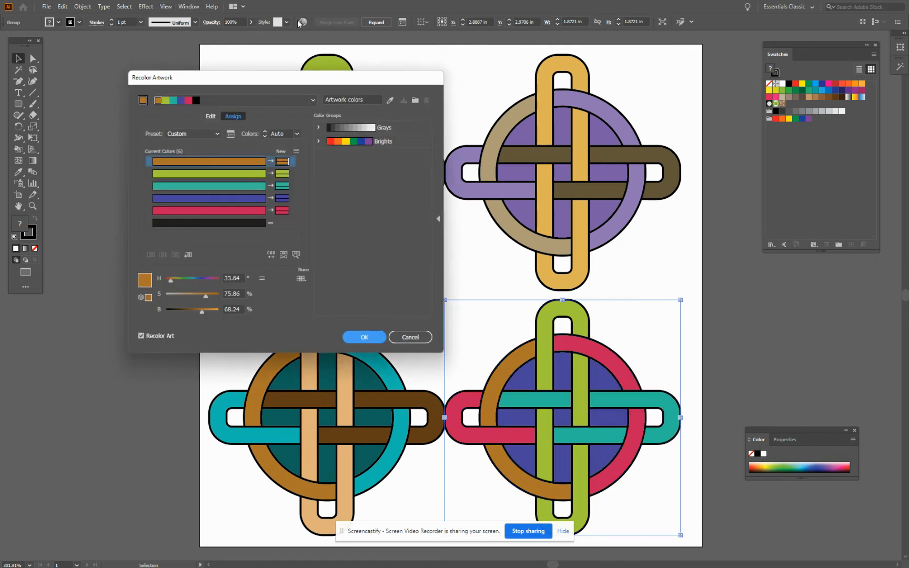
left_click(313, 100)
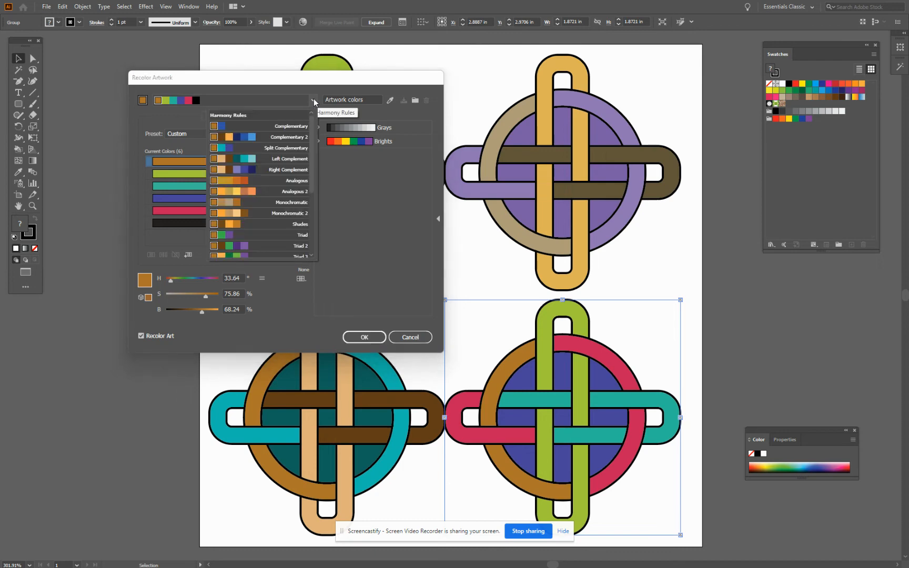
left_click(253, 191)
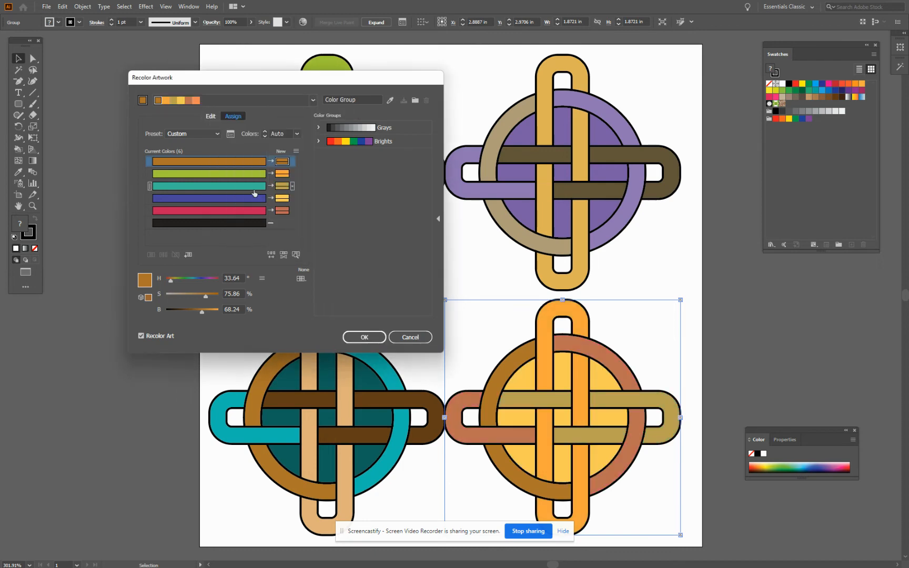
left_click(364, 337)
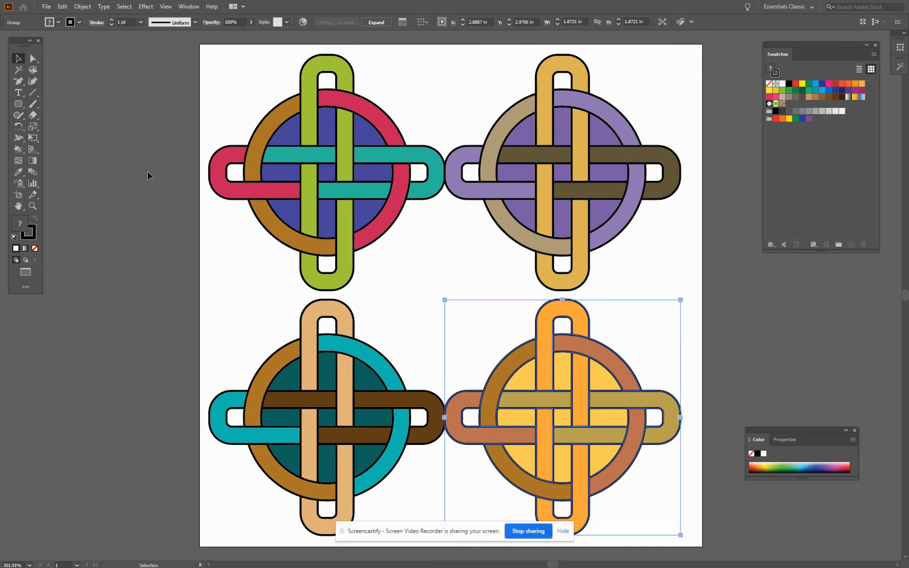
left_click(54, 56)
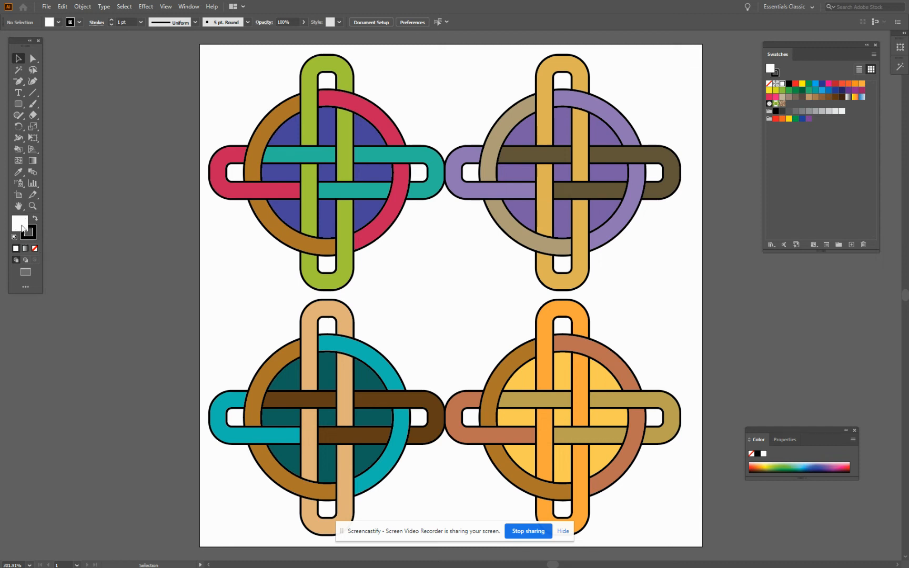
Draw a rectangle about 1.95 by 2 in over the artboard's upper-left quarter, with a light blue fill and no stroke
left_click(19, 104)
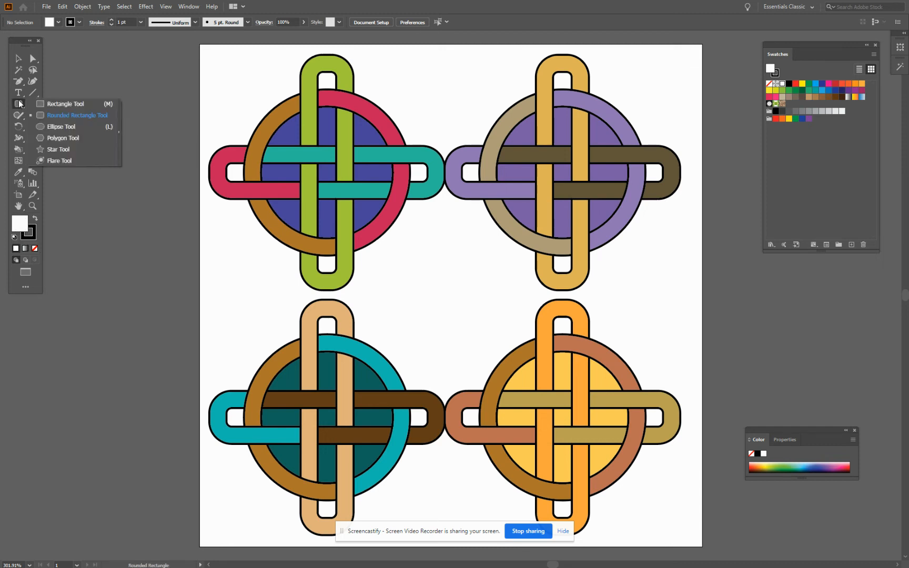
left_click(49, 103)
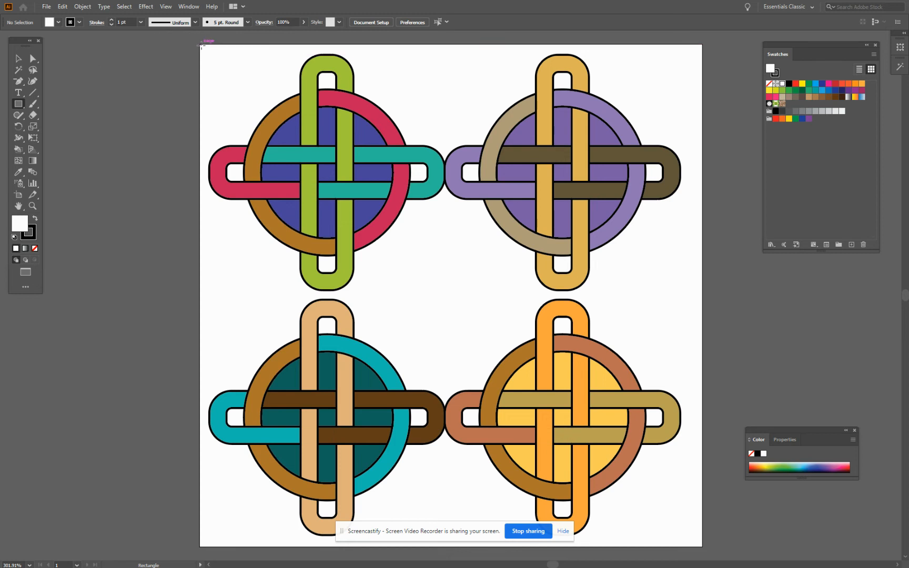
left_click_drag(199, 44, 444, 295)
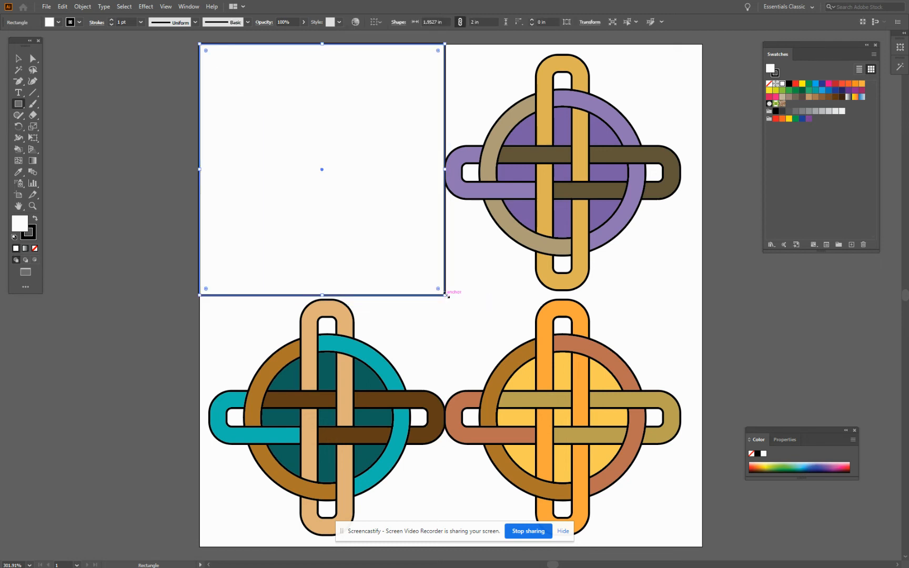
left_click(822, 90)
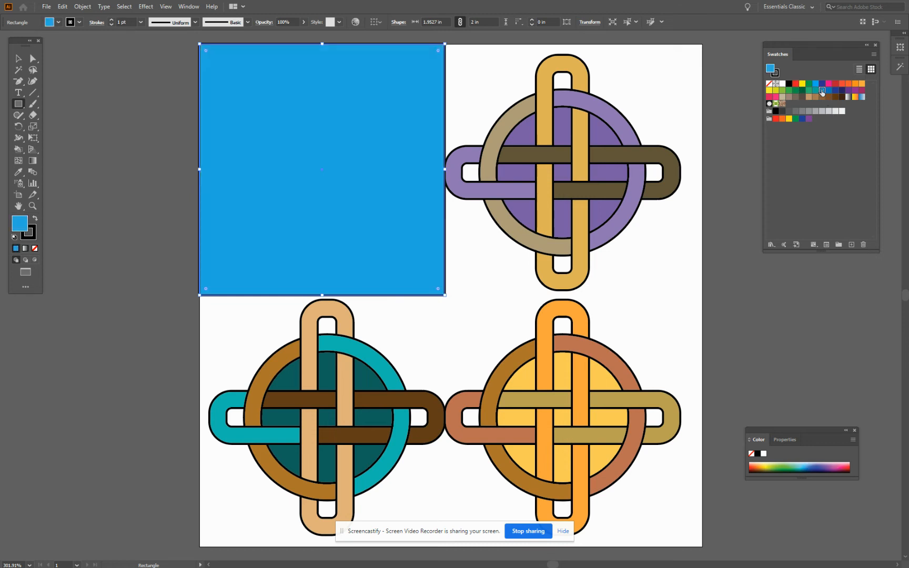
left_click(29, 235)
left_click(34, 249)
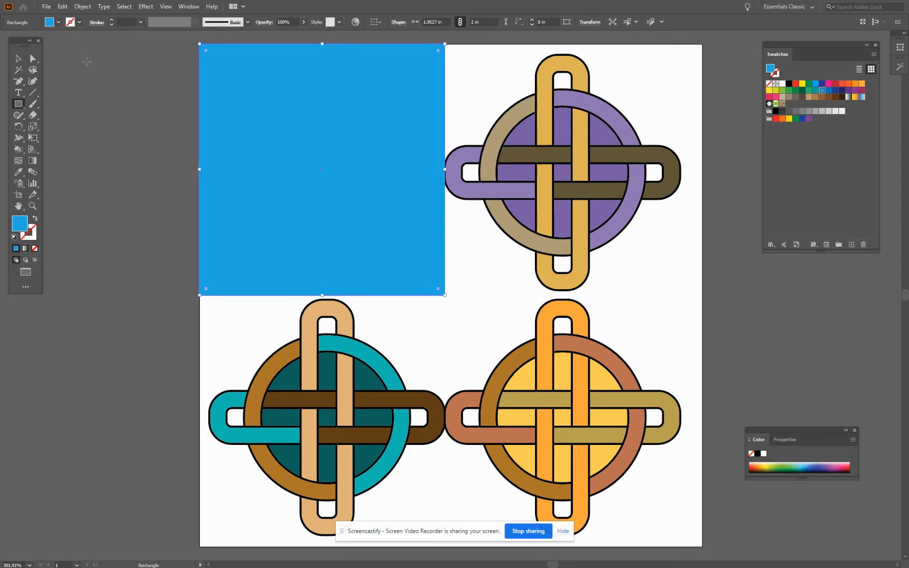
left_click(18, 59)
left_click(76, 72)
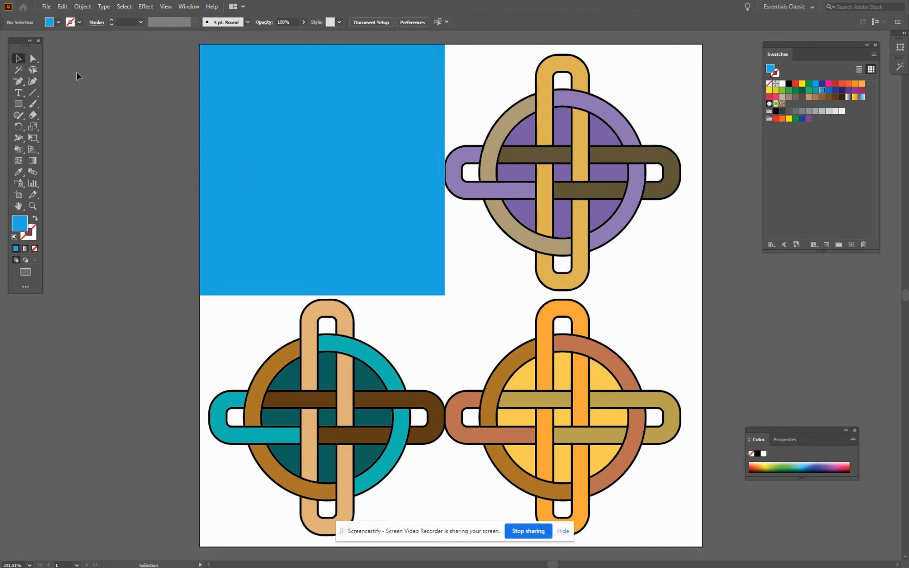
Duplicate the blue rectangle beside the original over the upper-right knot and fill the copy with green
left_click(263, 100)
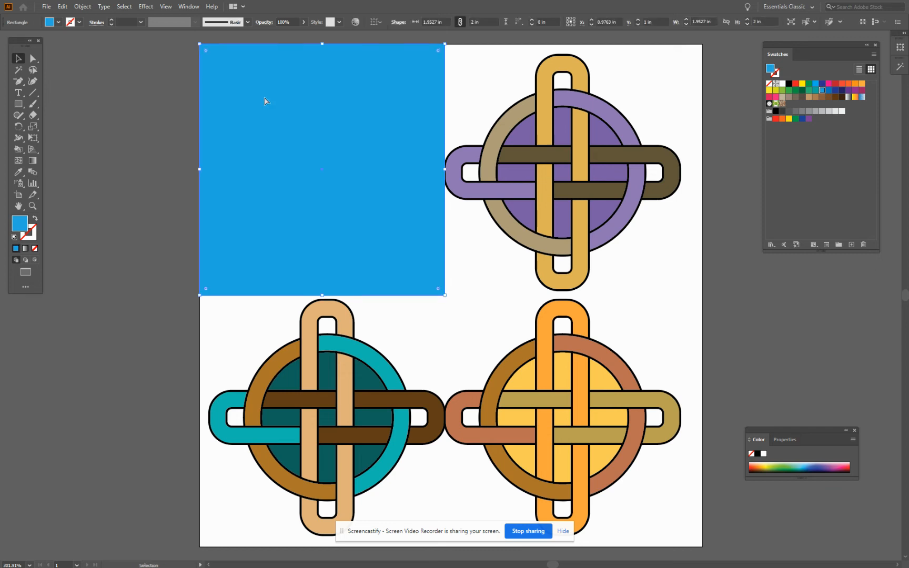
key("ctrl+c")
key("ctrl+v")
left_click_drag(482, 236, 594, 116)
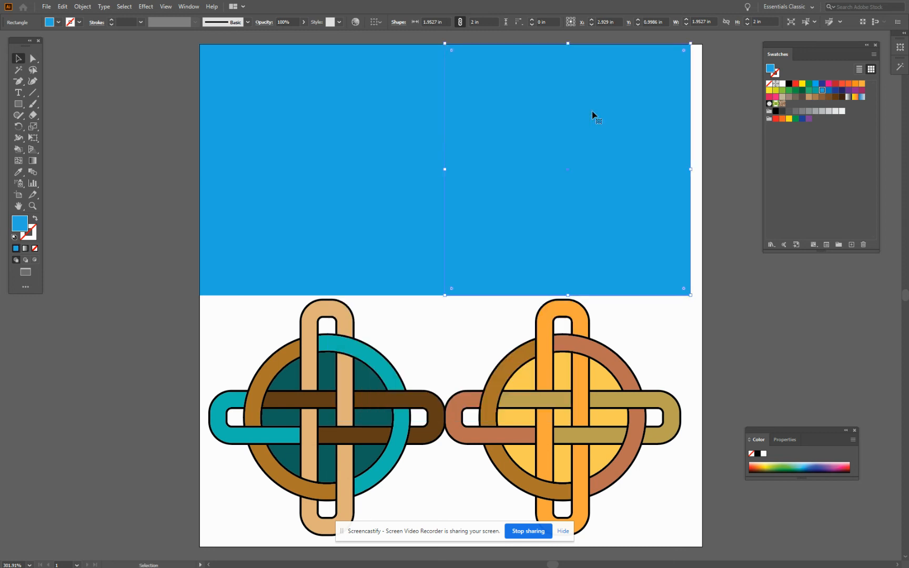
left_click(809, 84)
Duplicate the blue and green rectangles together and place the copies directly below, covering the lower half of the artboard
key("a")
left_click(336, 122, "shift")
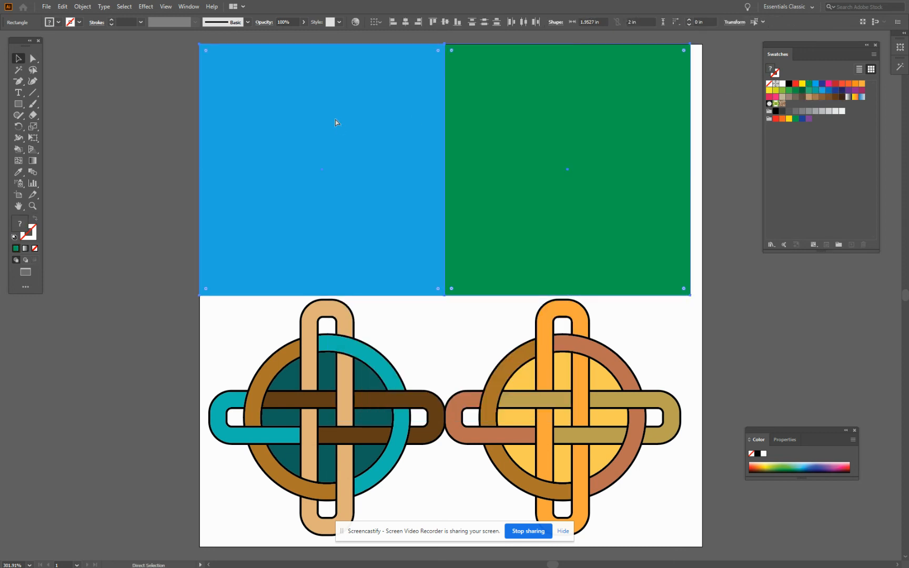
key("ctrl+c")
key("ctrl+v")
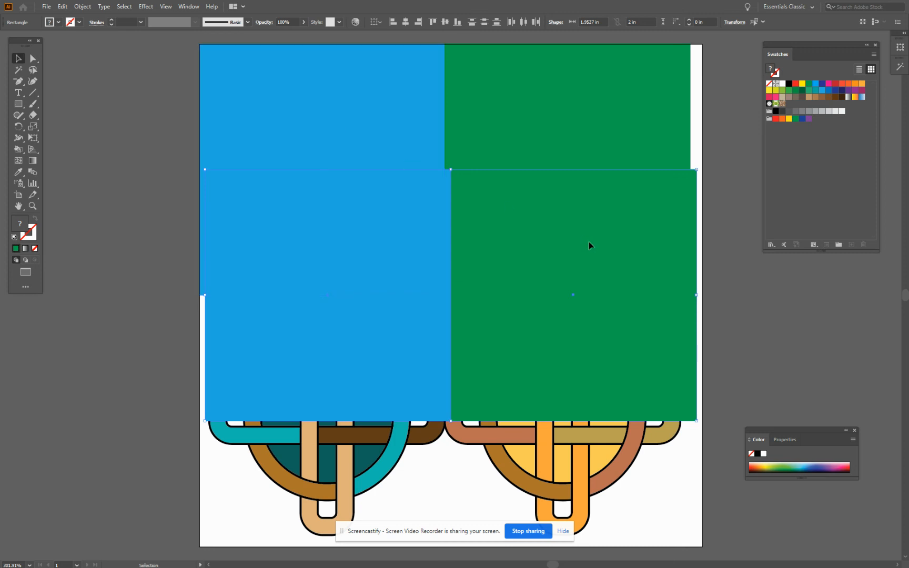
left_click_drag(589, 243, 584, 369)
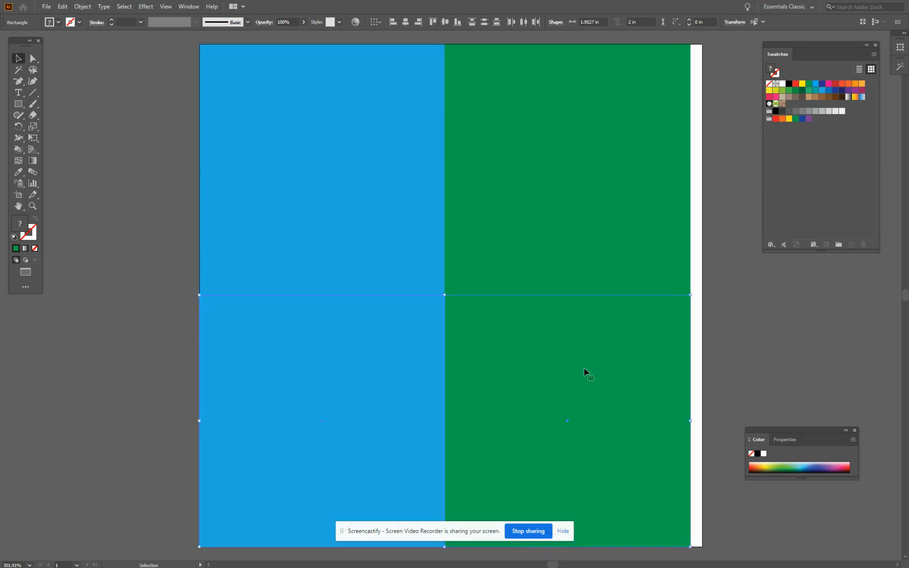
left_click(114, 259)
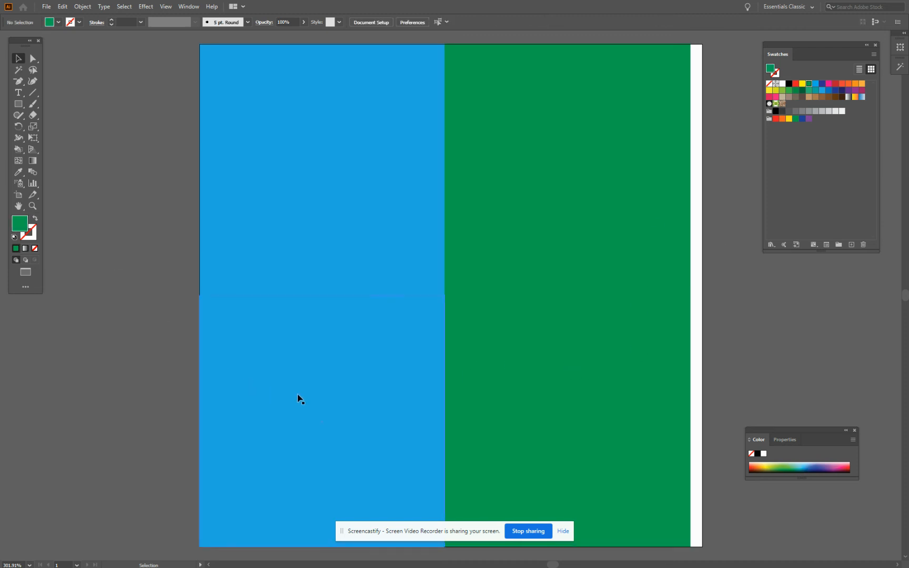
Fill the lower-left rectangle with dark blue and the lower-right rectangle with magenta-purple
left_click(298, 398)
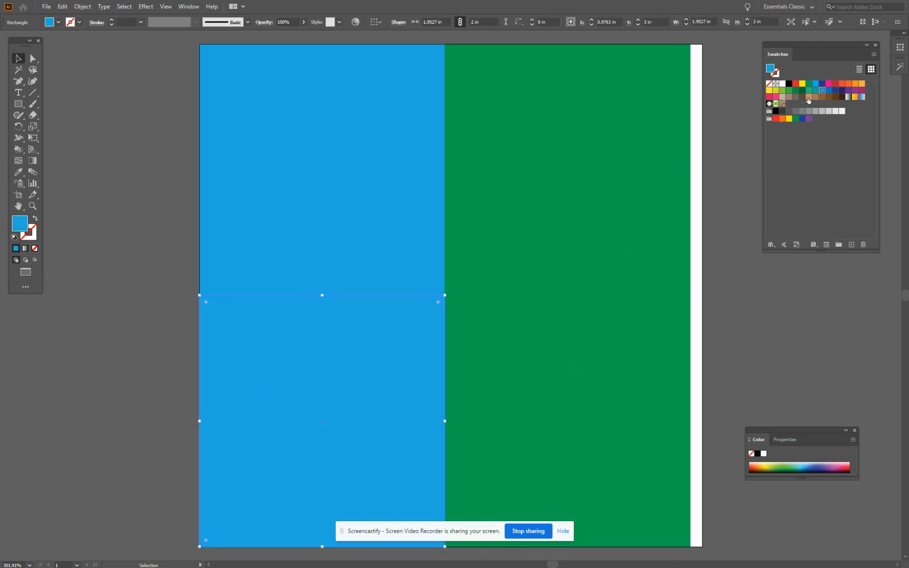
left_click(836, 90)
left_click(579, 420)
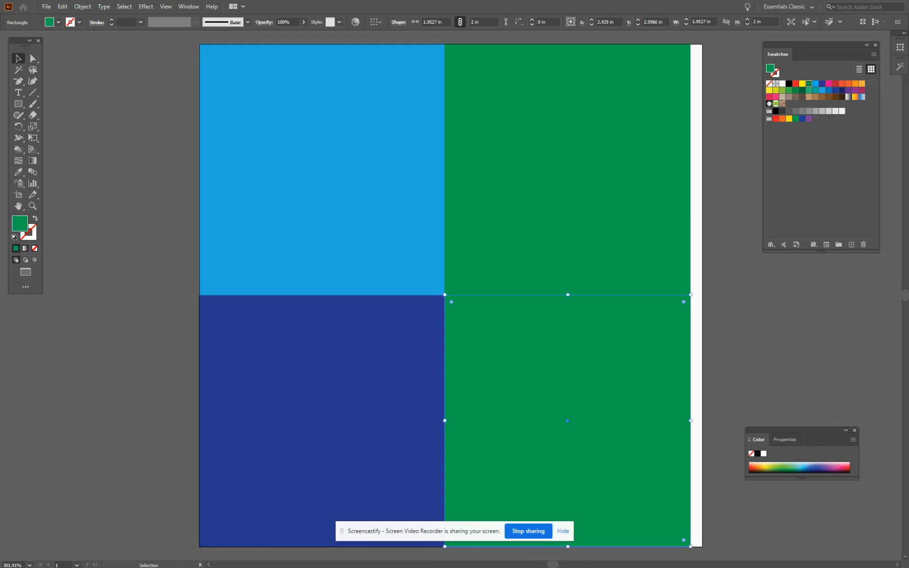
left_click(862, 96)
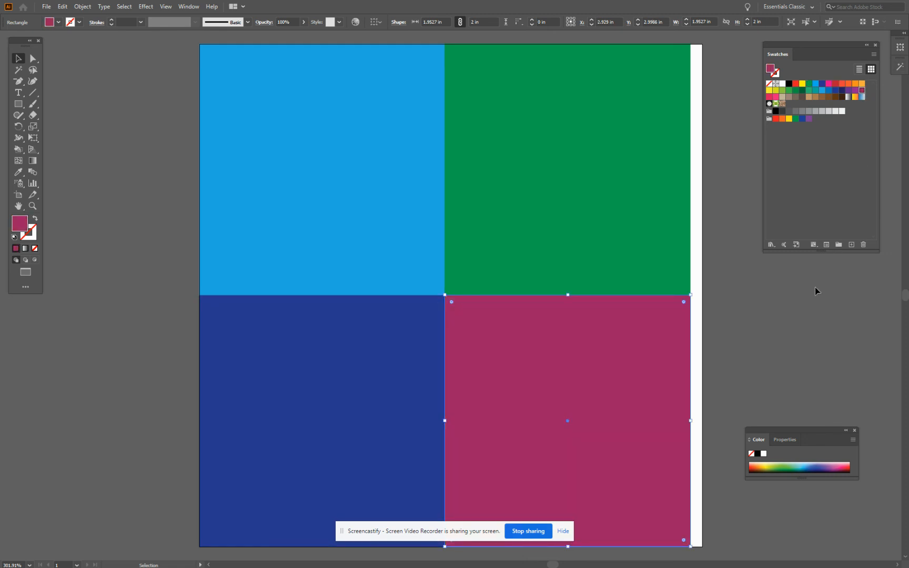
scroll(315, 258, "down", 2)
scroll(320, 256, "up", 2)
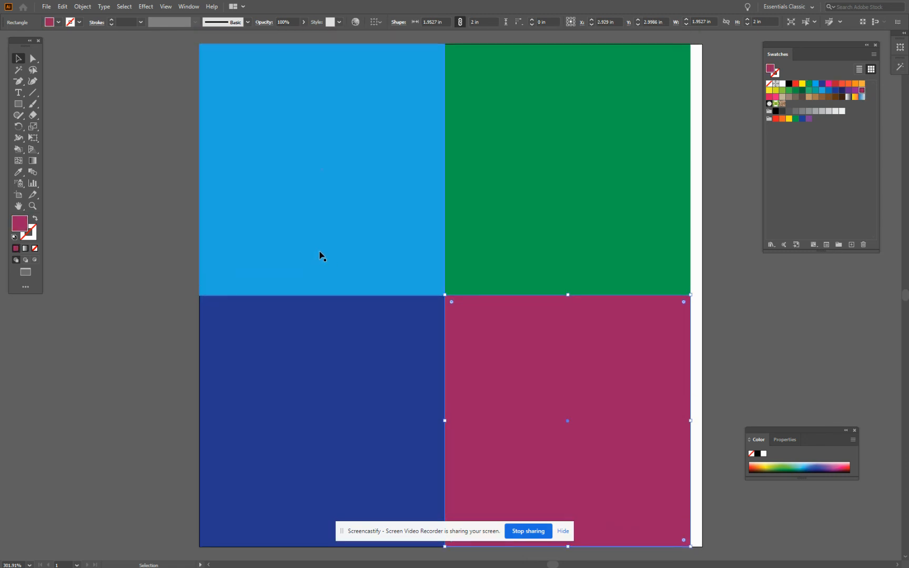
Stretch all four rectangles together to the artboard's right edge, making each 2 in wide
left_click(329, 187)
left_click(497, 153, "shift")
left_click(282, 345, "shift")
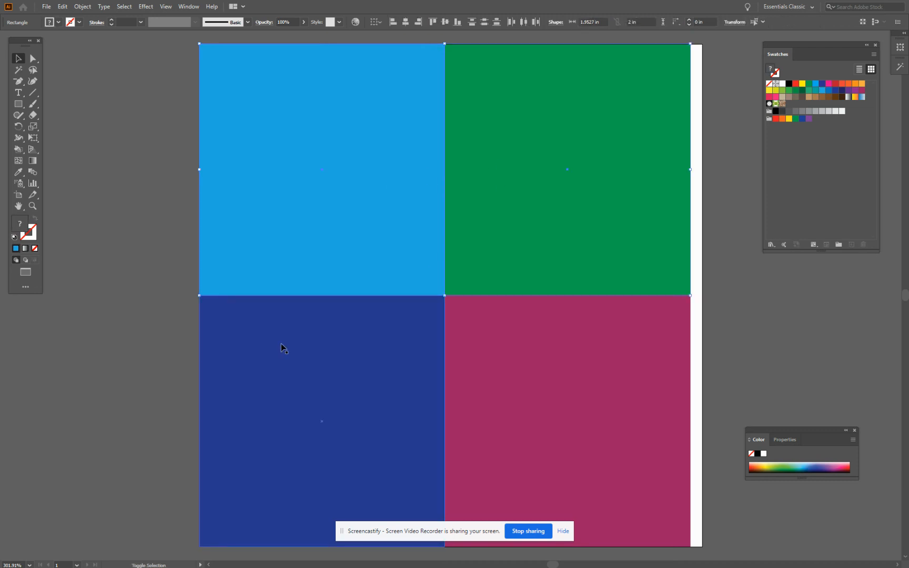
left_click(488, 363, "shift")
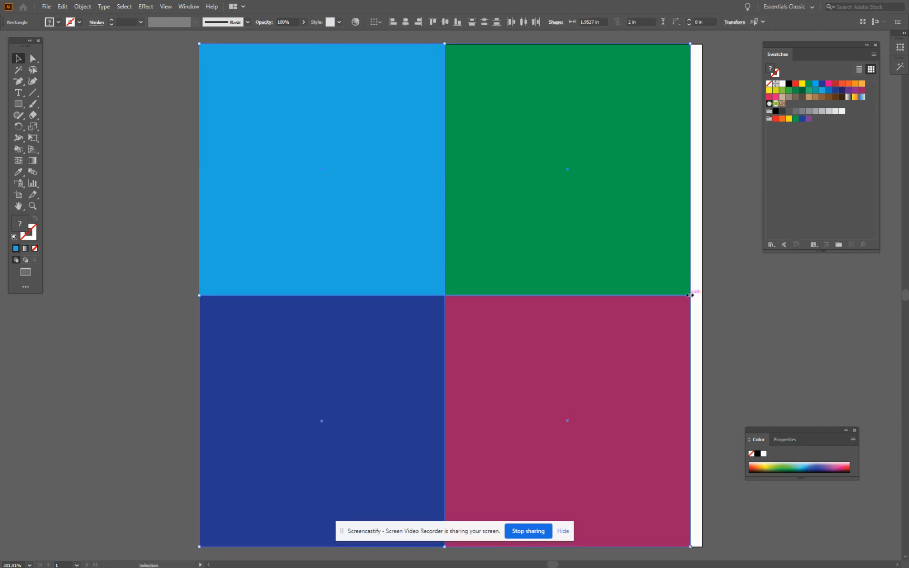
left_click_drag(690, 295, 702, 296)
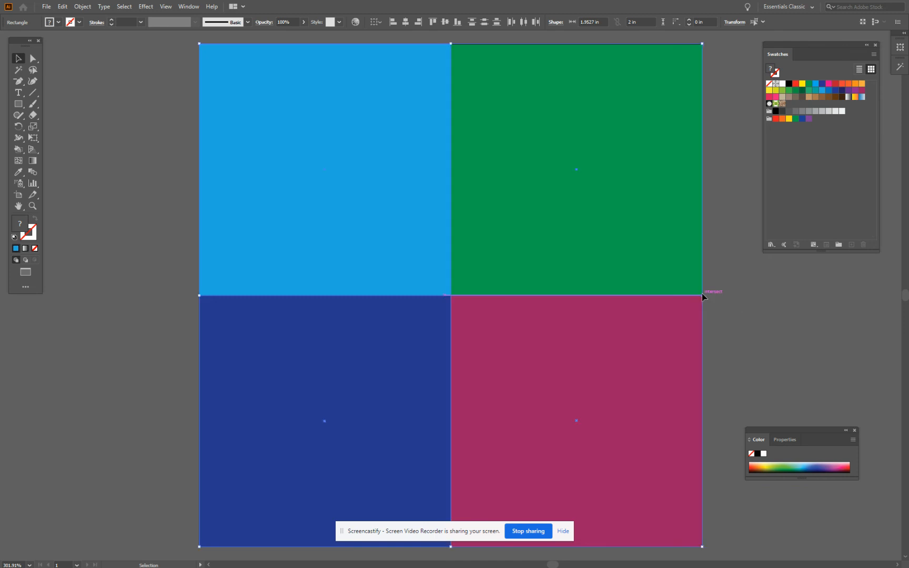
Send the four colored rectangles to the back, behind the knots
left_click(83, 7)
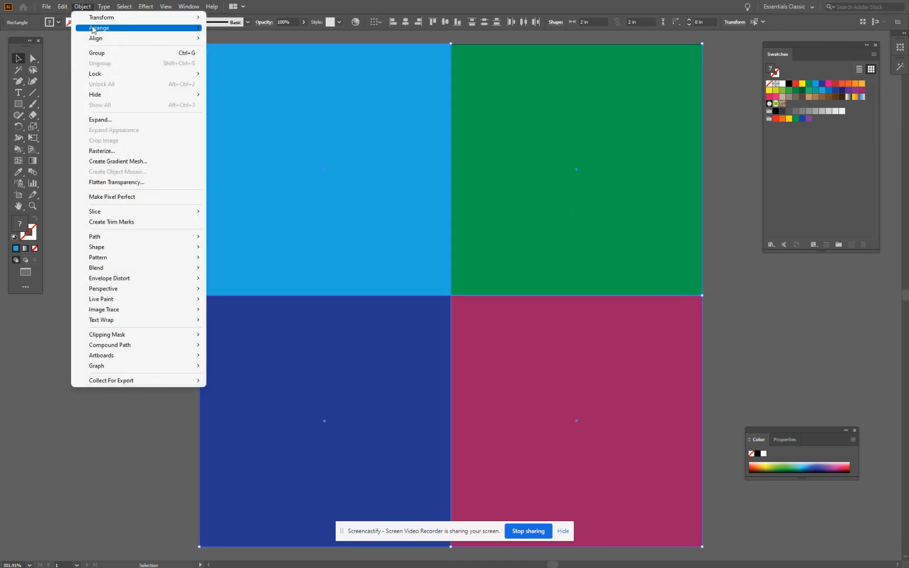
mouse_move(93, 29)
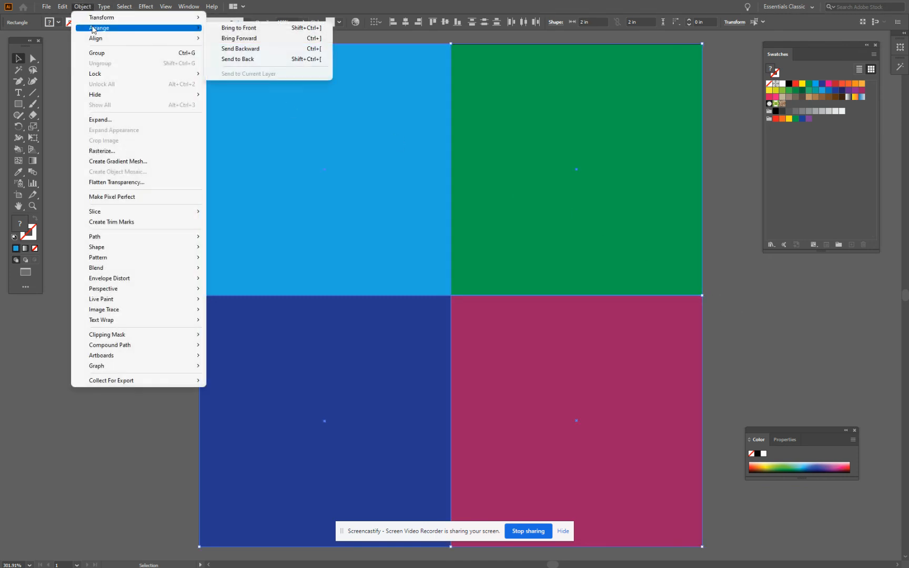
left_click(242, 59)
left_click(124, 127)
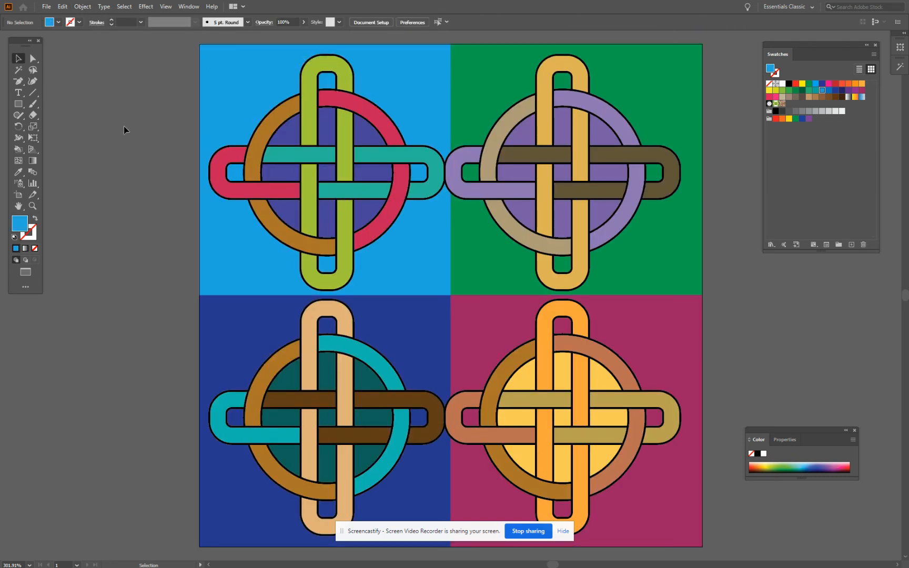
Nudge the two right-hand knots together to the right to center them over their background rectangles
scroll(124, 126, "down", 1)
scroll(125, 128, "up", 1)
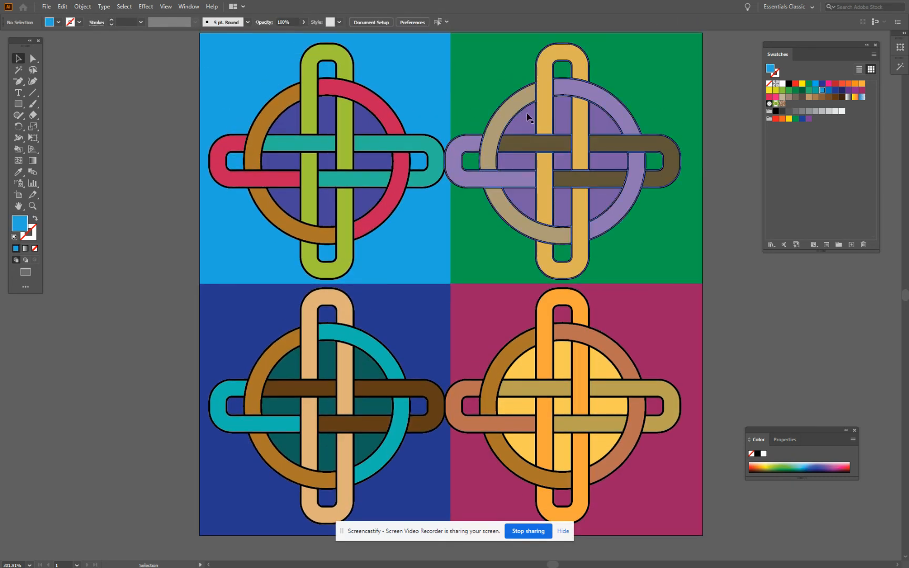
left_click(603, 238)
left_click(573, 387, "shift")
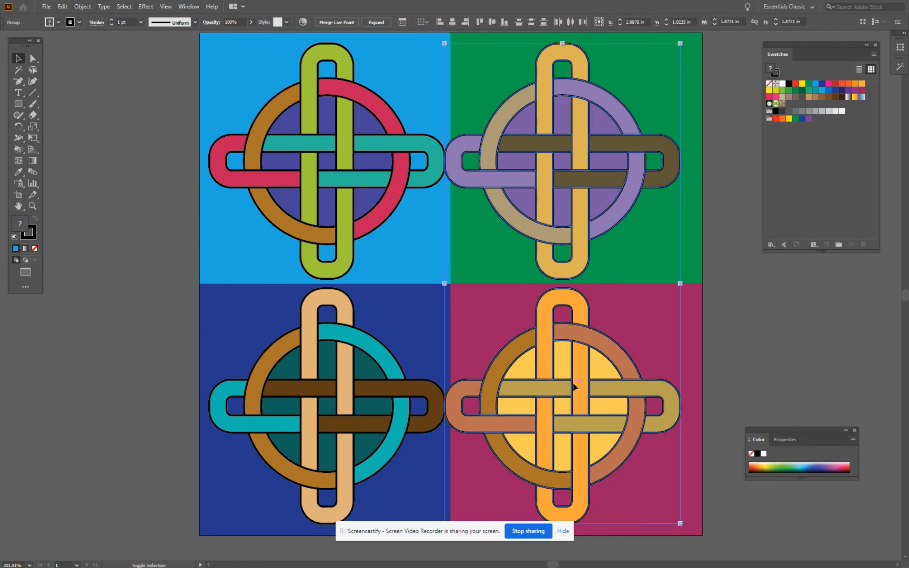
key("Right")
key("Right")
key("Right")
key("Right")
key("Right")
key("Right")
key("Right")
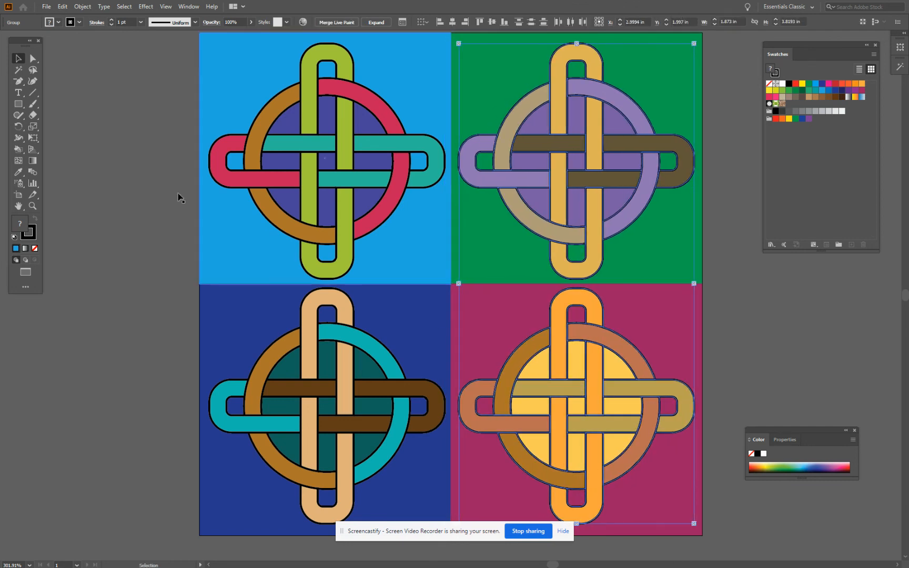
left_click(94, 129)
Change the outline color of the upper-left knot to yellow
scroll(94, 129, "down", 2)
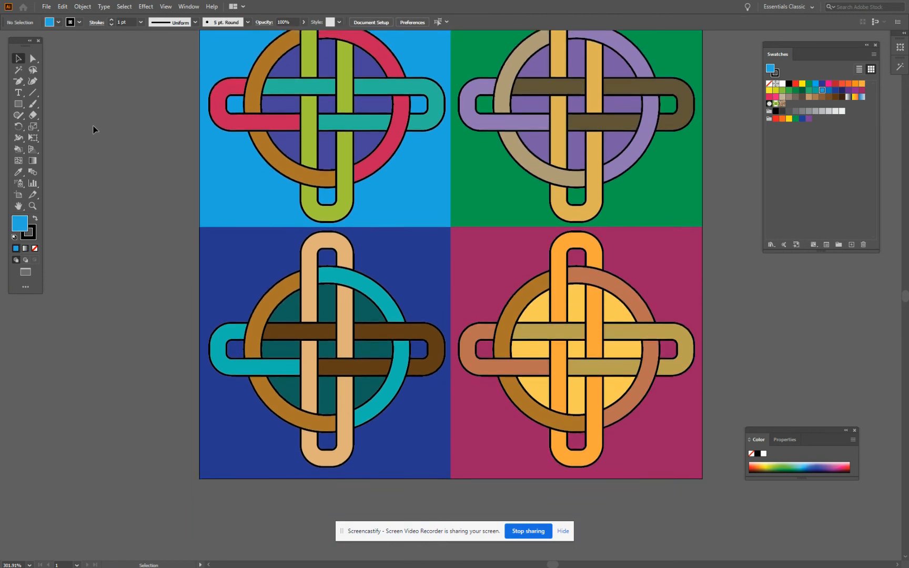
scroll(94, 129, "up", 3)
scroll(94, 129, "down", 1)
scroll(94, 129, "down", 2)
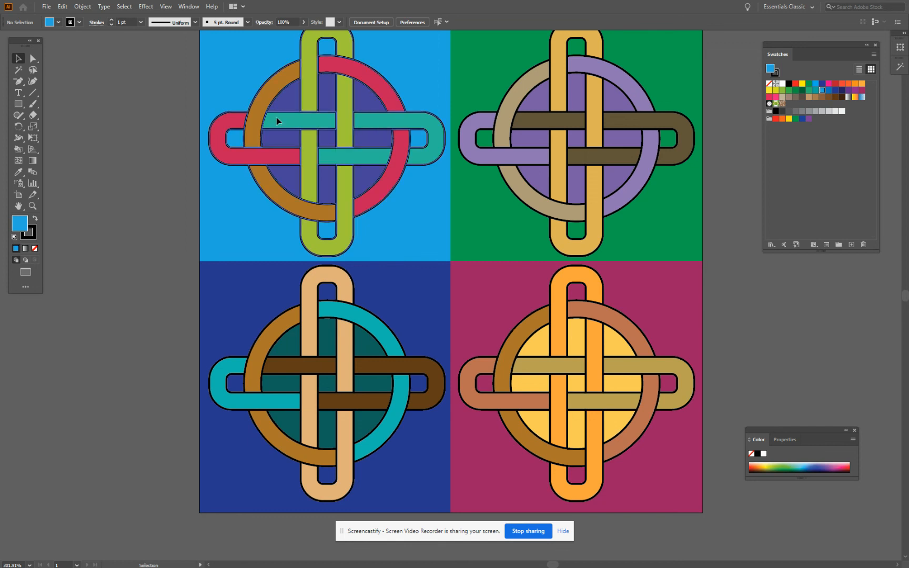
left_click(276, 117)
left_click(33, 235)
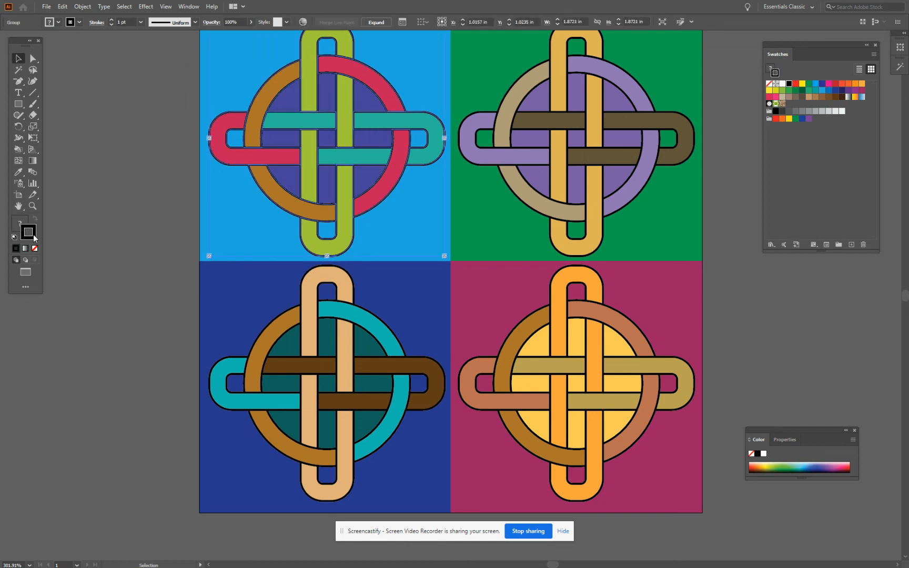
left_click(801, 84)
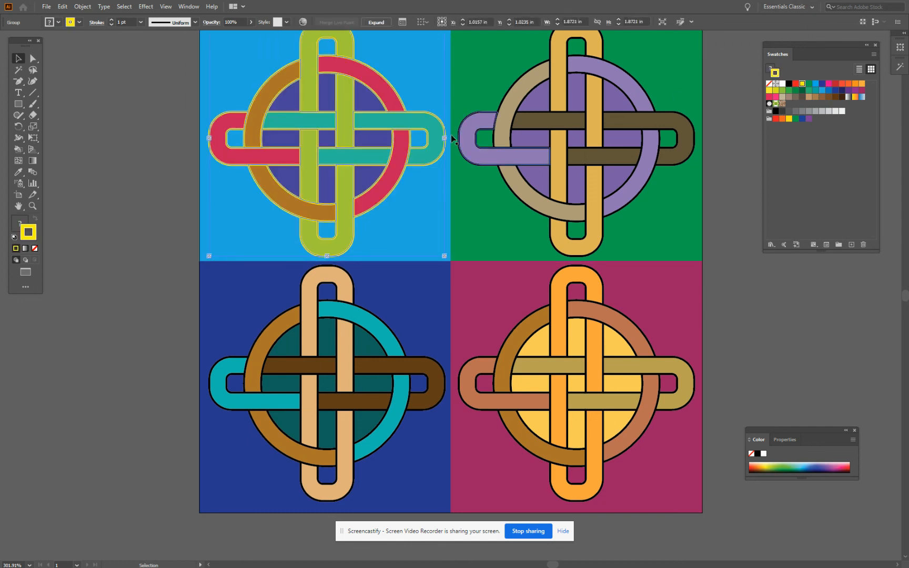
left_click(140, 72)
Change the outline color of the upper-right knot to brown and that of the lower-right knot to purple
left_click(643, 129)
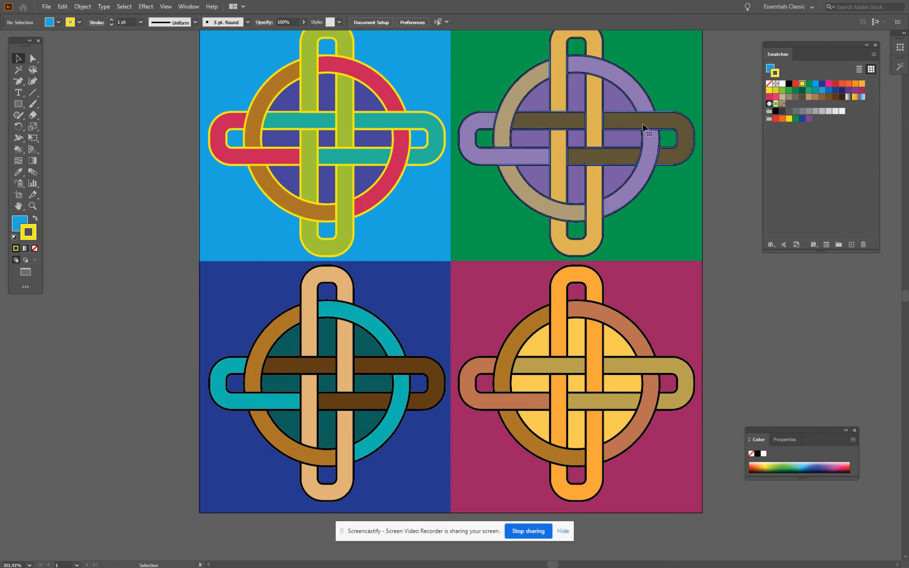
left_click(819, 98)
left_click(643, 352)
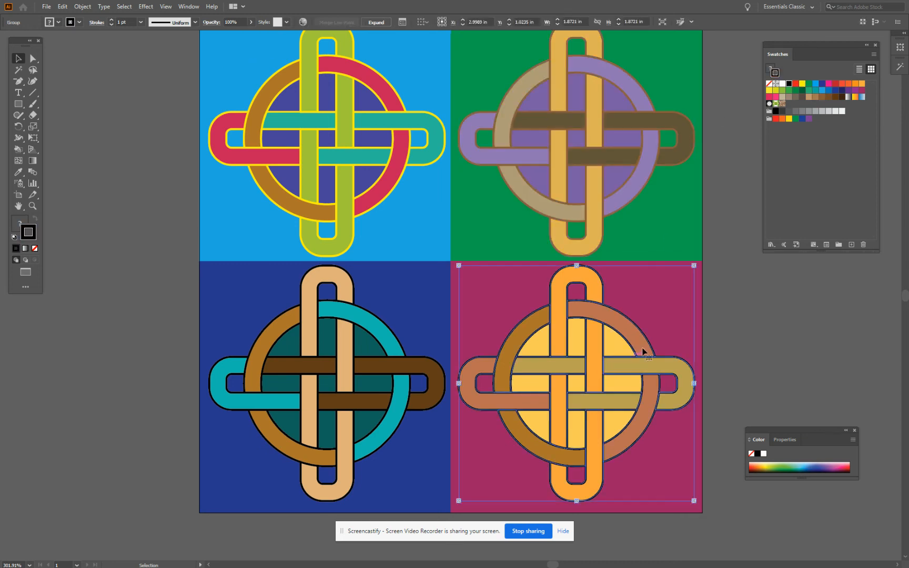
left_click(855, 91)
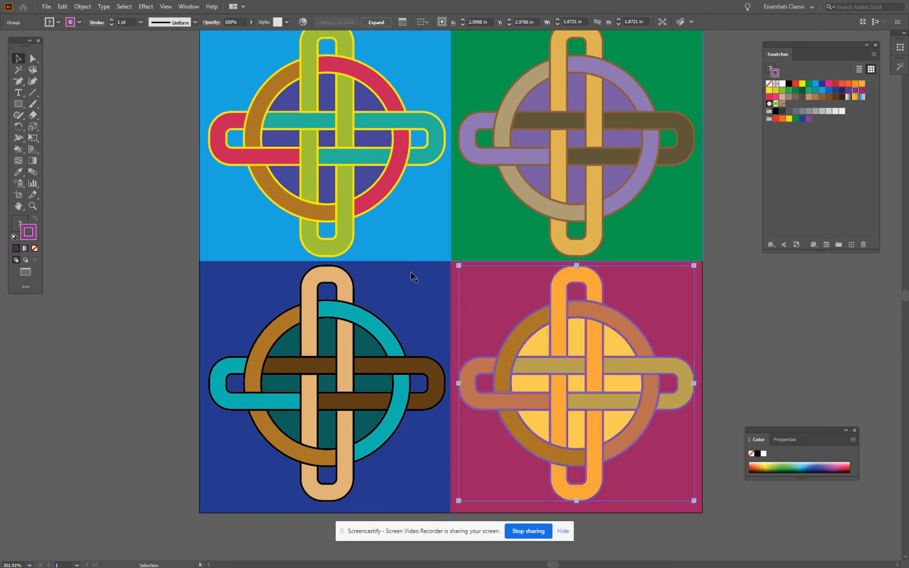
Change the outline color of the lower-left knot to green
left_click(345, 324)
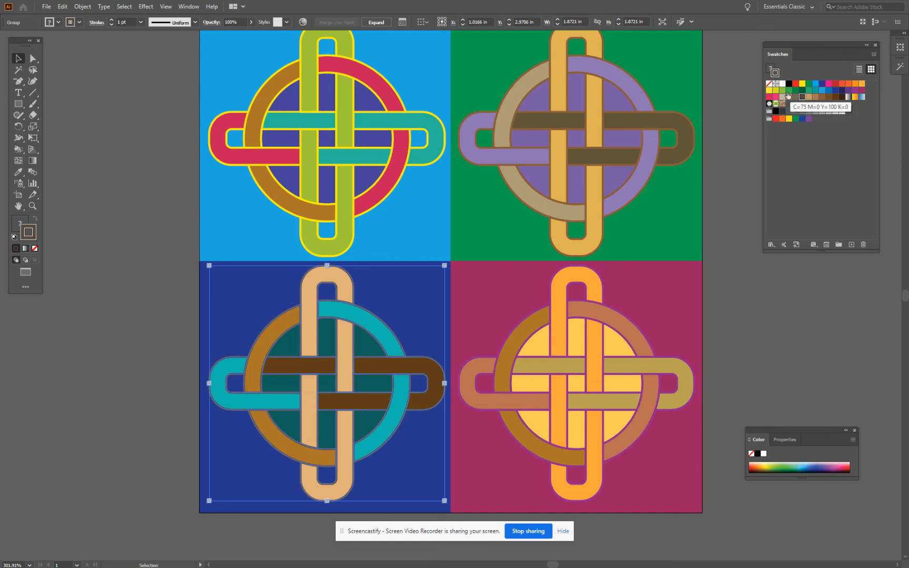
left_click(782, 90)
left_click(124, 148)
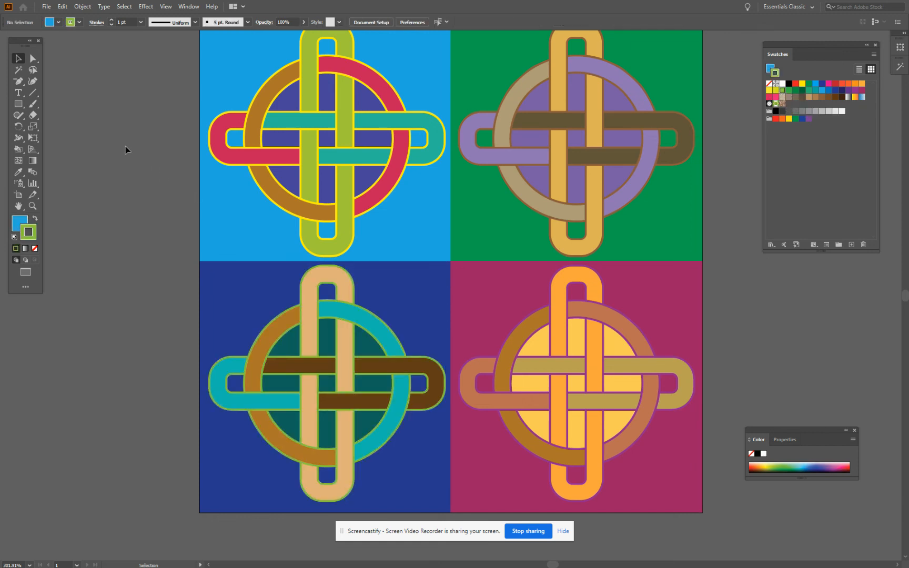
Fill the small center square of each knot with light orange using the Live Paint Bucket
left_click(327, 143)
left_click_drag(19, 161, 82, 160)
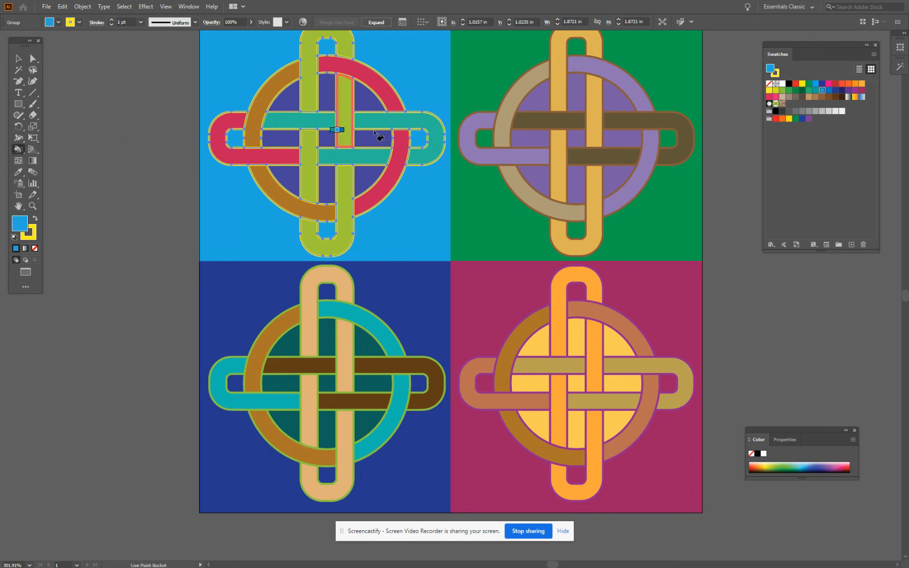
left_click(862, 85)
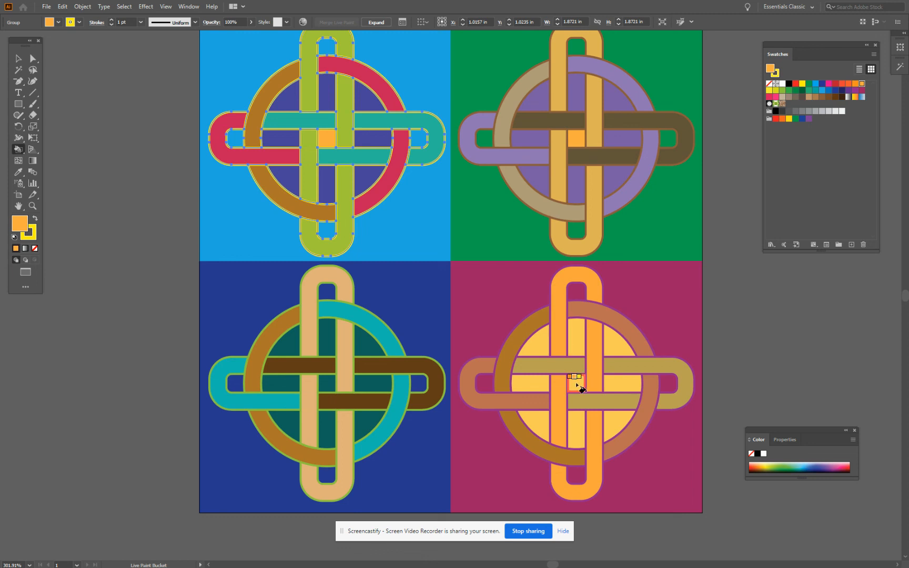
left_click(326, 382)
left_click(16, 60)
left_click(75, 83)
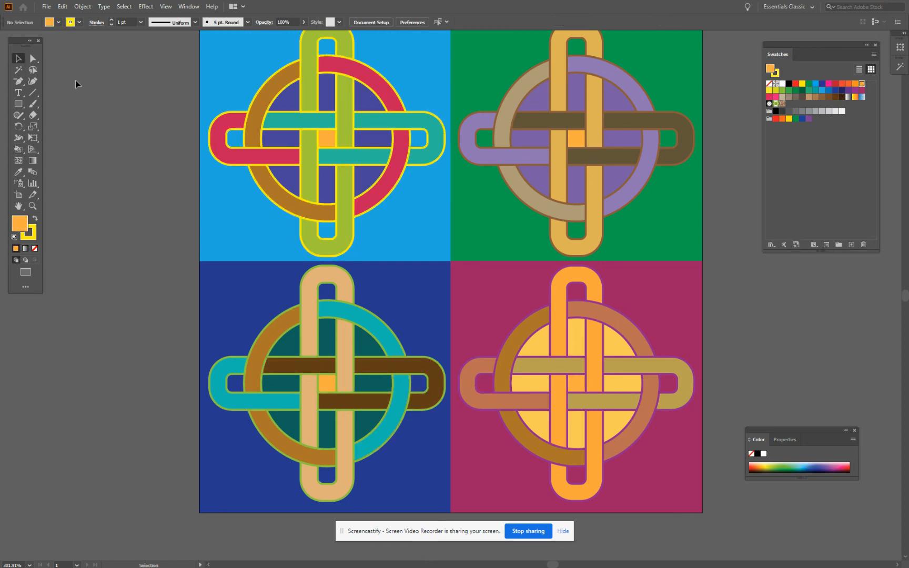
Add a text box with the artist's full name, enlarged to about 1.48 in wide and placed just below the artboard's lower-right corner
scroll(76, 84, "down", 2)
scroll(75, 85, "up", 4)
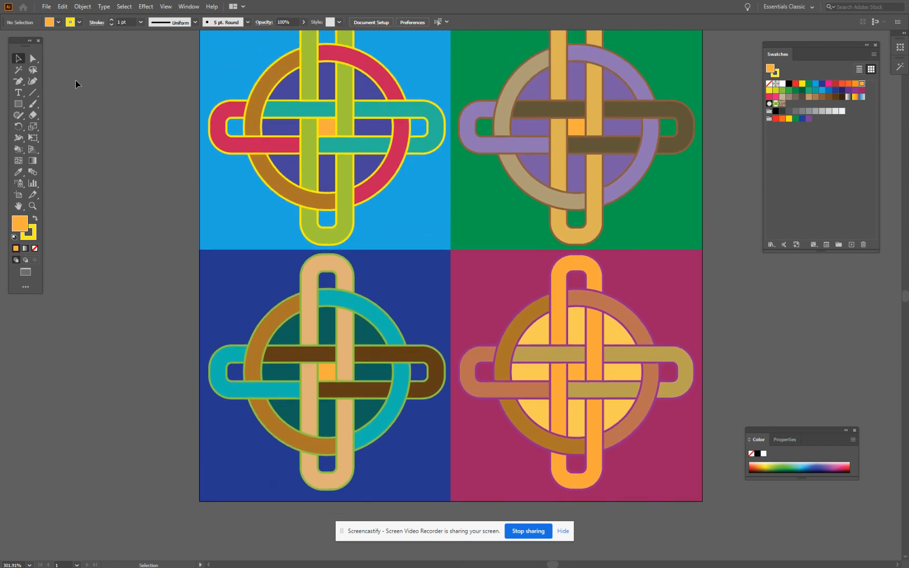
scroll(75, 81, "down", 4)
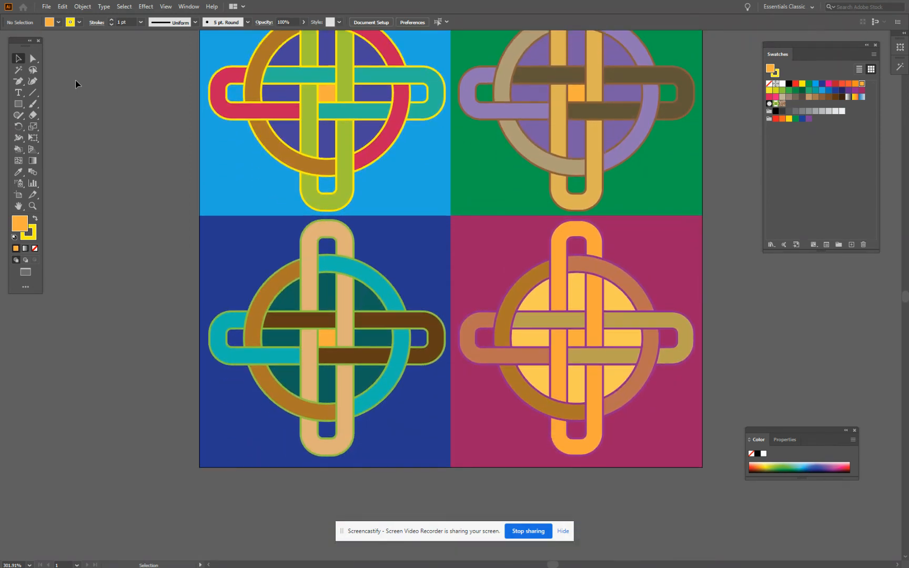
left_click(17, 93)
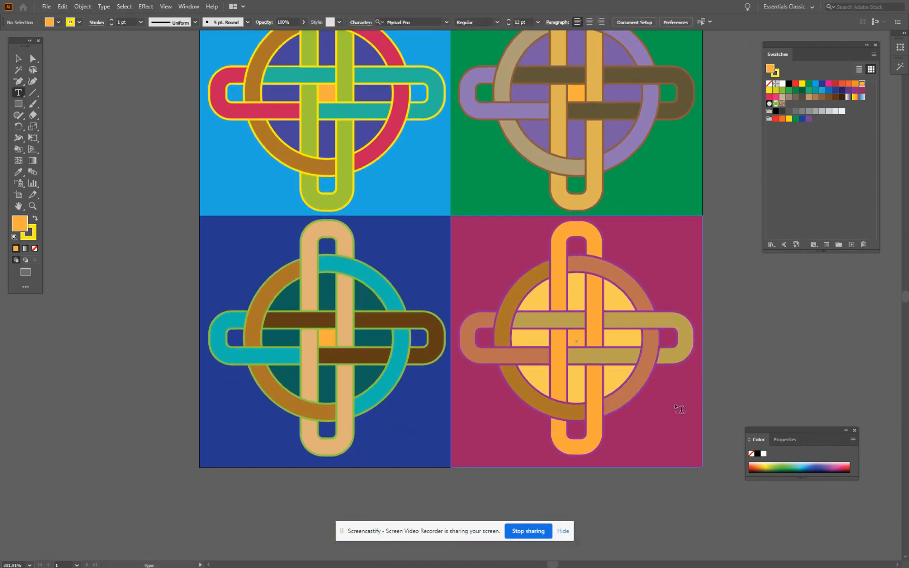
left_click_drag(611, 432, 697, 450)
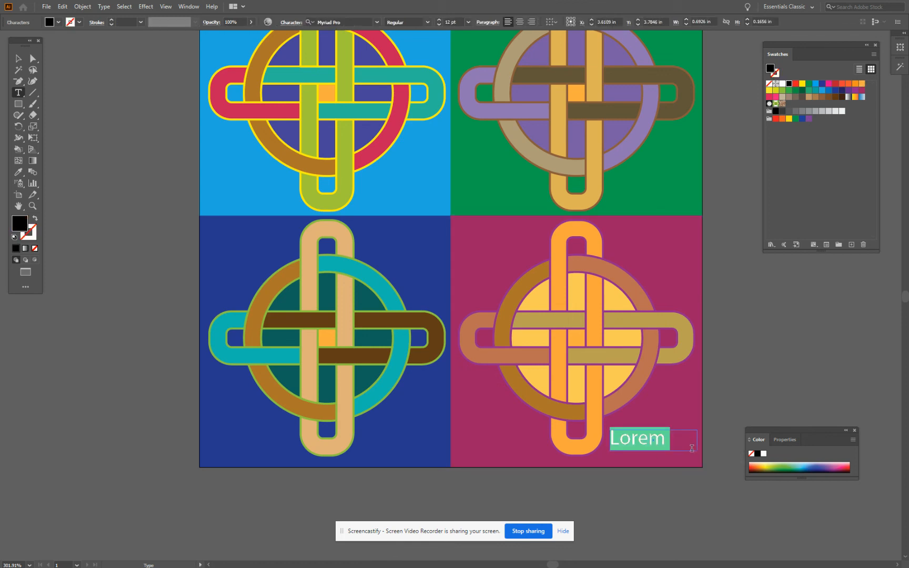
type("Chris Car")
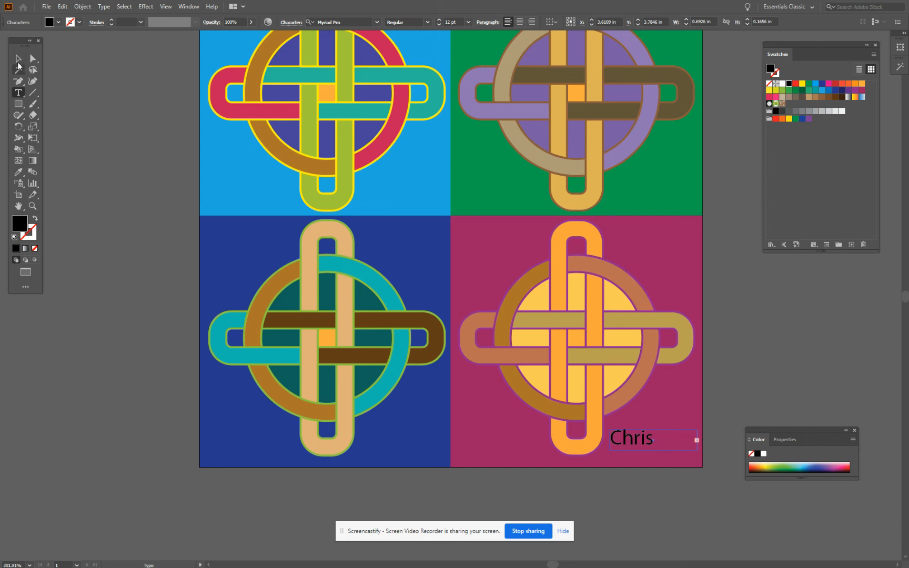
left_click(18, 58)
left_click_drag(696, 451, 654, 480)
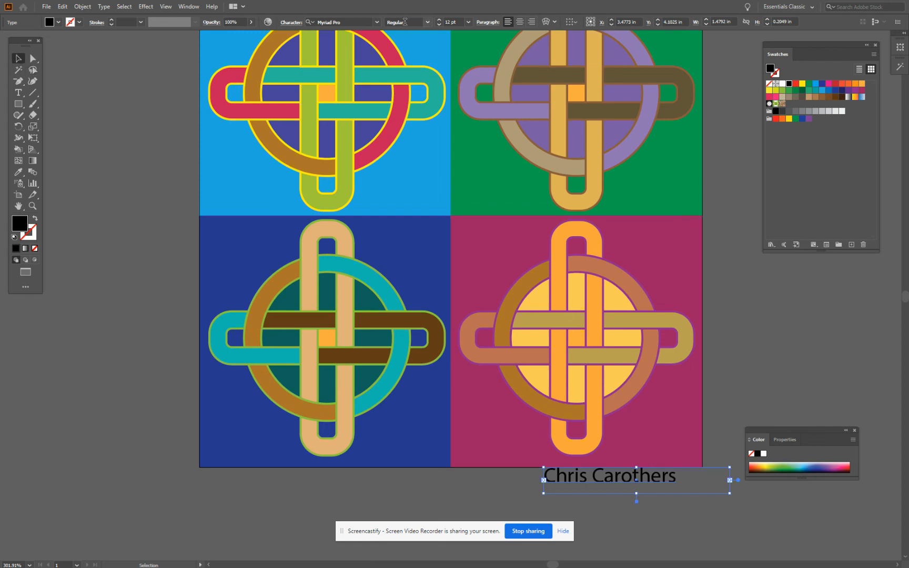
Set the artist's name text to the Apple Chancery font at 8 pt
left_click(360, 22)
type("Appl")
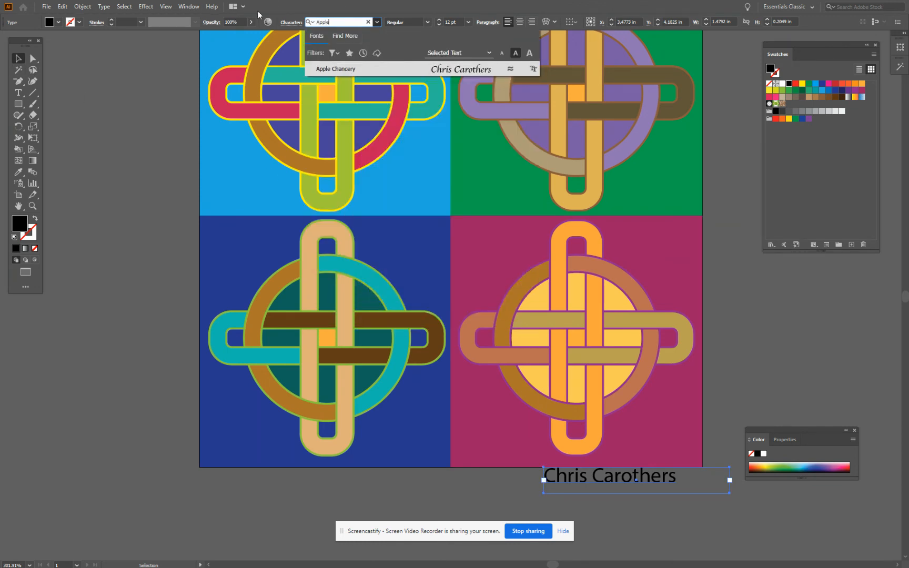
type("e")
left_click(362, 73)
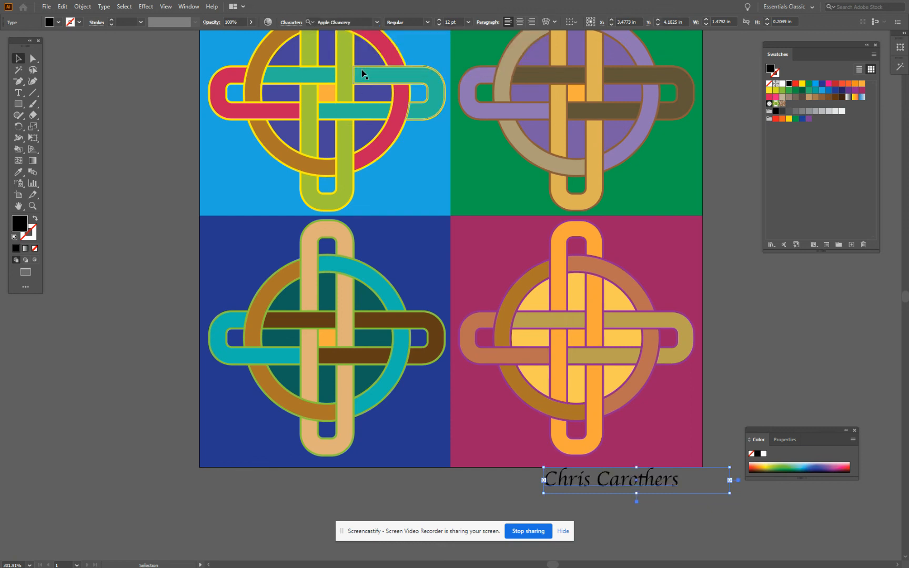
left_click(452, 22)
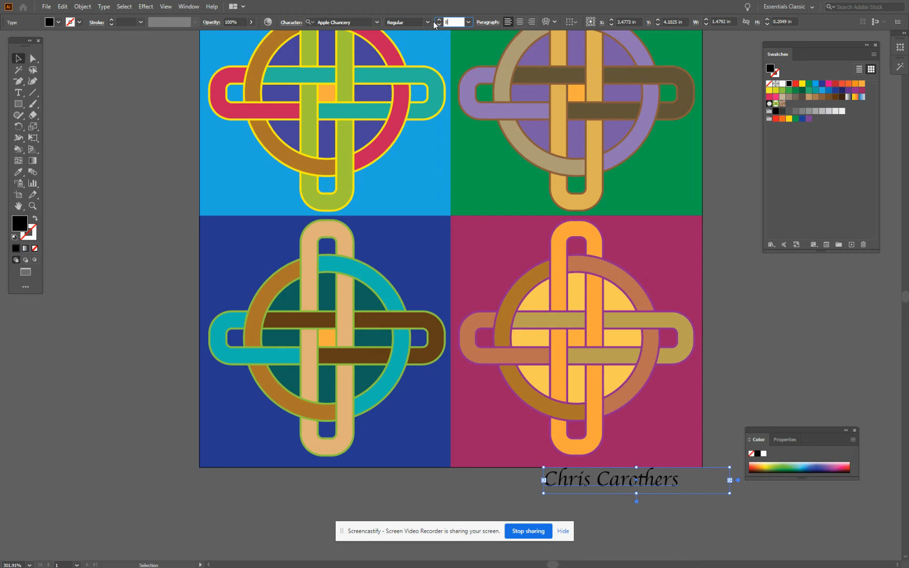
type("8")
key("Return")
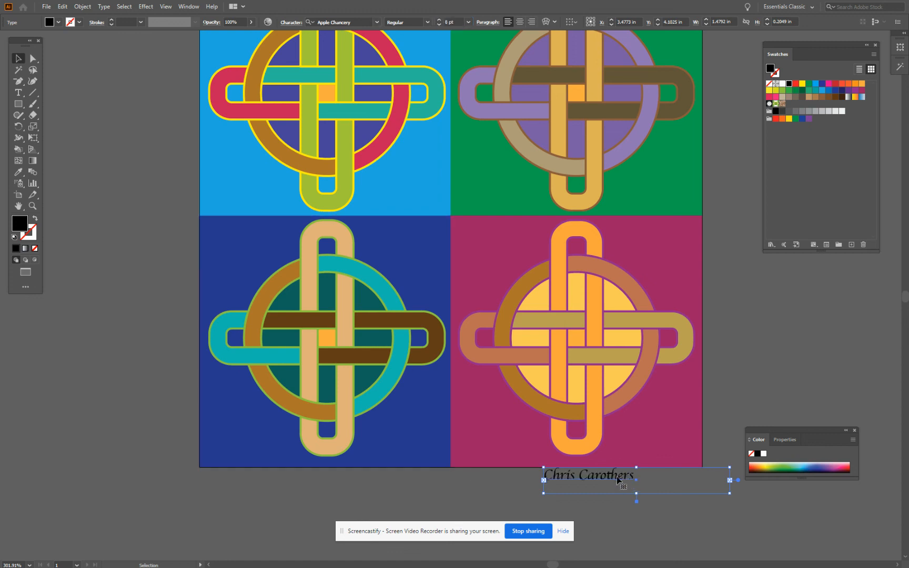
Move the artist's name into the lower-right corner of the magenta square and color it white
left_click_drag(618, 480, 678, 455)
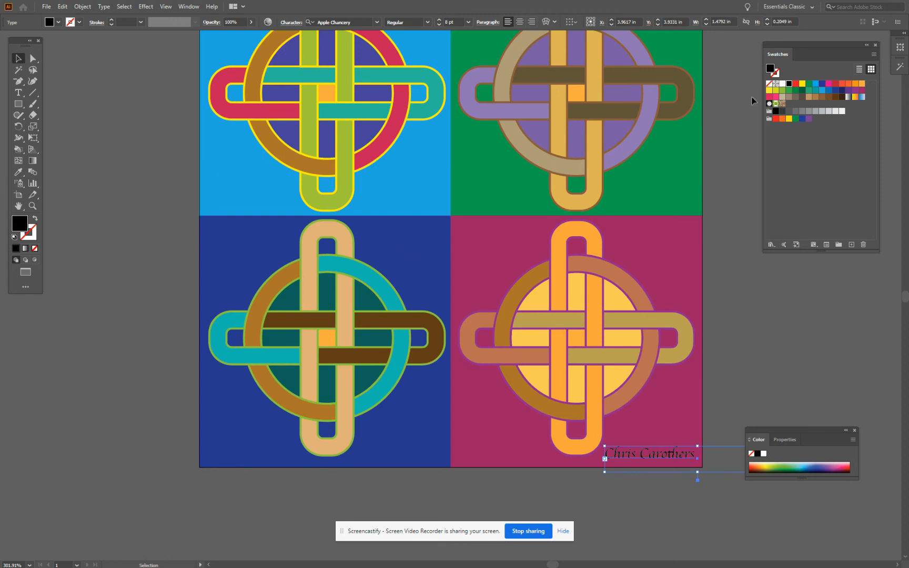
left_click(782, 84)
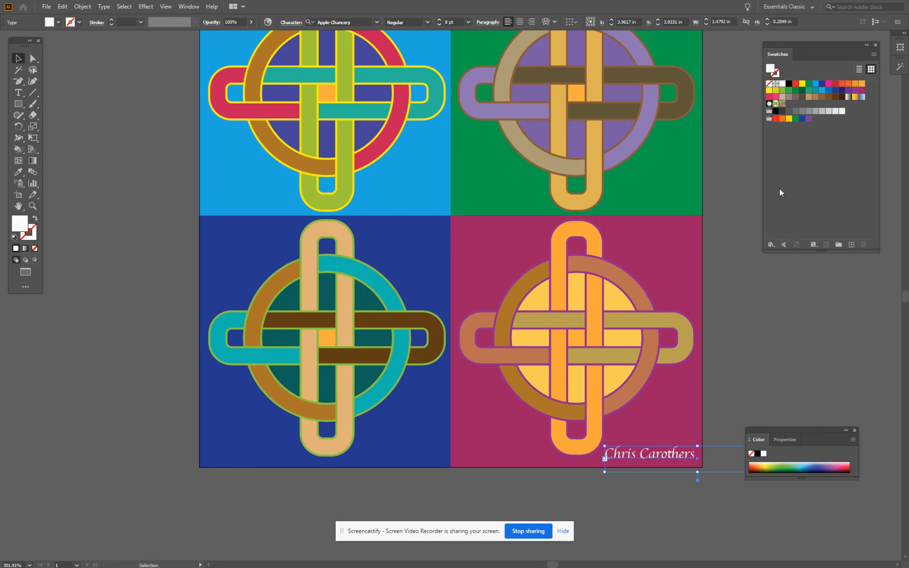
left_click(753, 264)
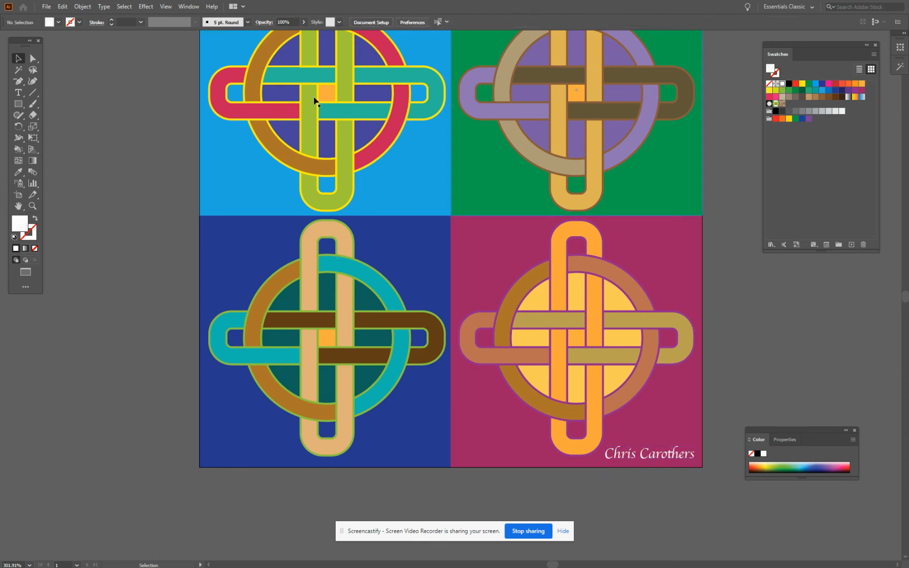
Apply a Multiply drop shadow to all four knots with 75% opacity, 0.05 in X and Y offsets, 0.05 in blur and black color
scroll(209, 124, "up", 1)
scroll(209, 124, "down", 2)
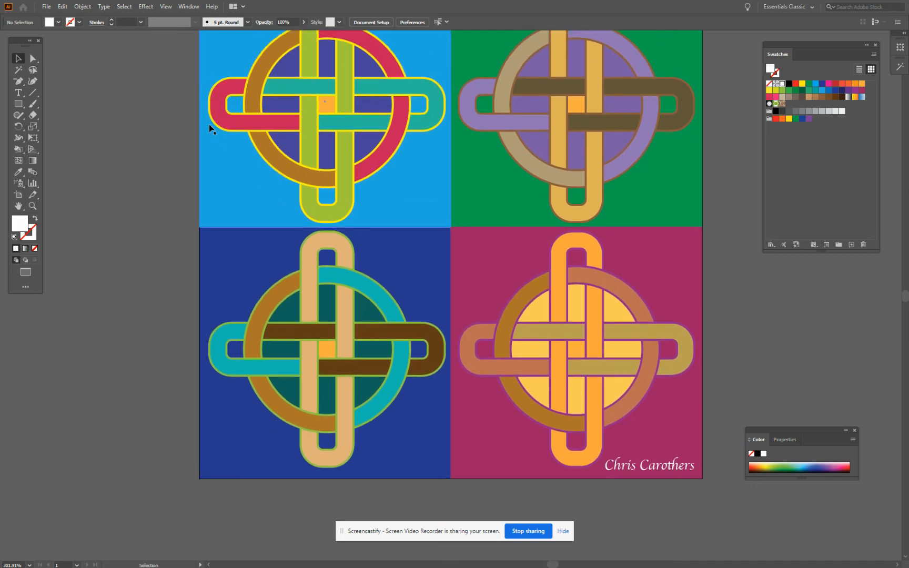
scroll(209, 125, "up", 1)
scroll(212, 128, "up", 2)
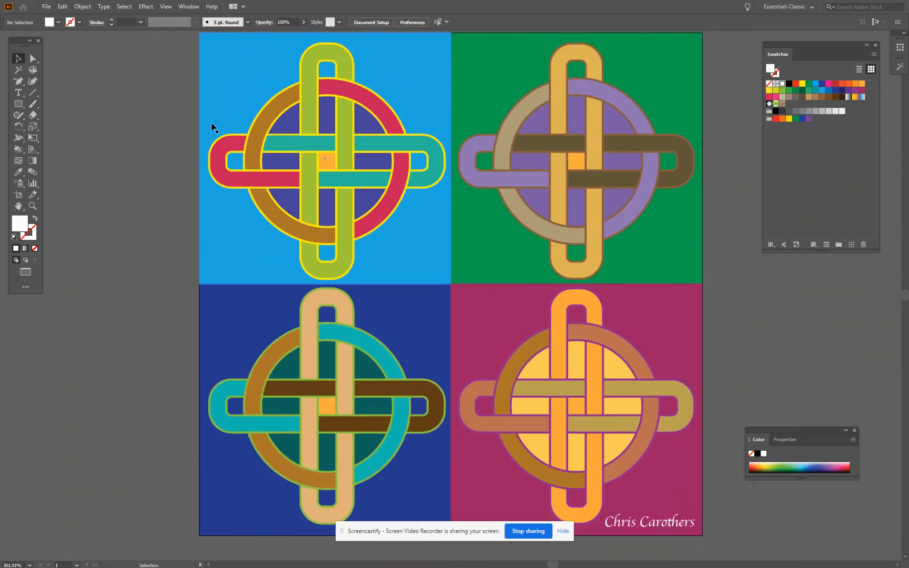
scroll(212, 128, "down", 1)
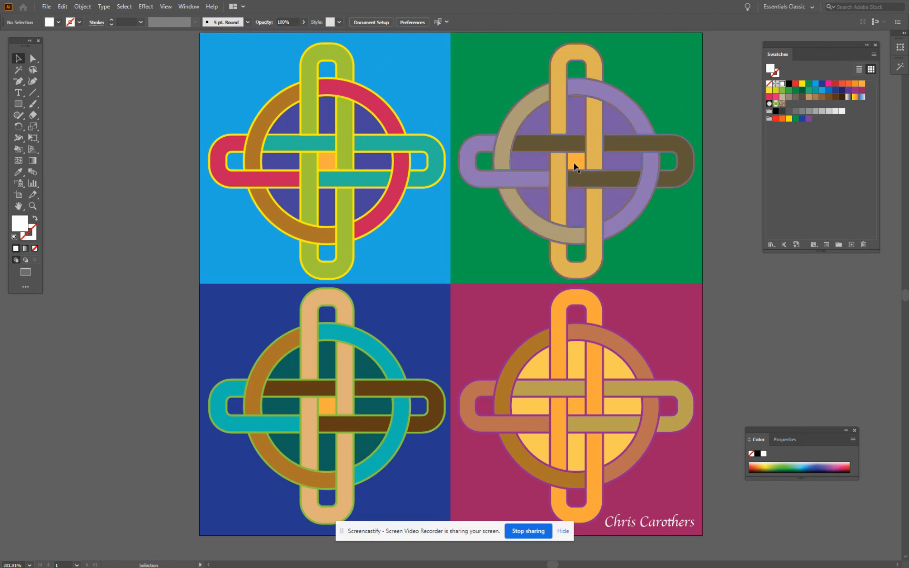
left_click(337, 127)
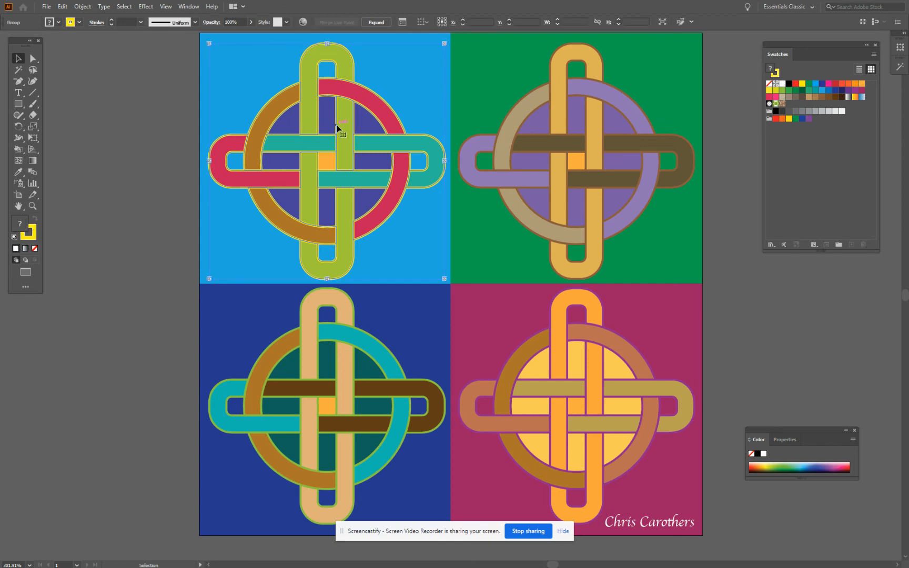
left_click(547, 147, "shift")
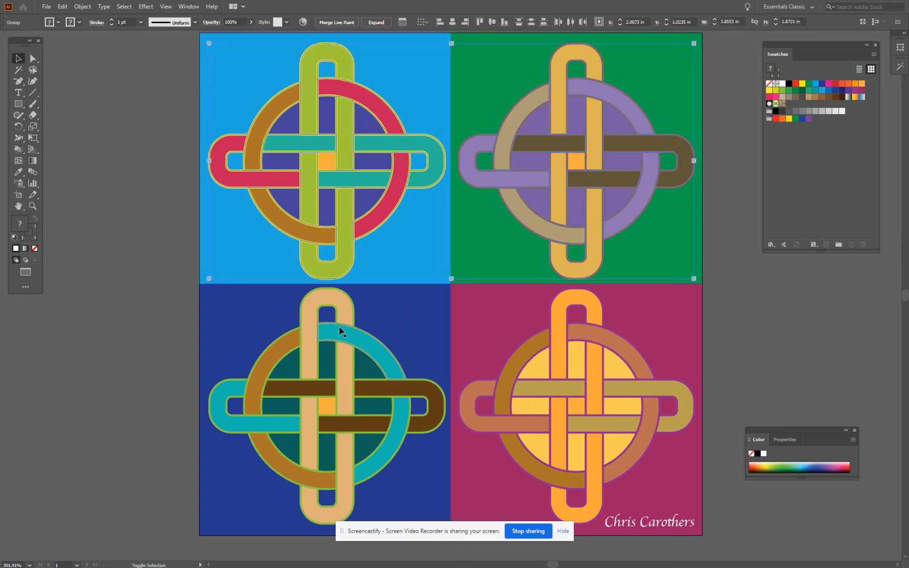
left_click(341, 332, "shift")
left_click(592, 384, "shift")
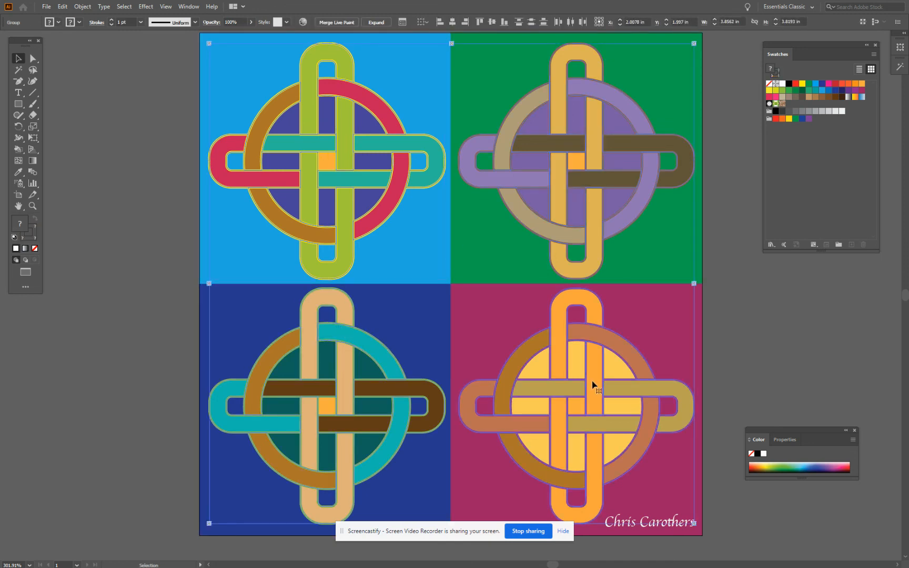
left_click(144, 6)
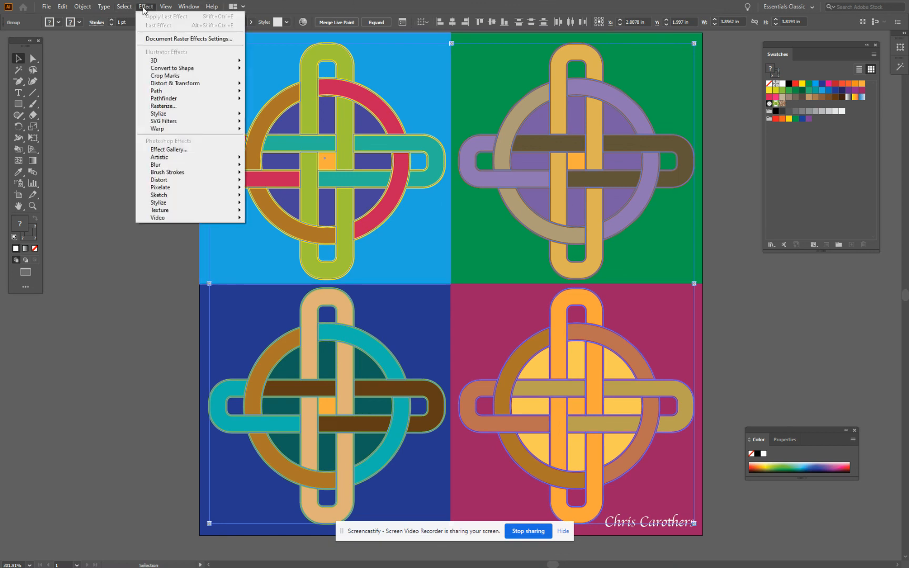
mouse_move(164, 114)
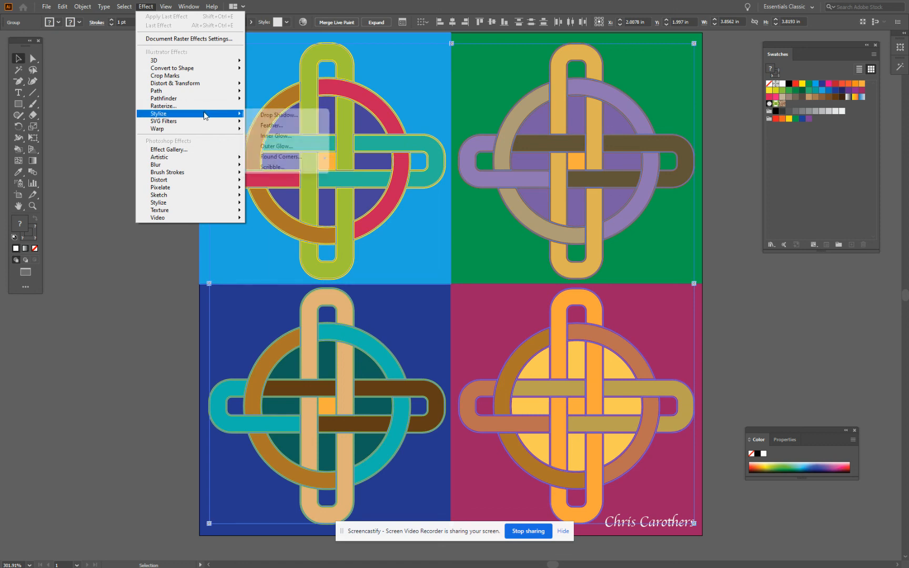
left_click(275, 117)
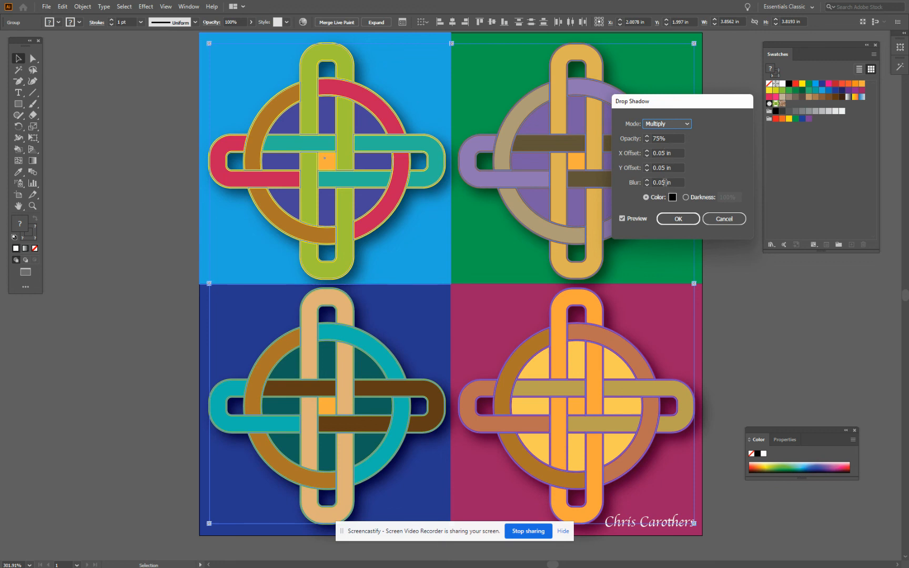
left_click(666, 219)
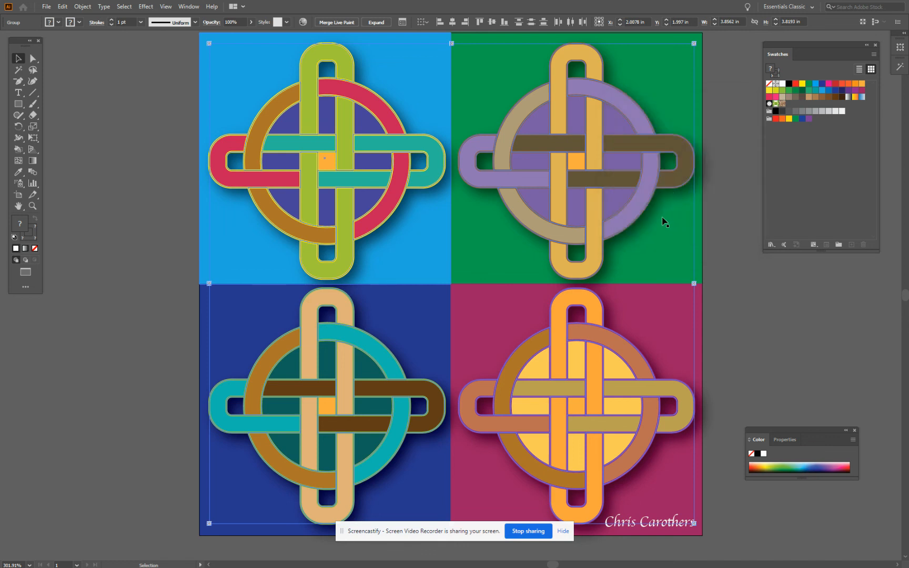
left_click(70, 78)
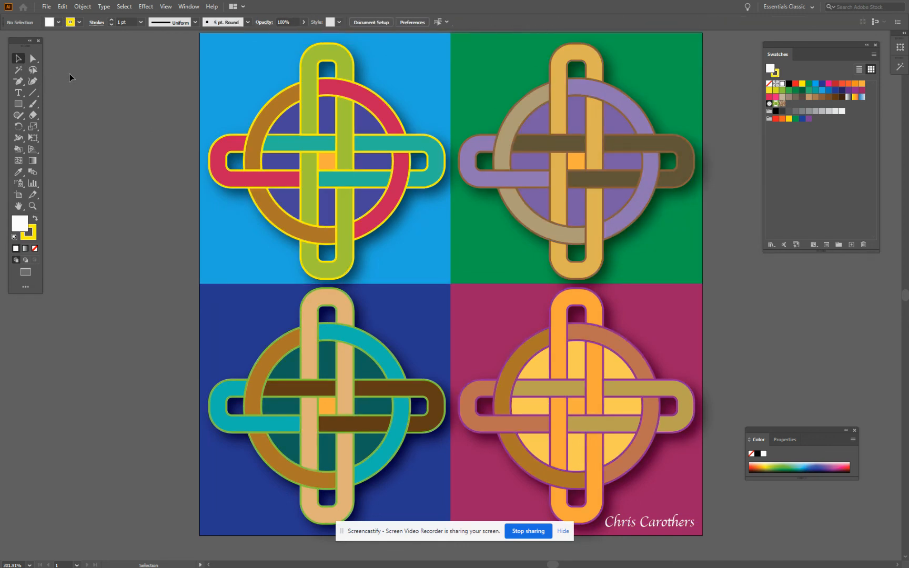